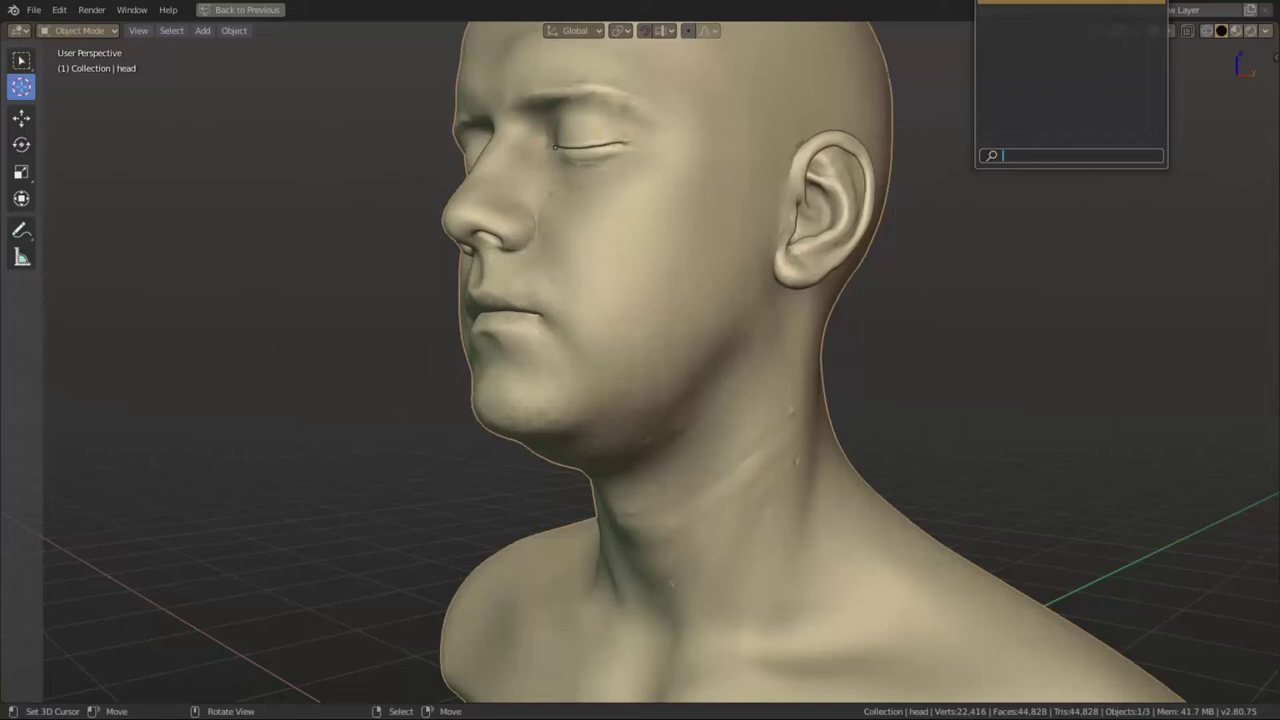
- Paste the green retopology mesh into the scene and view it from the right orthographic side
scroll(579, 248, down, 5)
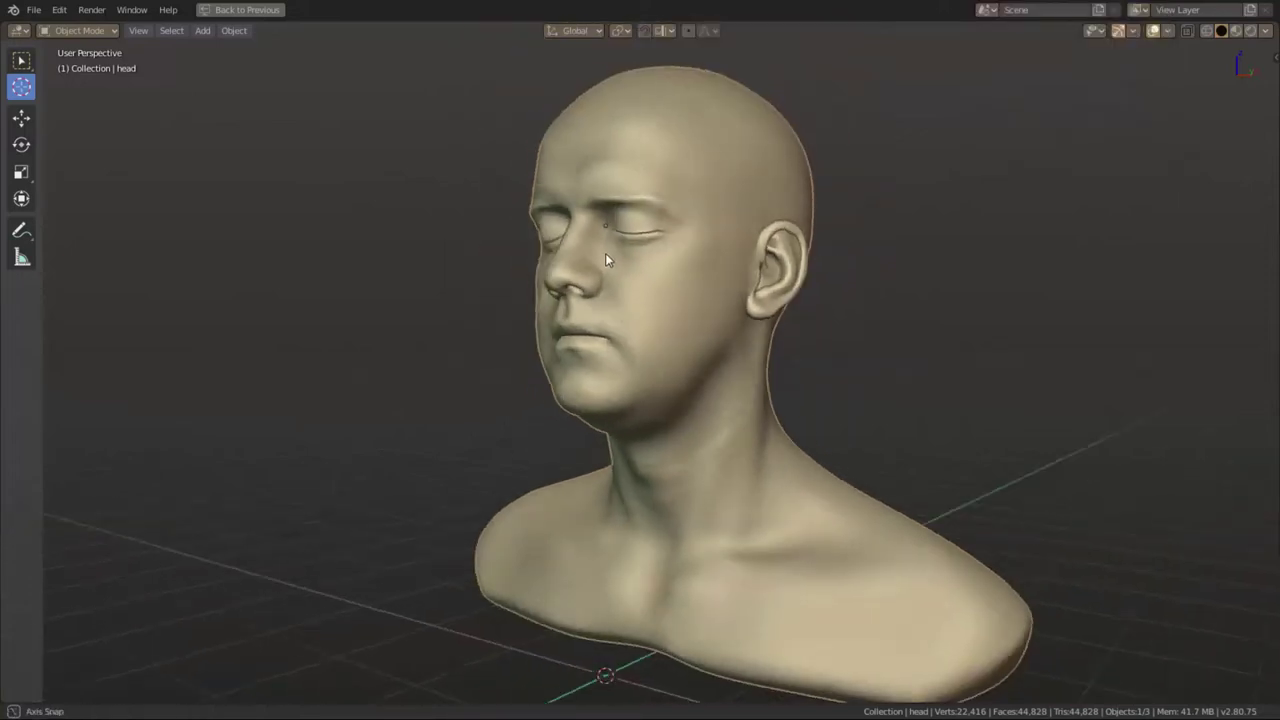
middle_drag(597, 245, 792, 369)
key(ctrl+v)
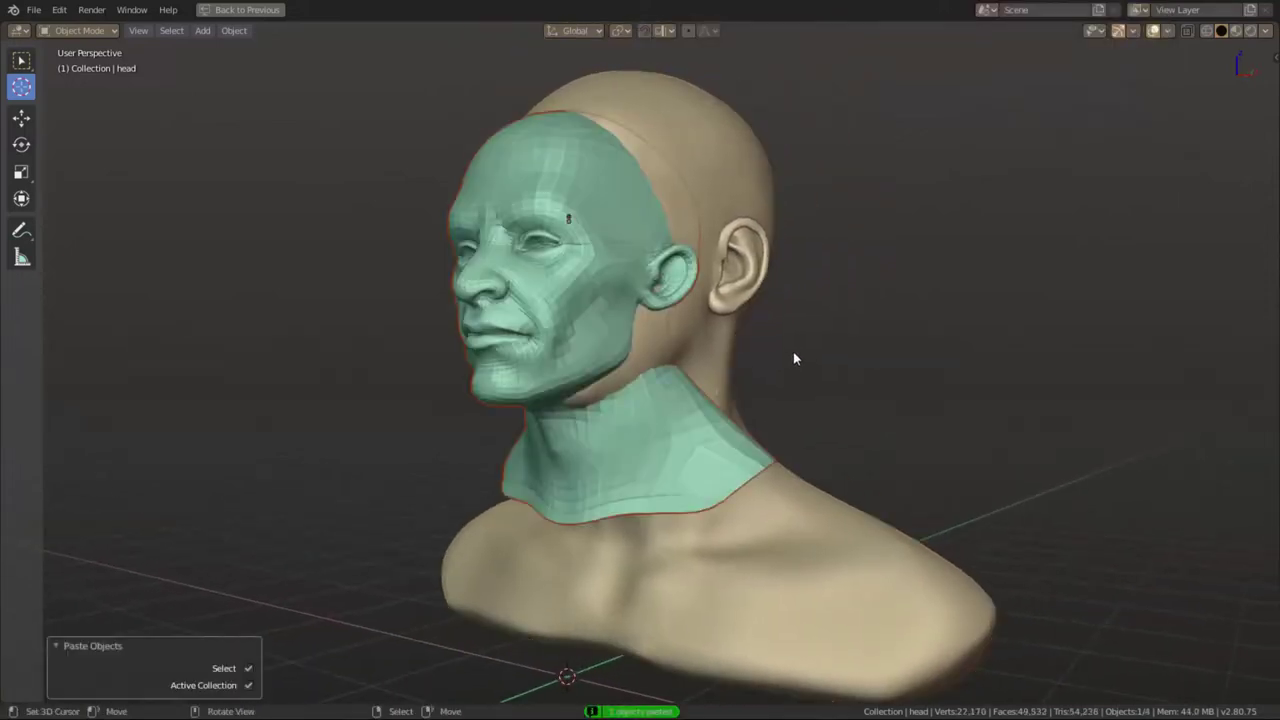
key(KP_3)
click(392, 300)
- Move and scale the pasted mesh until it fits over the bust's face and neck
key(g)
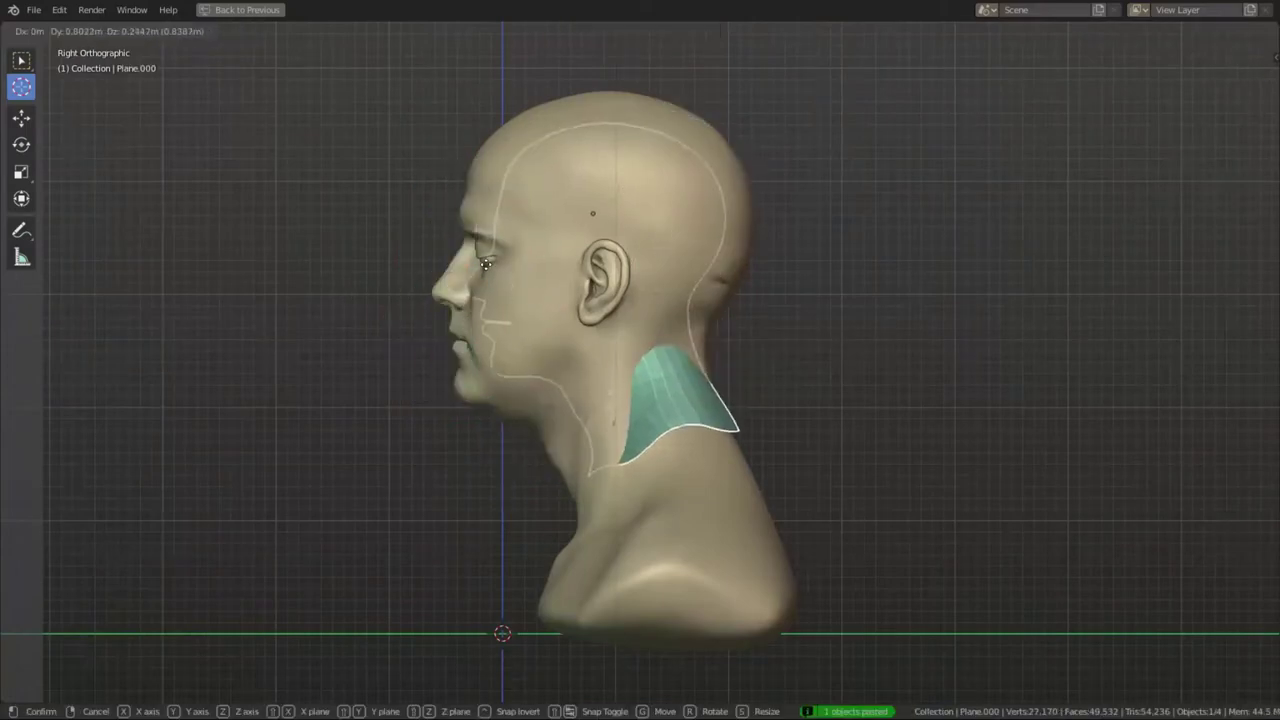
click(450, 300)
key(s)
click(960, 380)
key(g)
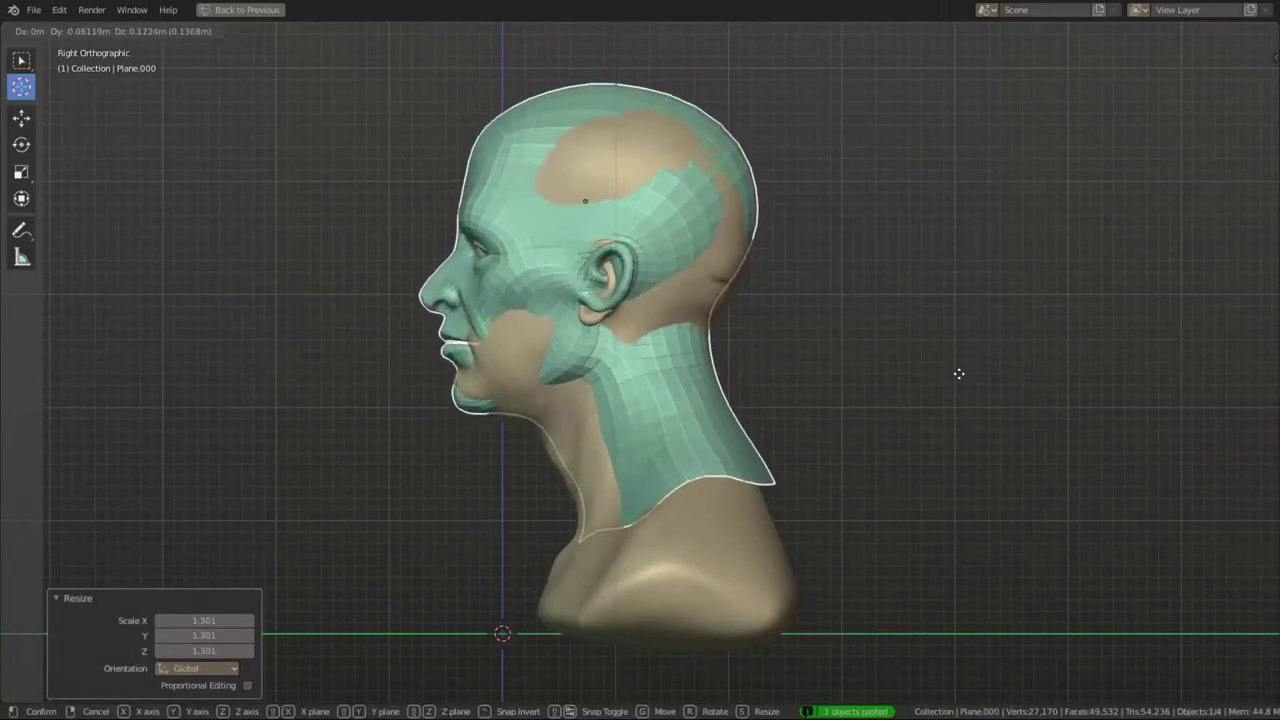
click(960, 376)
scroll(945, 401, down, 1)
key(s)
click(945, 397)
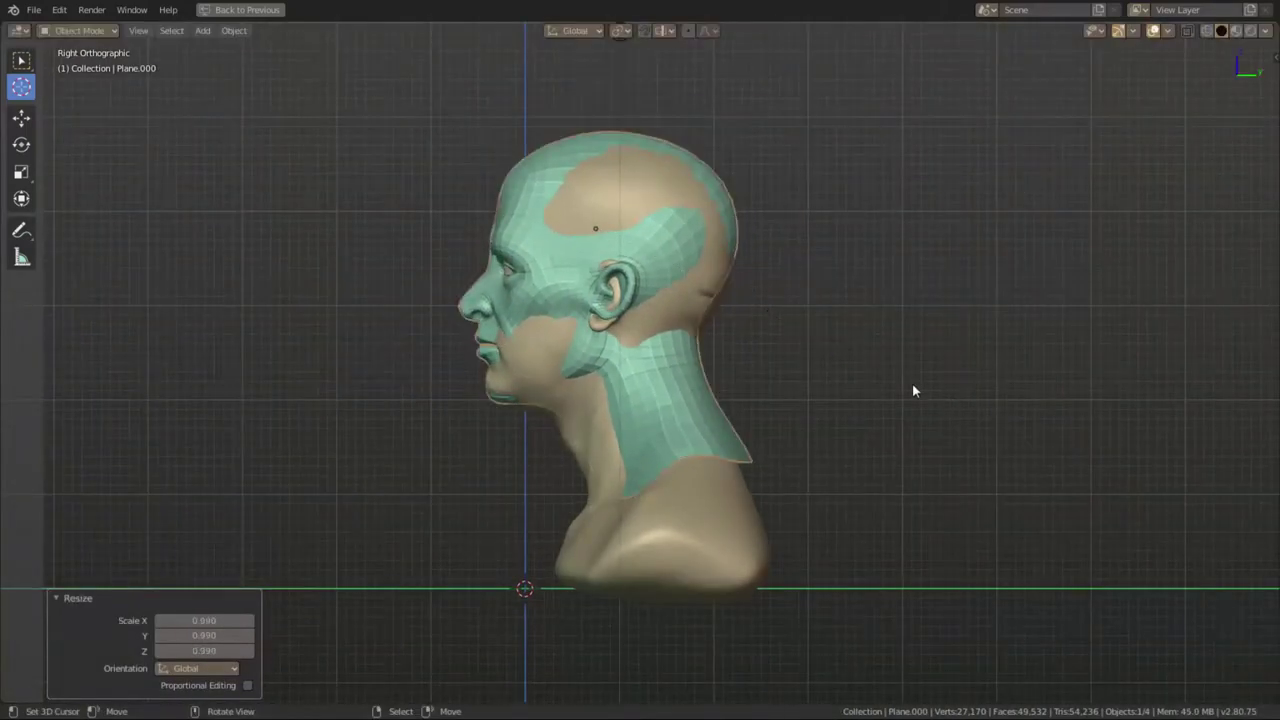
mouse_move(914, 389)
middle_down()
mouse_move(751, 320)
mouse_move(991, 336)
mouse_move(809, 306)
mouse_move(826, 323)
mouse_move(860, 323)
mouse_move(827, 356)
middle_up()
- Set Plane.000 as the SoftWrap source and inspect its wireframe in Edit Mode
key(n)
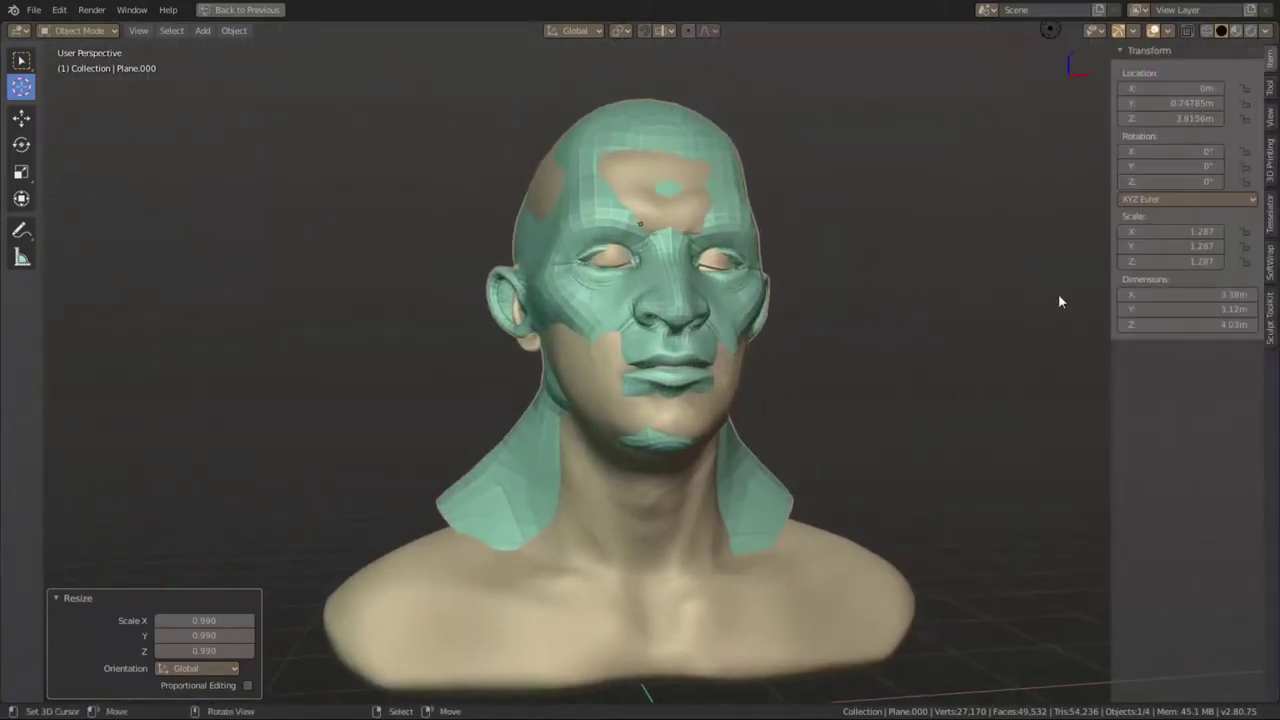
click(1270, 262)
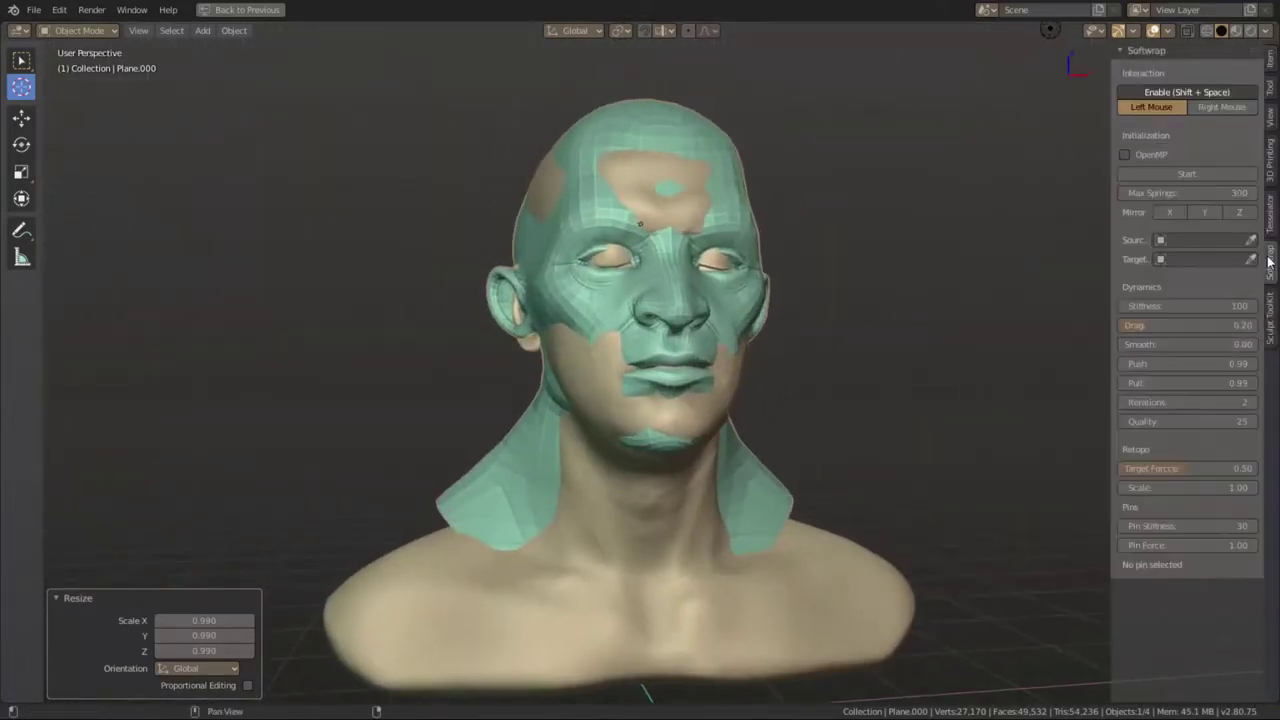
click(735, 178)
click(1270, 88)
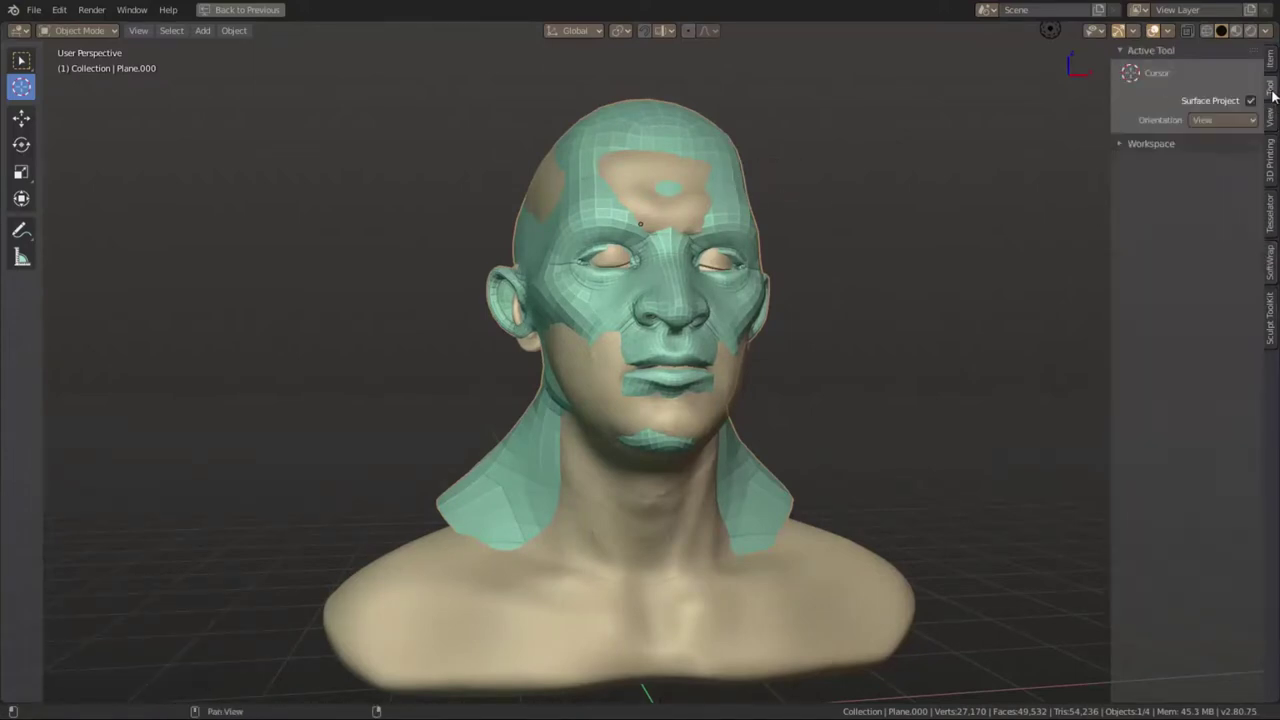
key(Tab)
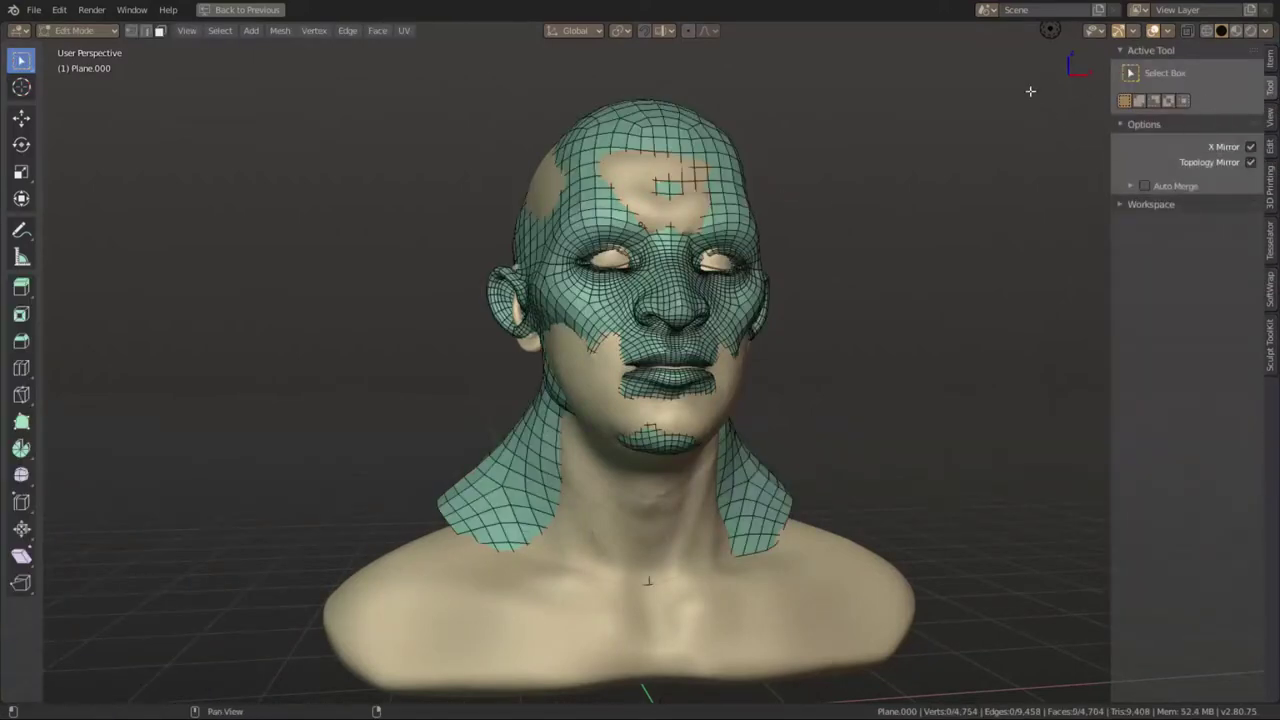
mouse_move(1004, 104)
middle_down()
mouse_move(980, 194)
mouse_move(604, 226)
middle_up()
key(Tab)
- Set the sculpted head as the SoftWrap target and draw the mesh In Front
click(1272, 268)
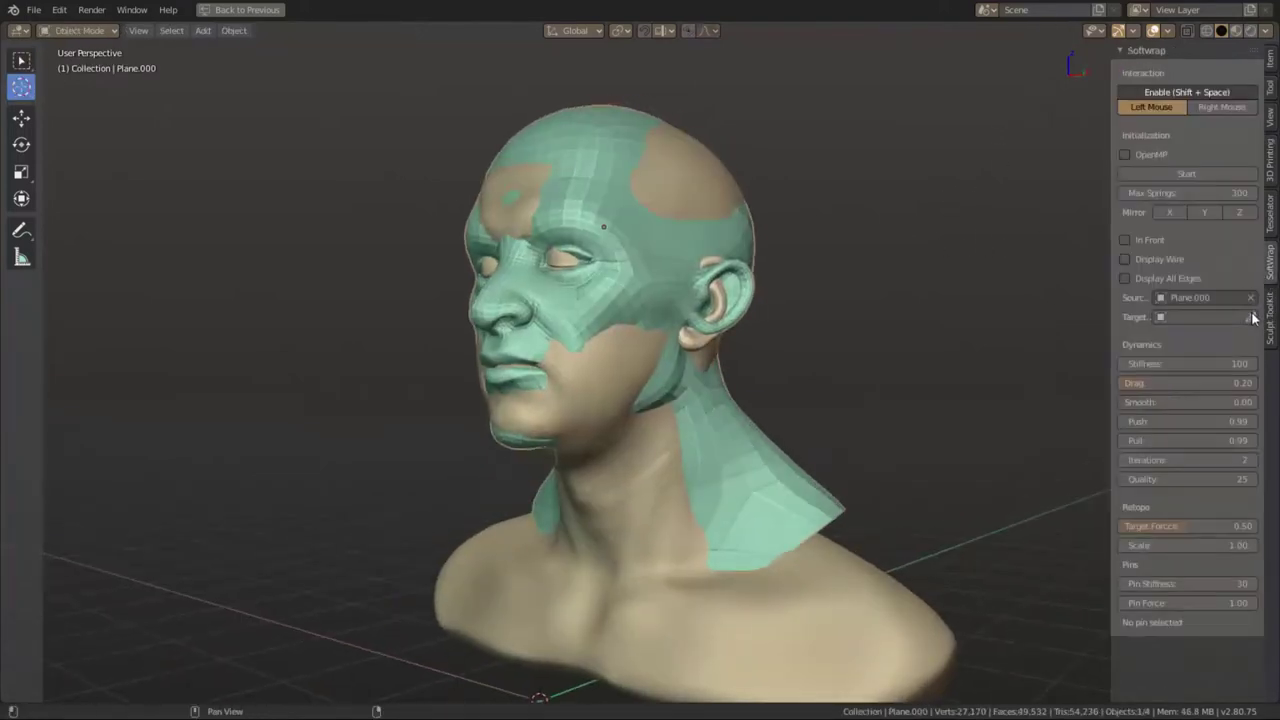
click(877, 614)
mouse_move(877, 614)
middle_down()
mouse_move(889, 478)
mouse_move(870, 339)
middle_up()
click(1125, 240)
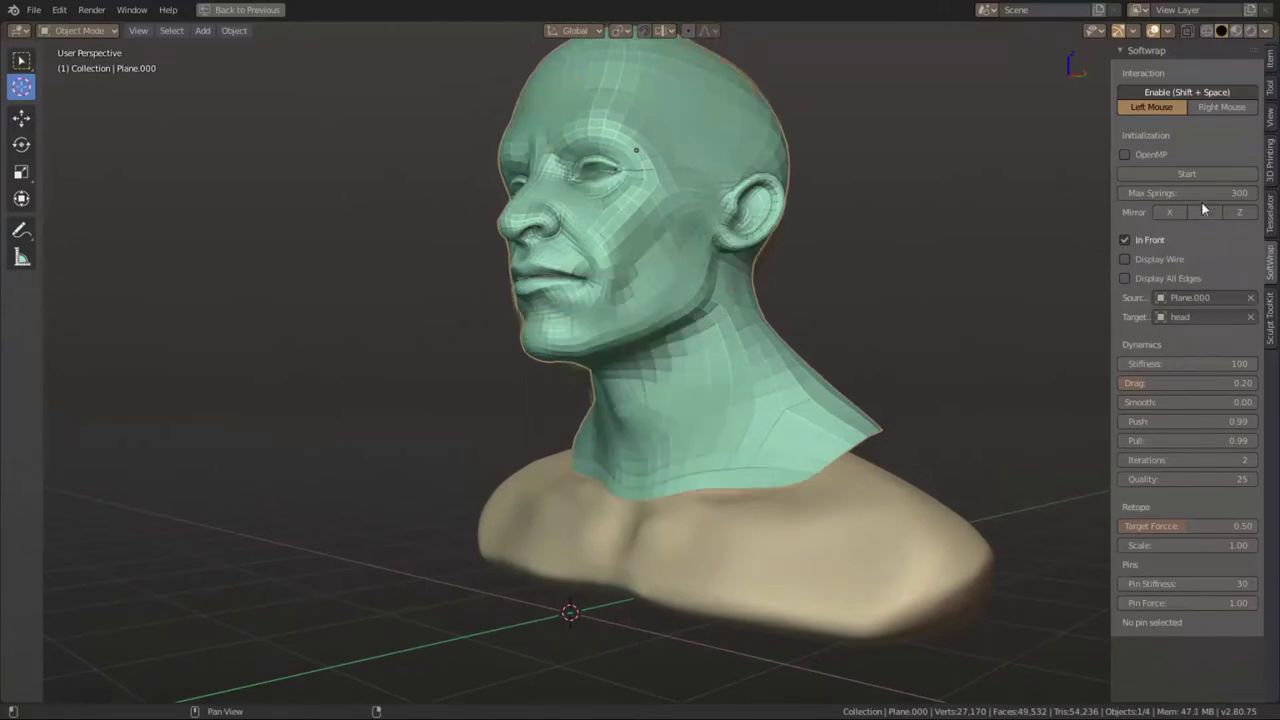
mouse_move(1000, 290)
middle_down()
mouse_move(782, 341)
mouse_move(782, 387)
mouse_move(700, 400)
middle_up()
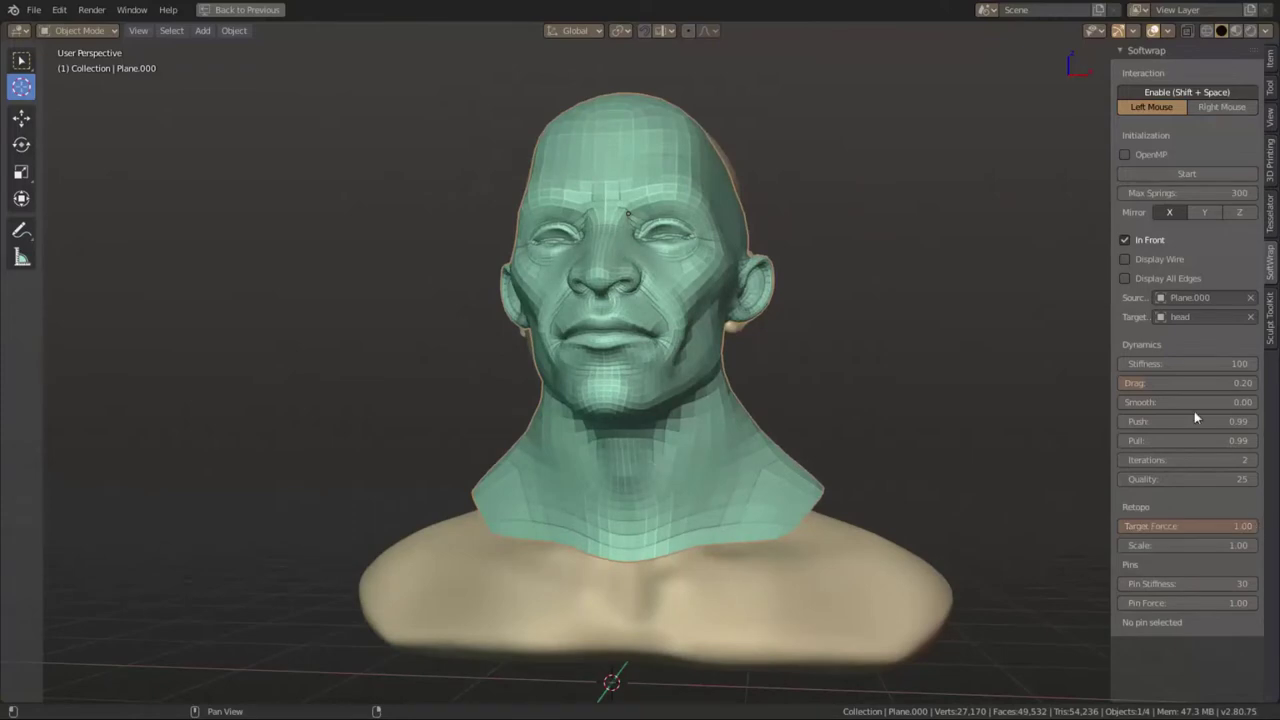
- Start SoftWrap so the green mesh begins conforming to the head
click(1181, 175)
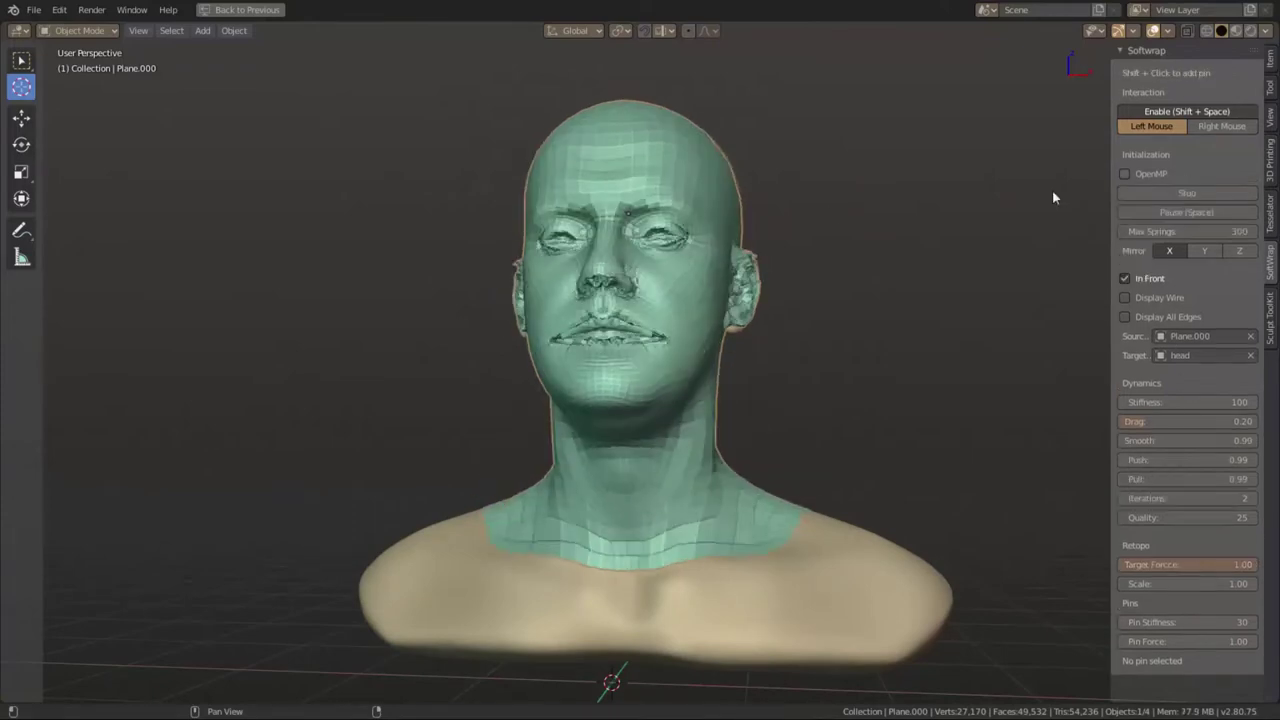
scroll(745, 230, up, 5)
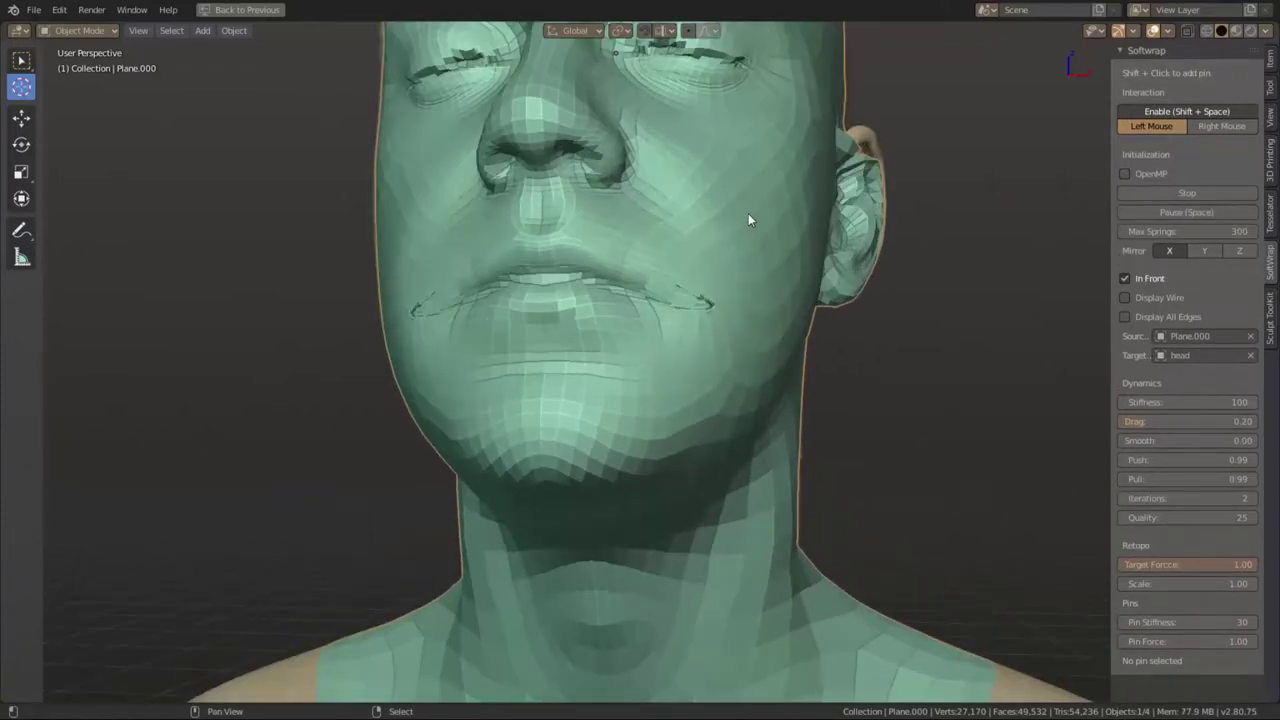
mouse_move(748, 220)
middle_down()
mouse_move(748, 337)
mouse_move(972, 372)
mouse_move(907, 380)
mouse_move(508, 335)
middle_up()
scroll(791, 358, up, 3)
scroll(791, 355, down, 2)
- Pin the top of the ear and drag that pin upward to reshape the ear
key(shift+ctrl+Tab)
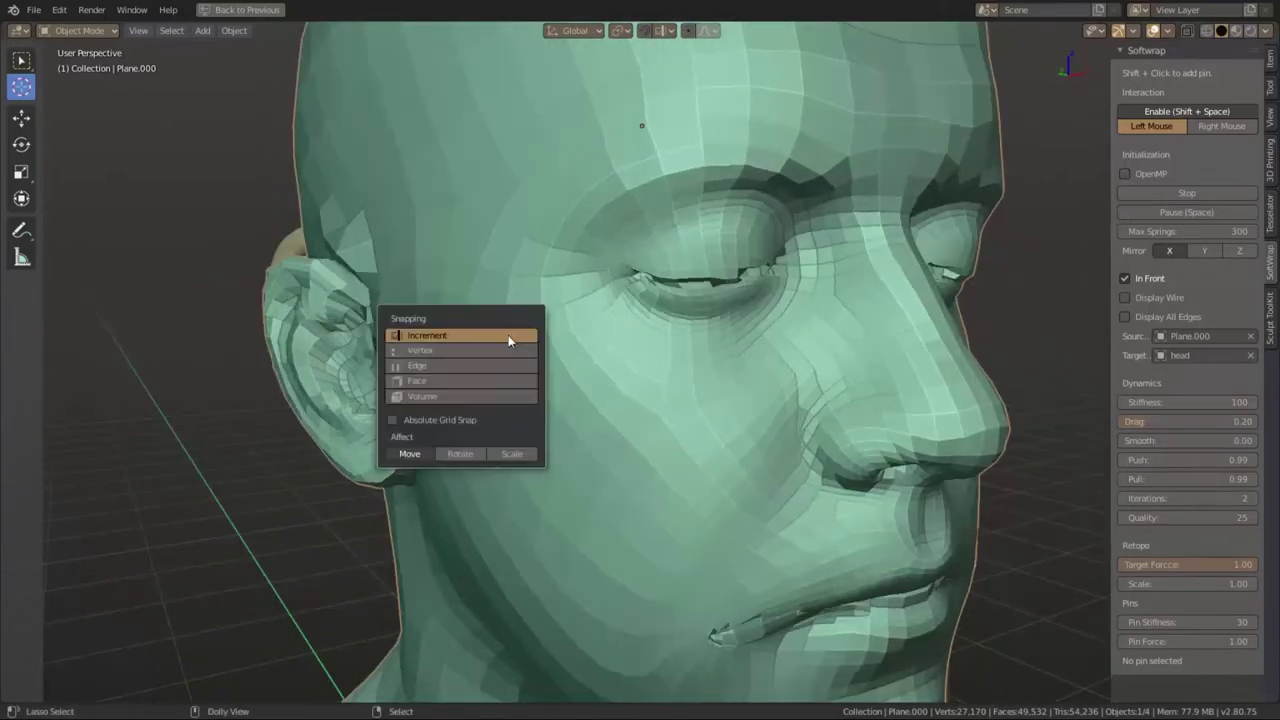
middle_drag(214, 360, 451, 323)
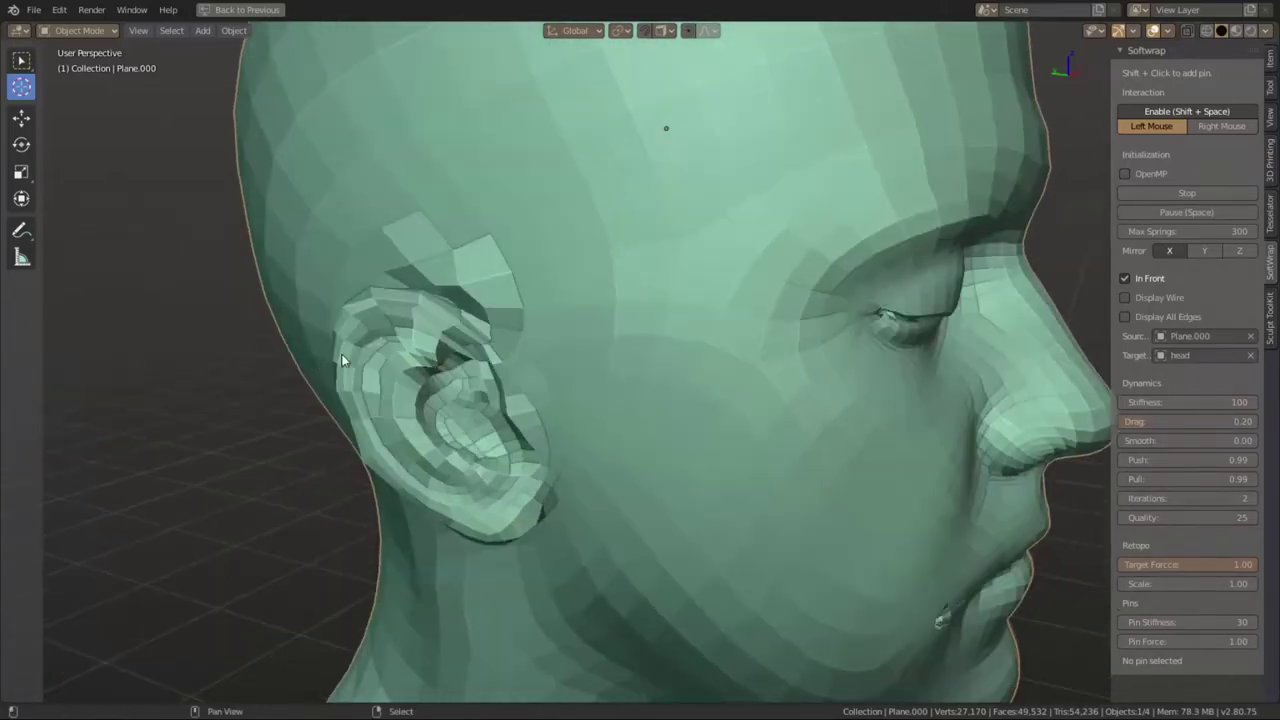
shift+click(451, 323)
drag(468, 322, 450, 284)
- Set the SoftWrap Quality value to 100
click(450, 284)
scroll(450, 284, down, 3)
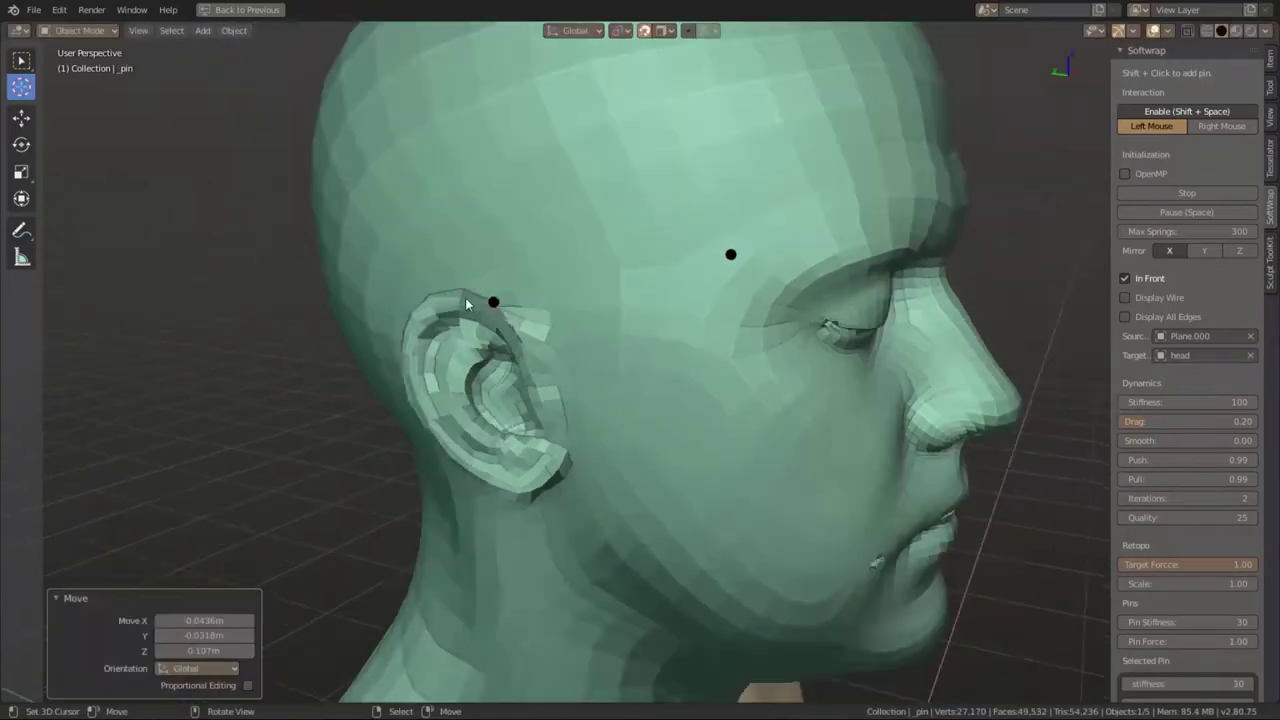
scroll(450, 284, down, 2)
double_click(1190, 517)
text(100)
key(Return)
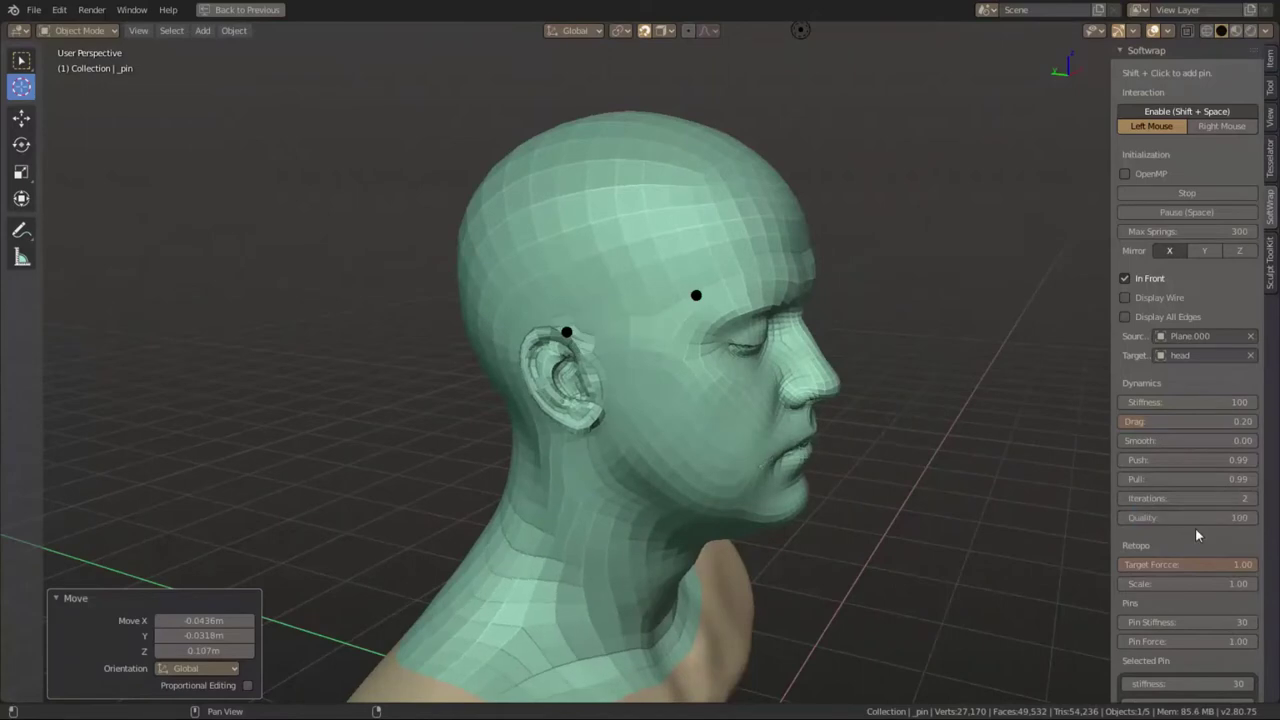
- Reposition the ear pin and add another pin pulled along the ear
scroll(495, 370, up, 3)
scroll(575, 330, up, 3)
mouse_move(577, 316)
mouse_down()
mouse_move(551, 351)
mouse_move(560, 340)
mouse_up()
click(560, 340)
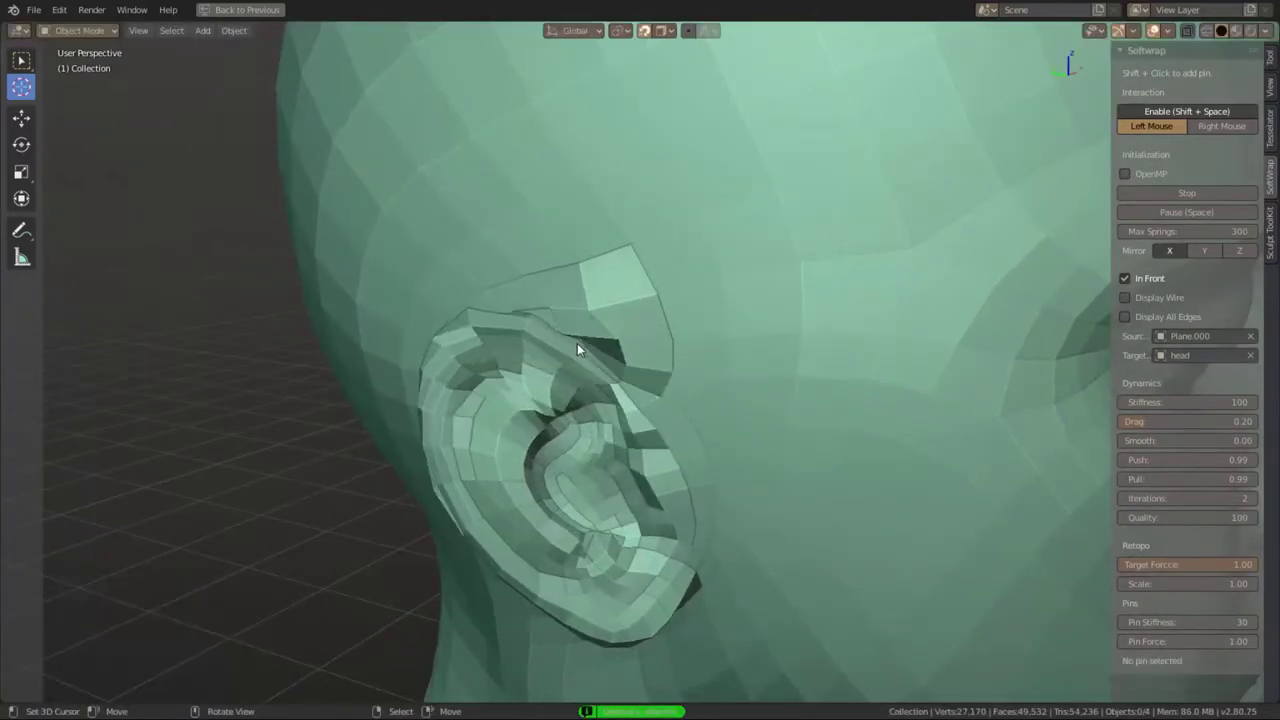
drag(588, 357, 571, 303)
- Pull a new pin on the ear rim upward and add more pins around the ear
scroll(571, 303, down, 3)
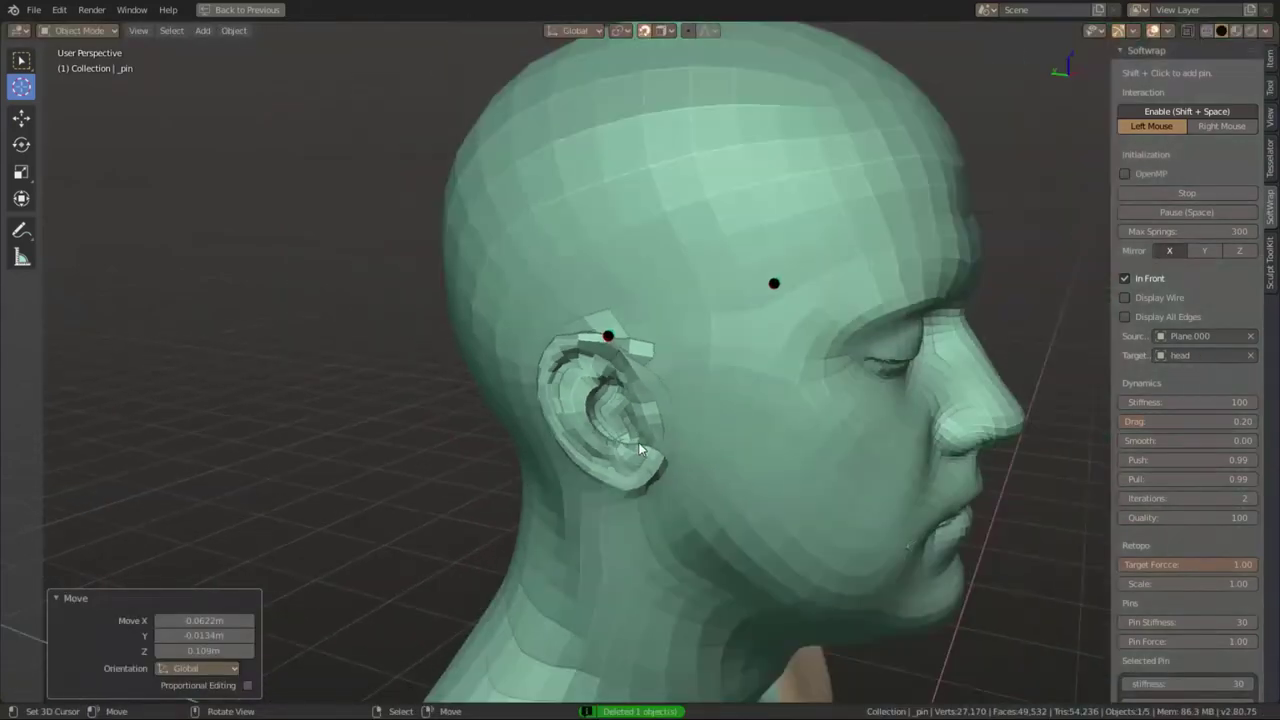
scroll(663, 406, down, 2)
scroll(595, 333, up, 3)
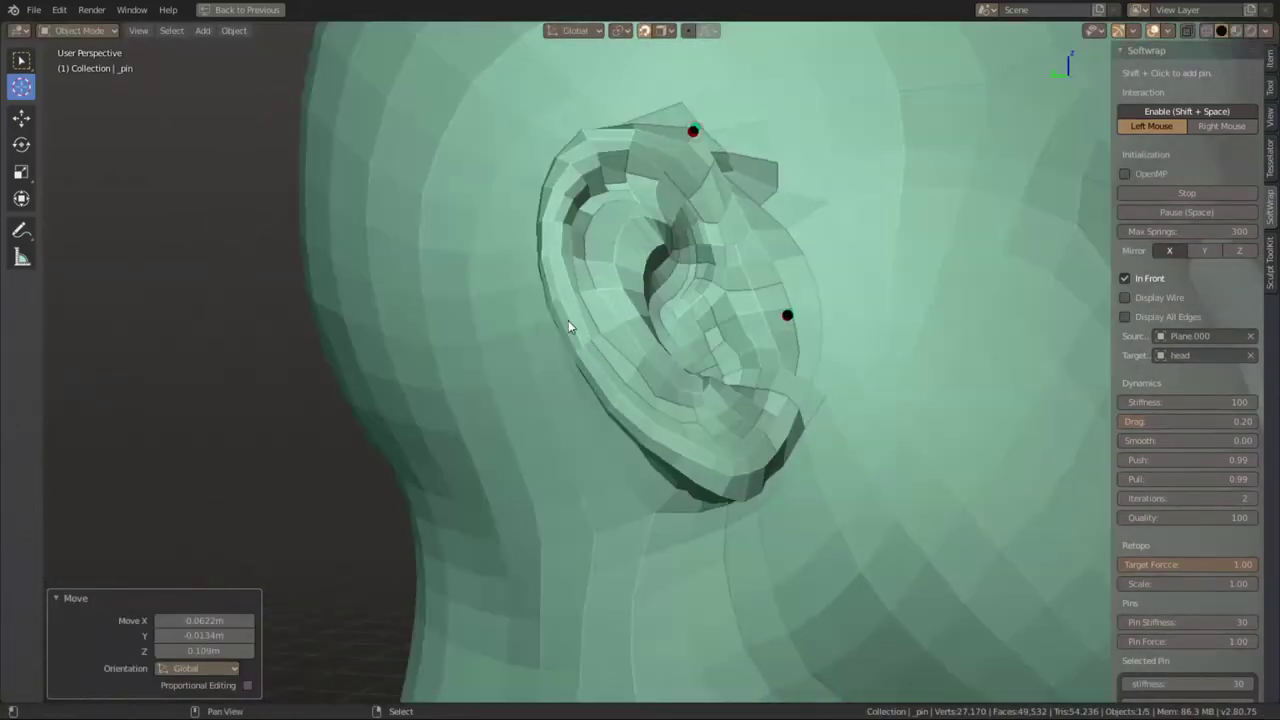
shift+drag(568, 325, 551, 291)
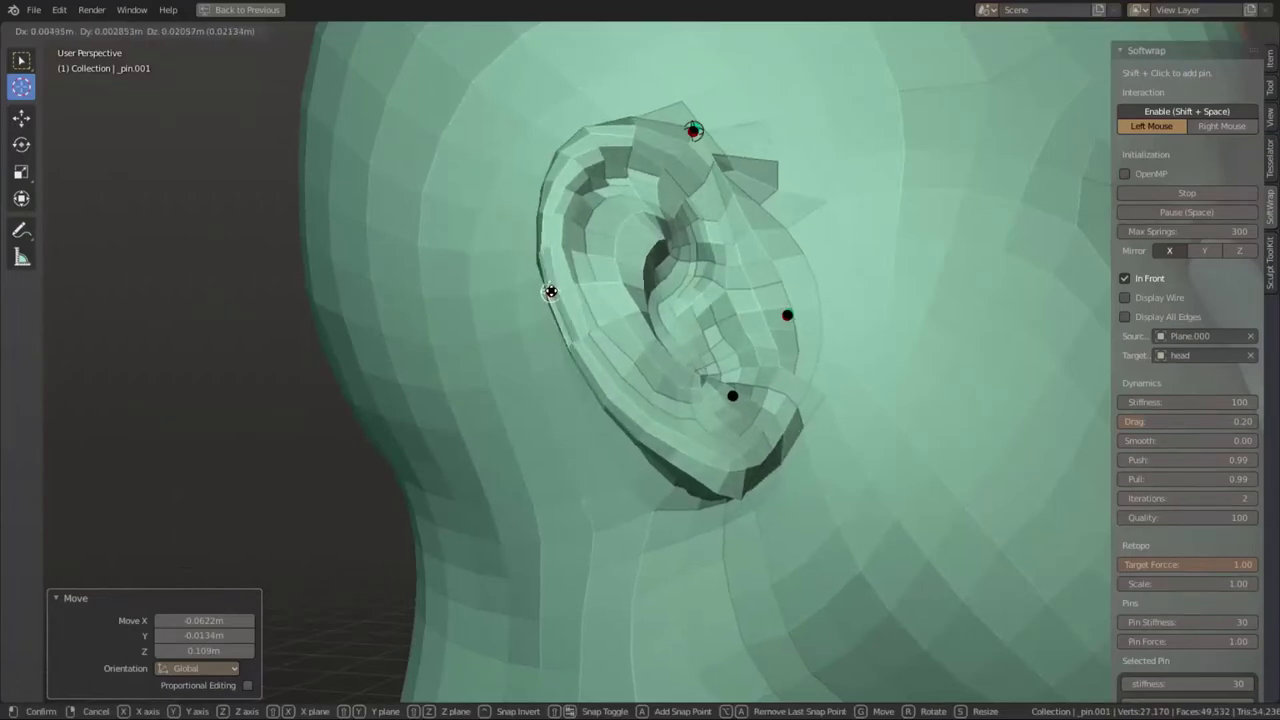
shift+click(726, 452)
shift+click(806, 466)
mouse_move(731, 486)
middle_down()
mouse_move(643, 484)
mouse_move(681, 492)
mouse_move(650, 530)
mouse_move(822, 543)
mouse_move(814, 529)
mouse_move(869, 428)
middle_up()
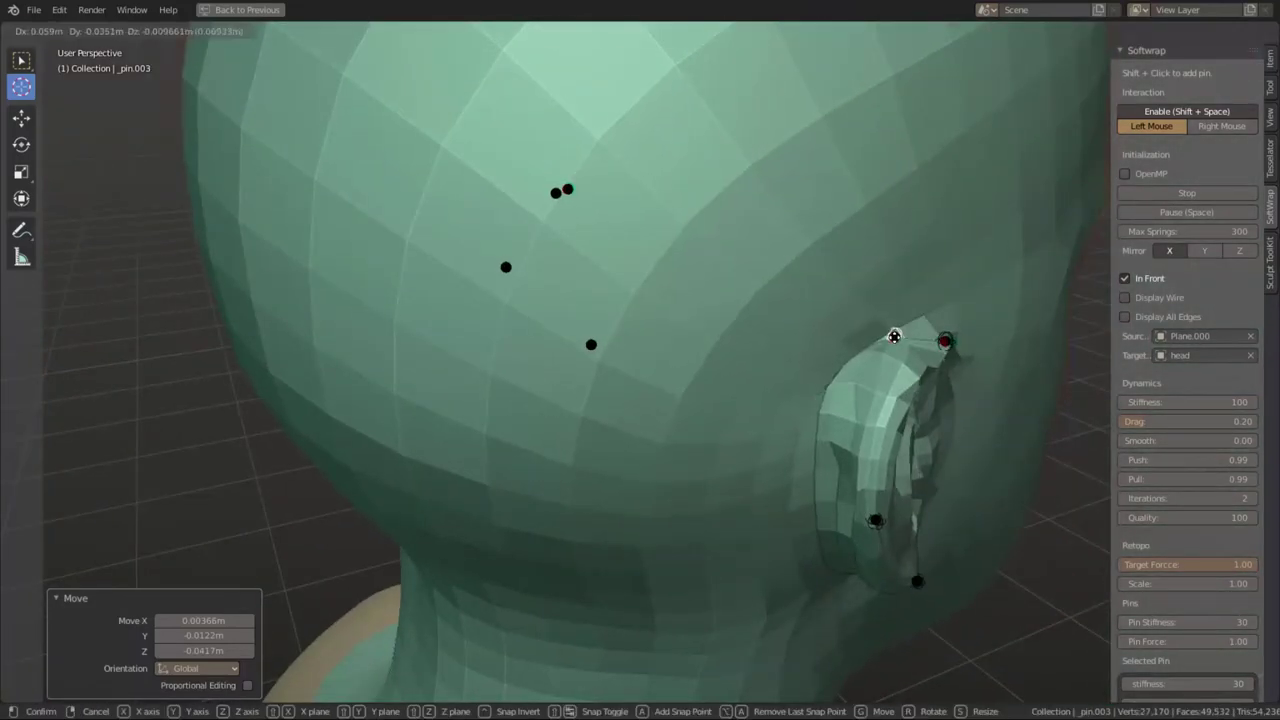
- Delete a misplaced pin and place a new pin above the ear
key(Delete)
middle_drag(888, 335, 824, 306)
scroll(823, 302, down, 5)
shift+click(686, 277)
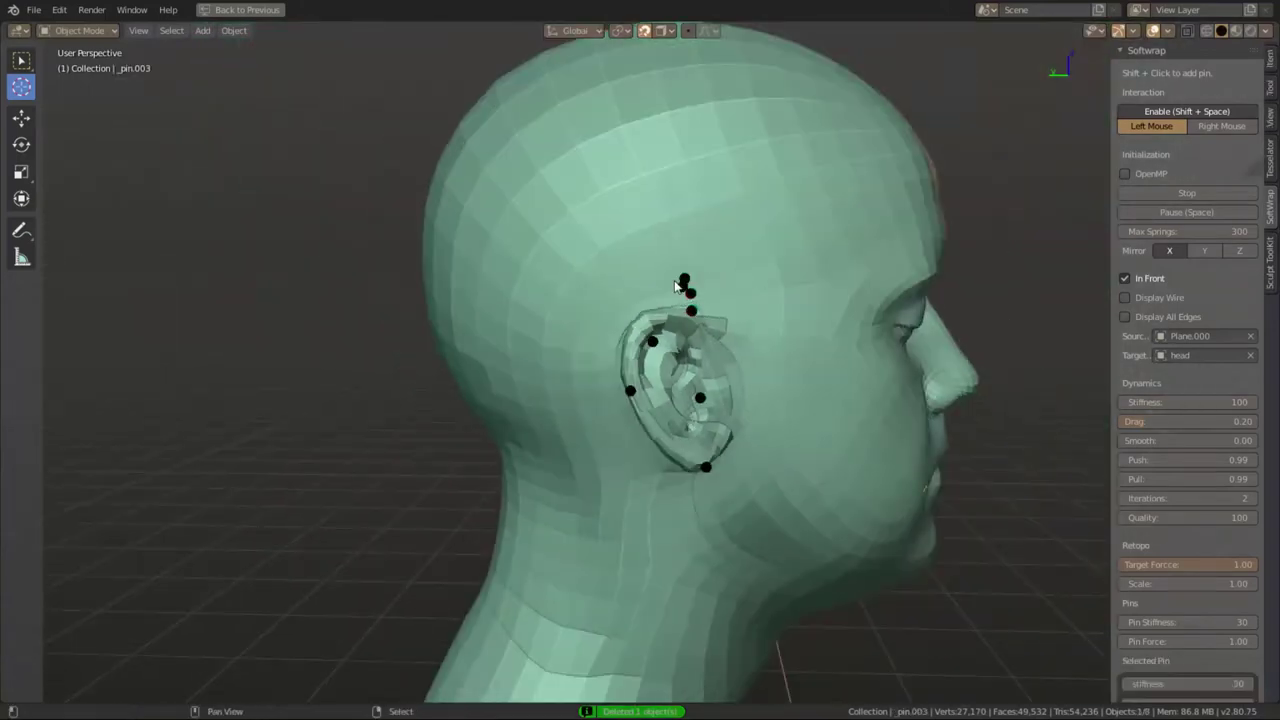
key(g)
click(668, 257)
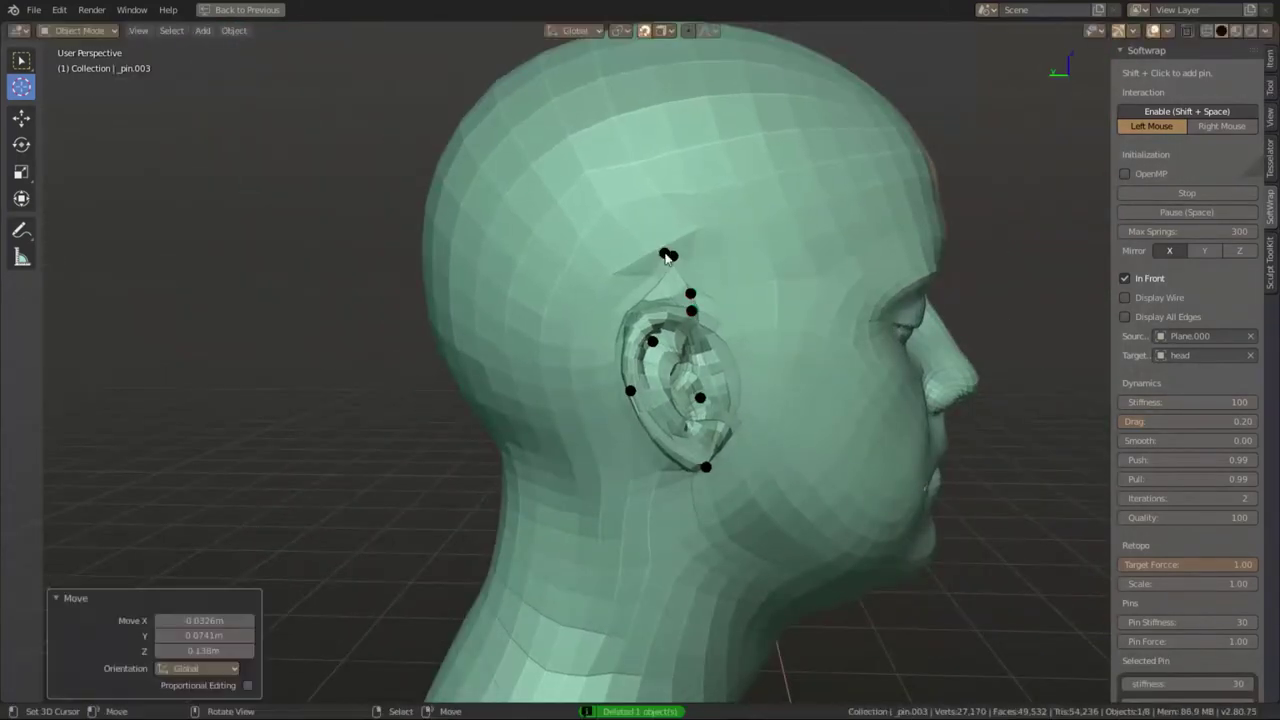
- Delete the pin near the temple together with its mirrored twin
key(g)
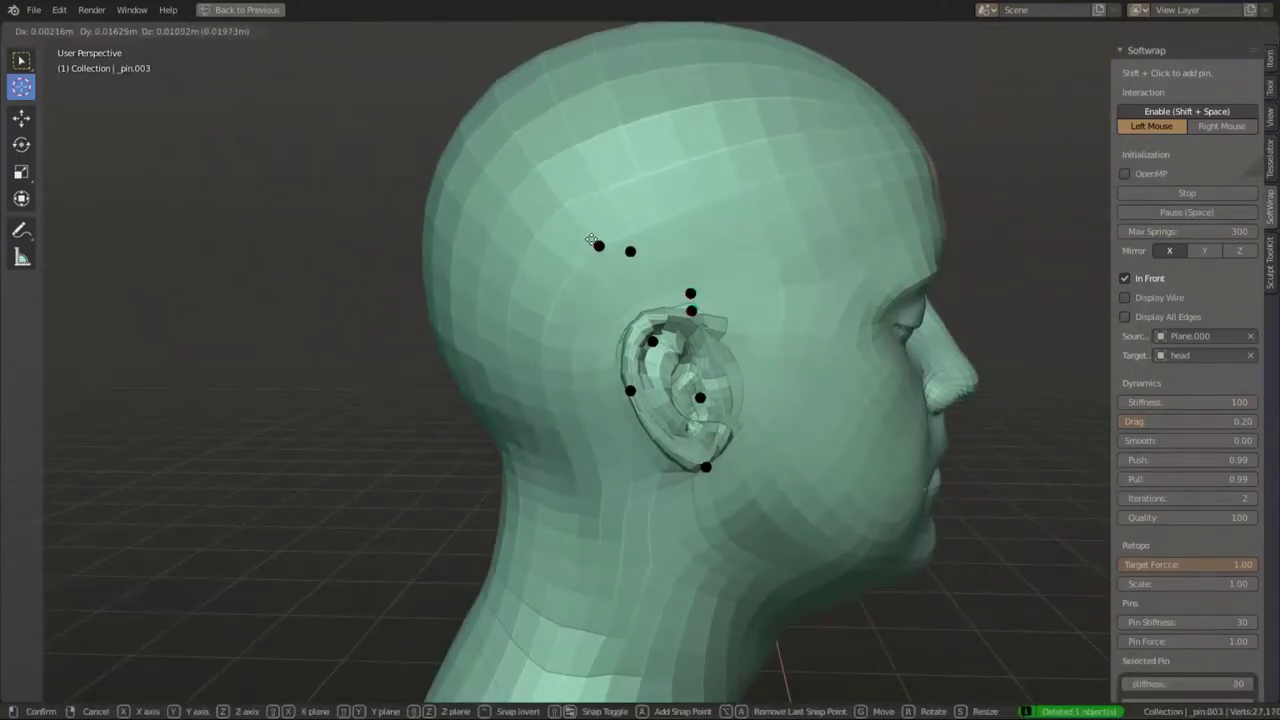
click(676, 253)
key(Delete)
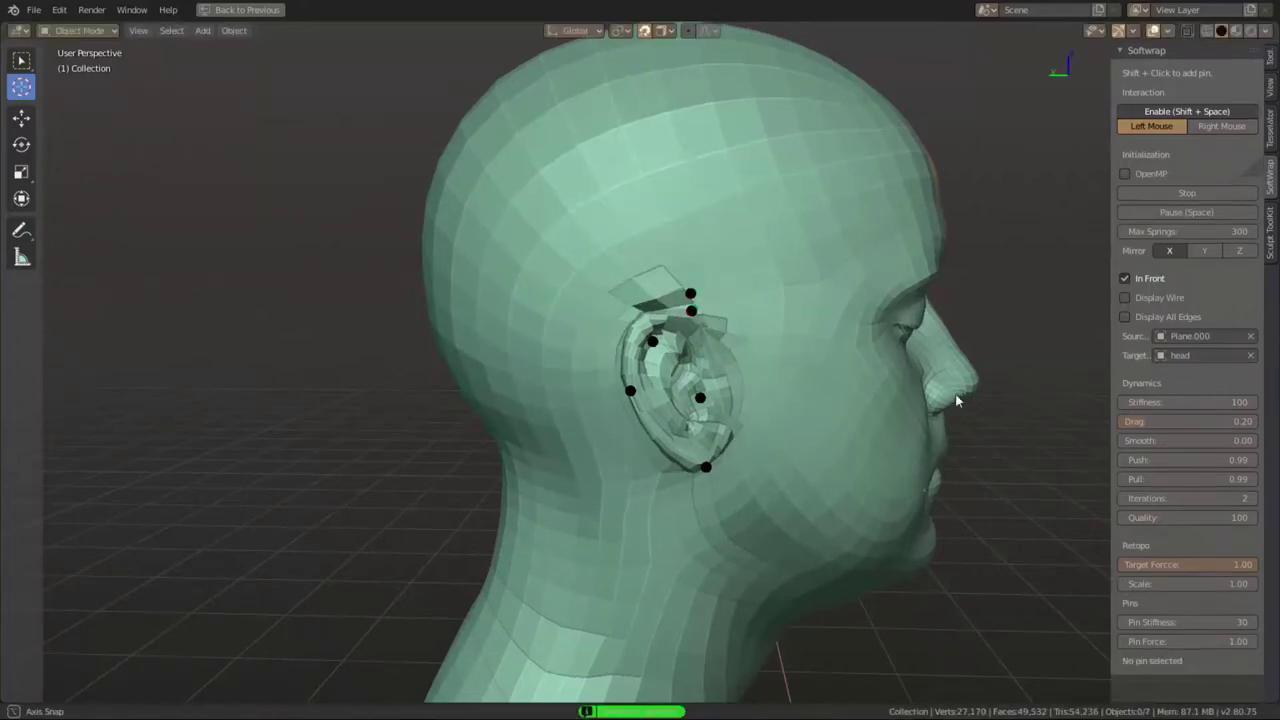
mouse_move(980, 380)
middle_down()
mouse_move(848, 377)
mouse_move(756, 443)
middle_up()
- Select the sculpted head and switch it into Sculpt Mode
click(776, 470)
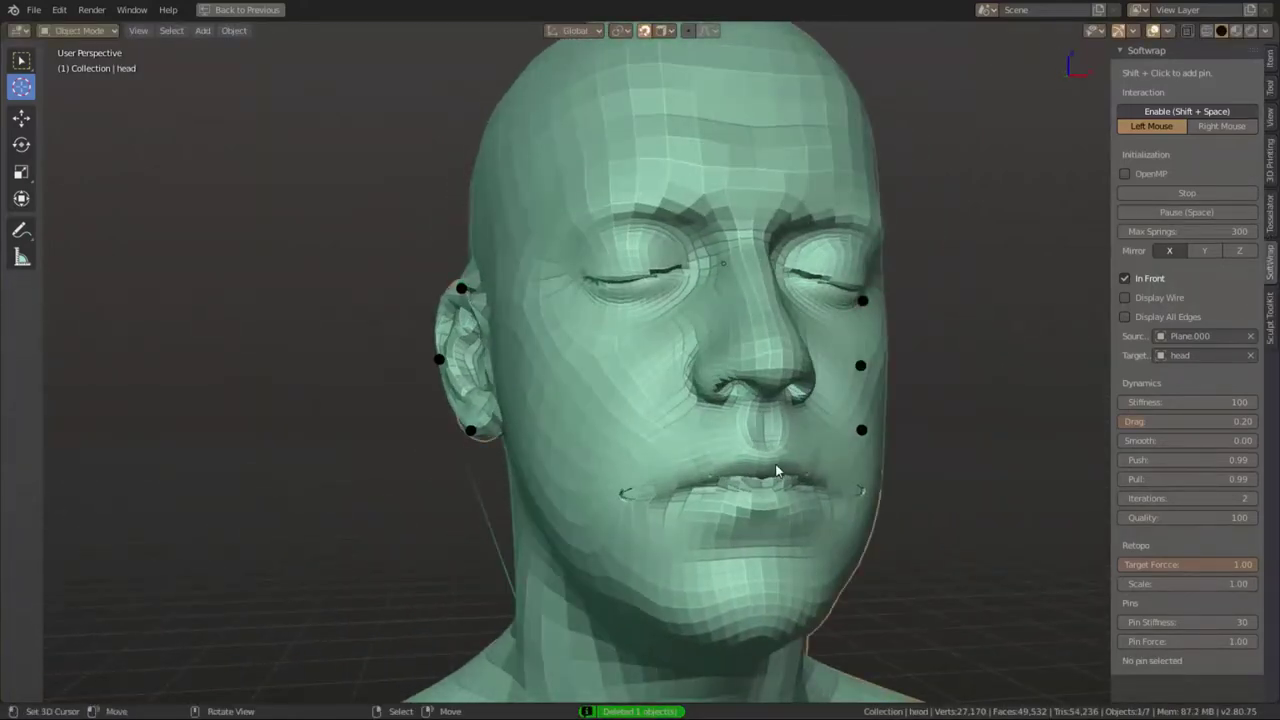
scroll(674, 564, up, 2)
scroll(678, 572, up, 2)
scroll(724, 327, up, 2)
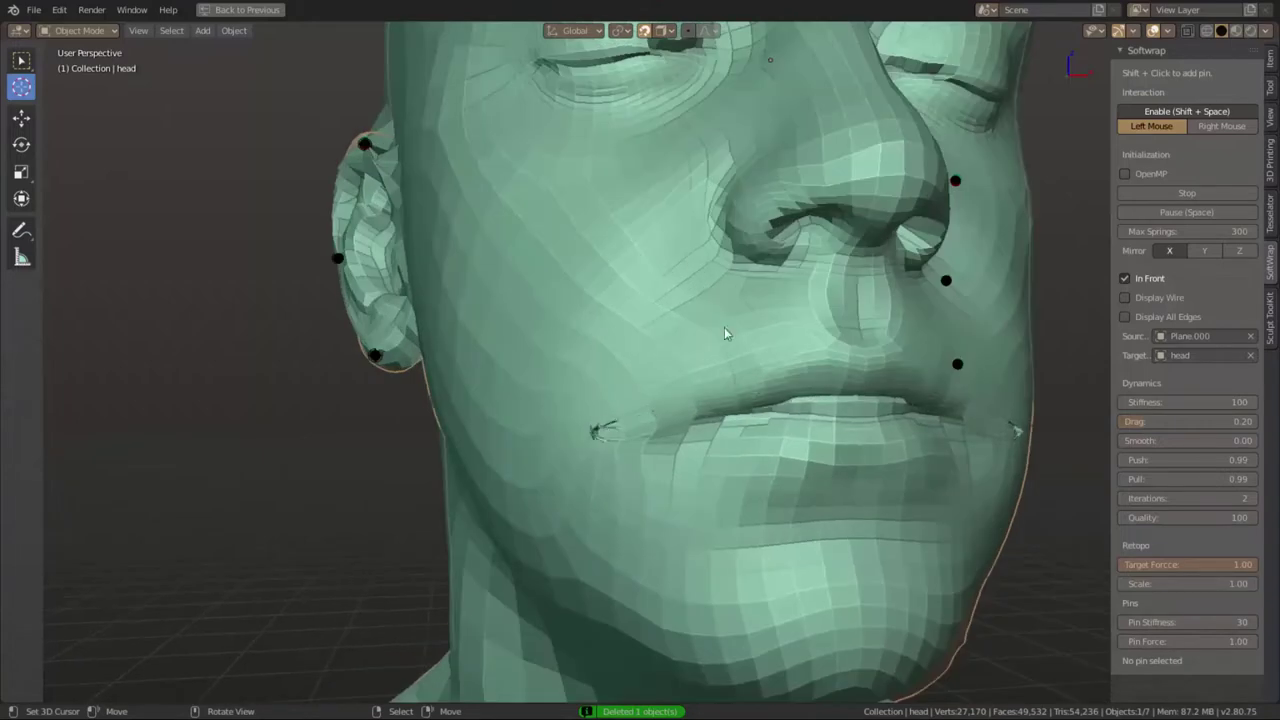
key(ctrl+Tab)
- Enlarge the sculpt brush radius and choose the Snake Hook brush
key(ctrl+Tab)
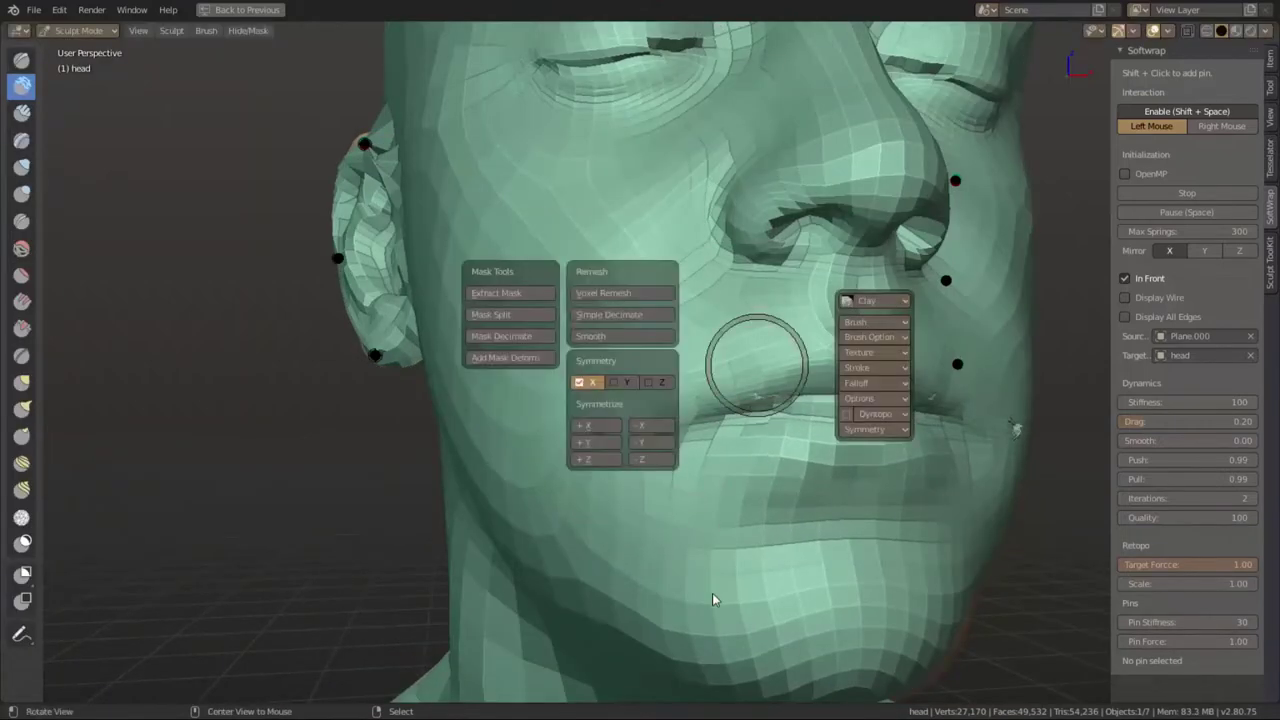
click(712, 533)
key(ctrl+Tab)
key(f)
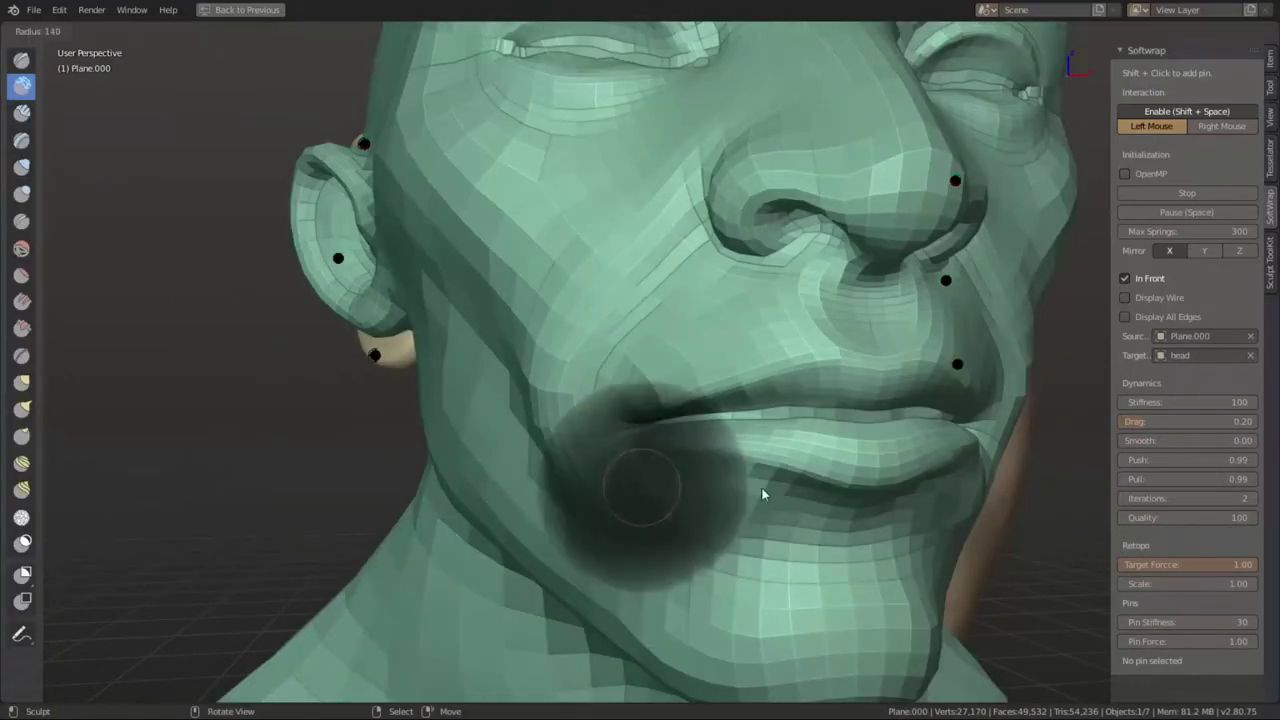
click(834, 505)
key(k)
mouse_move(764, 499)
middle_down()
mouse_move(725, 470)
mouse_move(765, 396)
mouse_move(808, 376)
mouse_move(845, 436)
middle_up()
scroll(845, 436, up, 2)
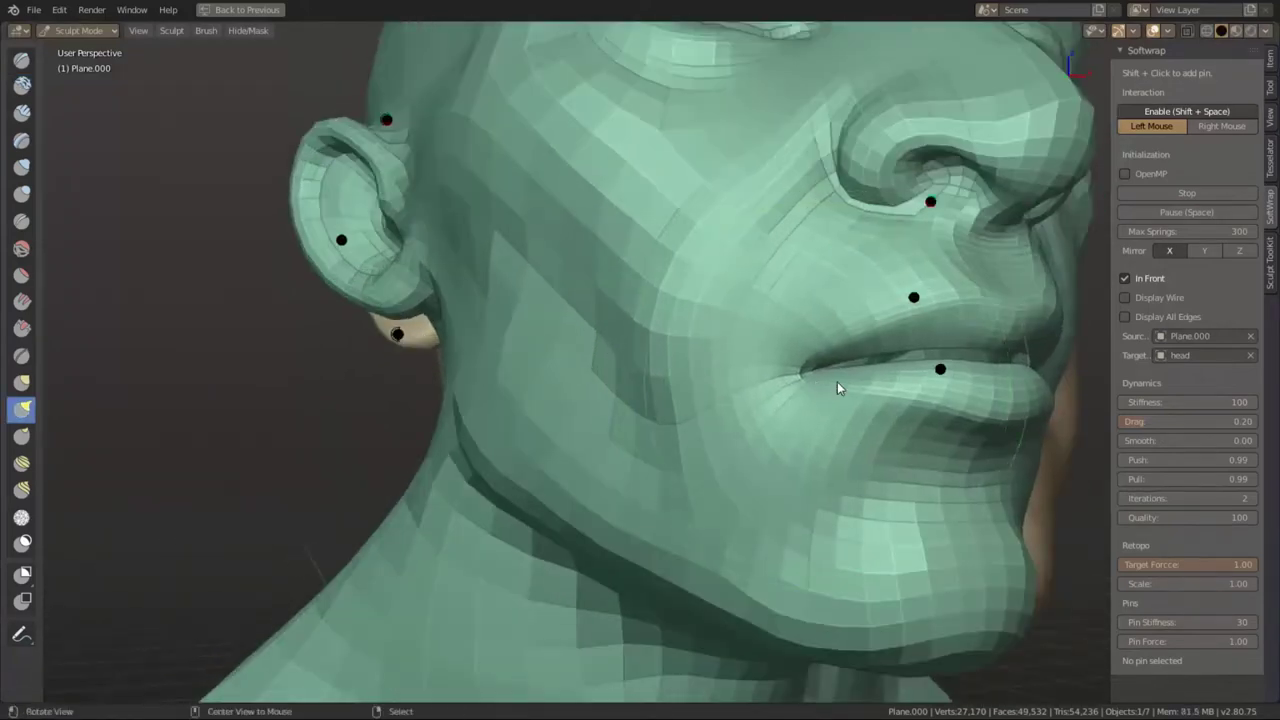
key(ctrl+Tab)
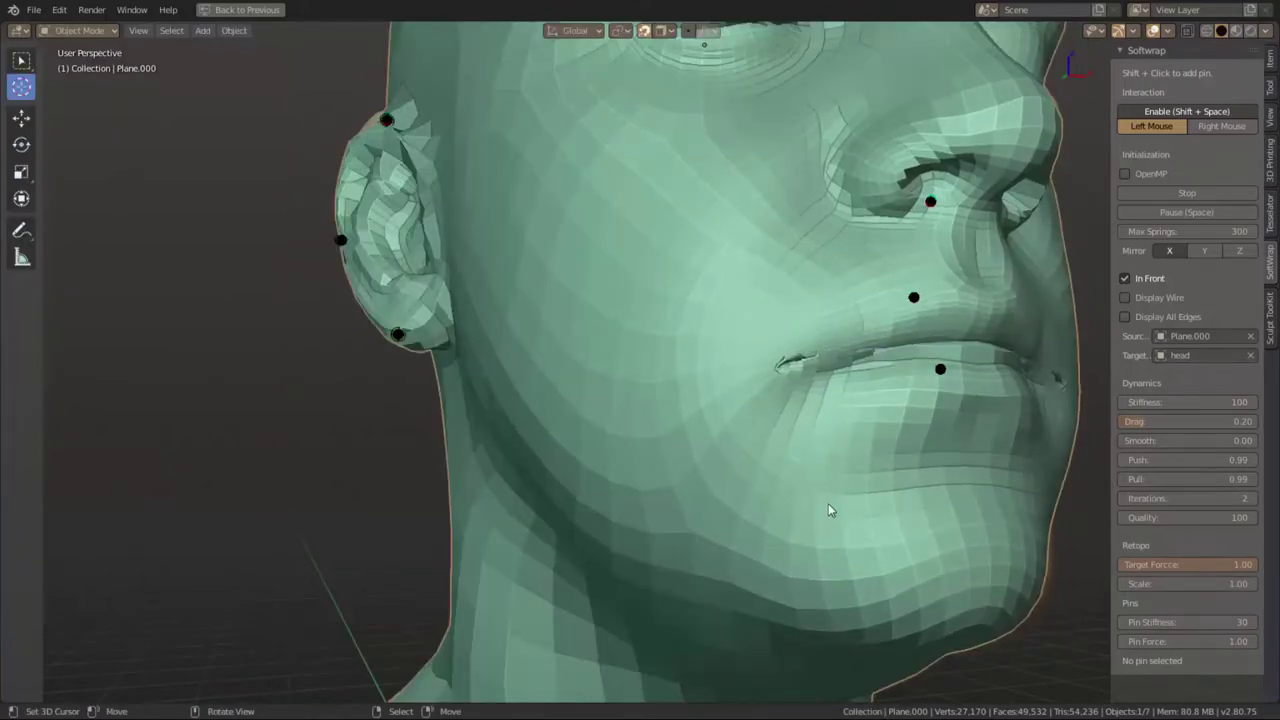
- Drag the wrapped mesh's mouth corner outward along the lip line, then return to Object Mode
key(ctrl+Tab)
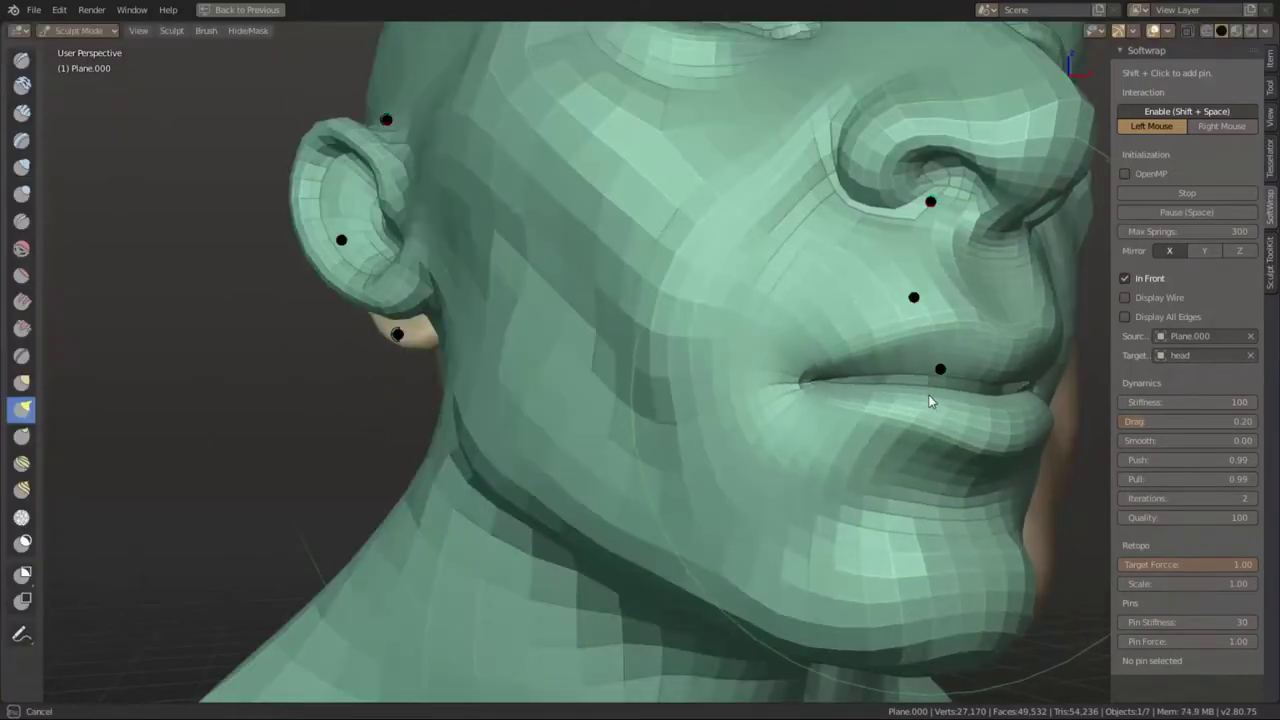
drag(920, 385, 789, 376)
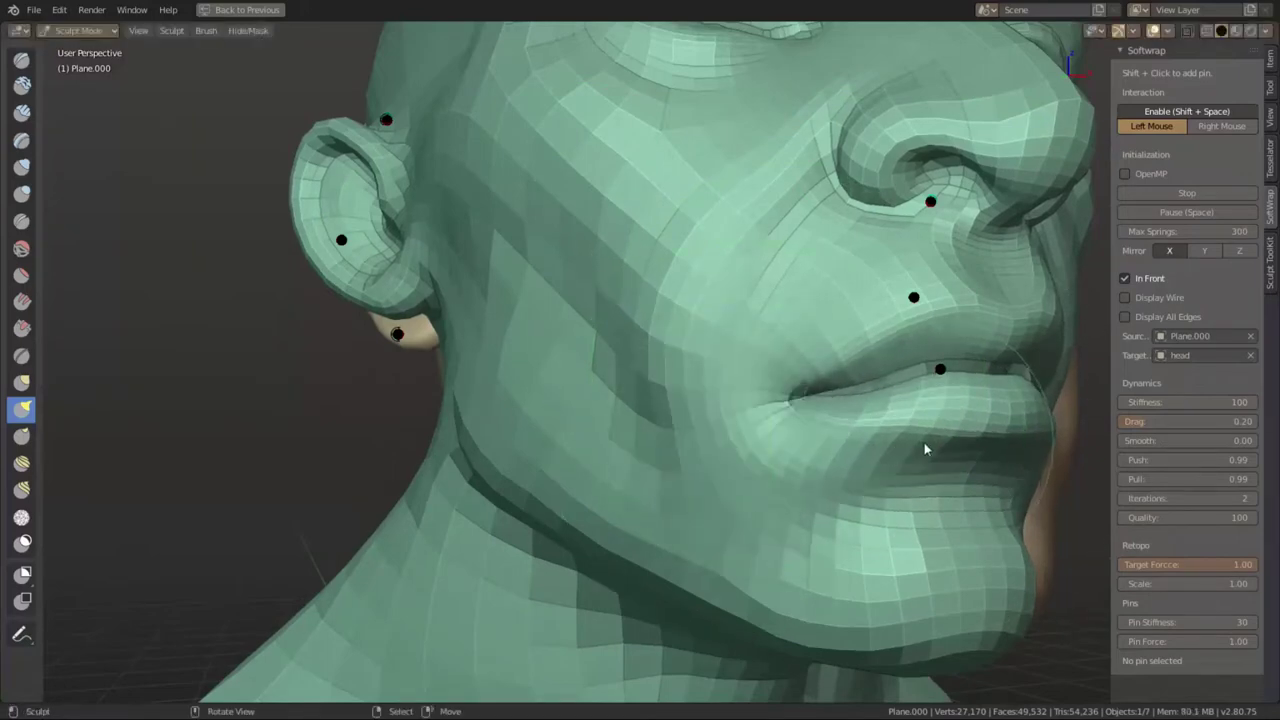
key(ctrl+Tab)
click(802, 565)
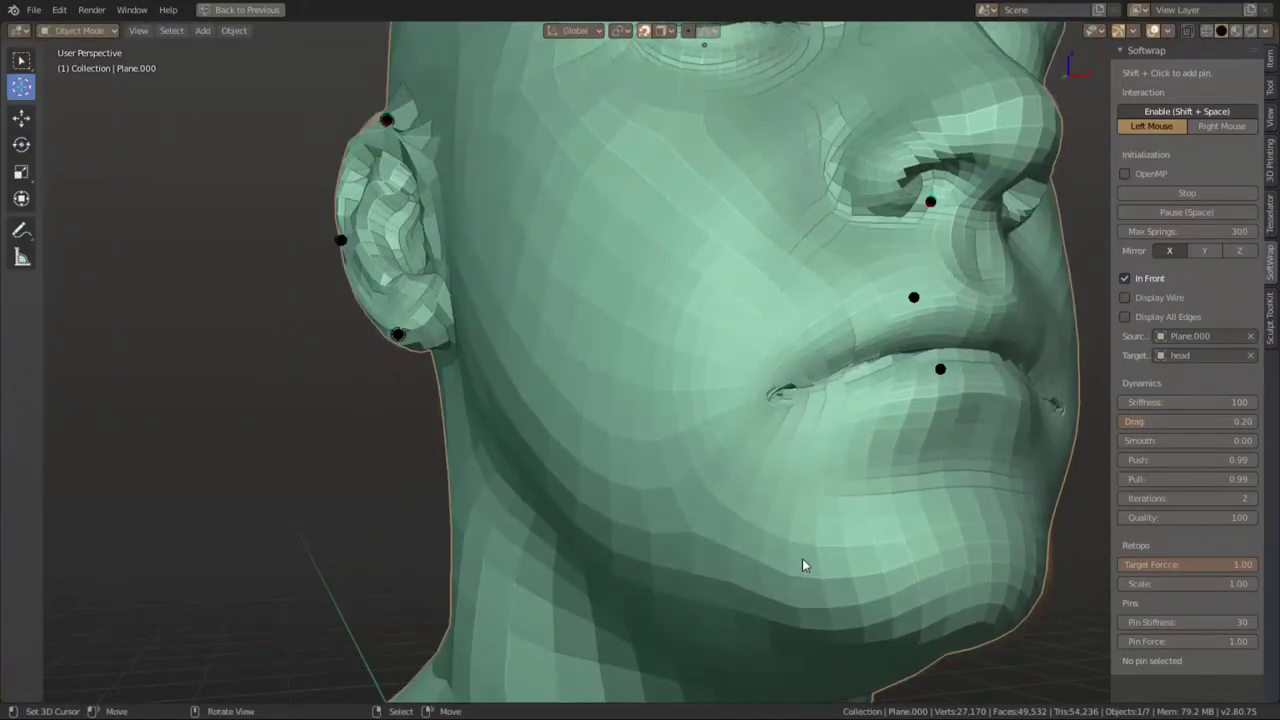
- Add a mirrored pin pair at the mouth corners and move it onto the lip ends
middle_drag(801, 503, 771, 509)
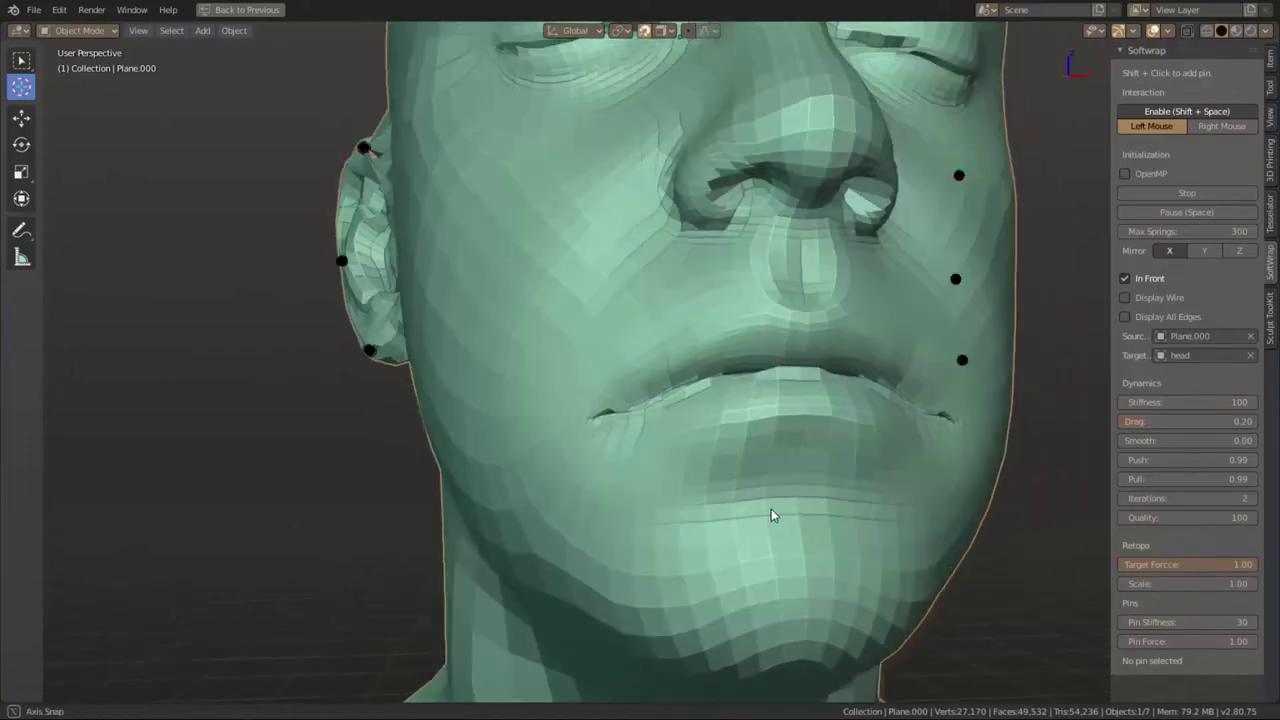
shift+click(596, 424)
key(g)
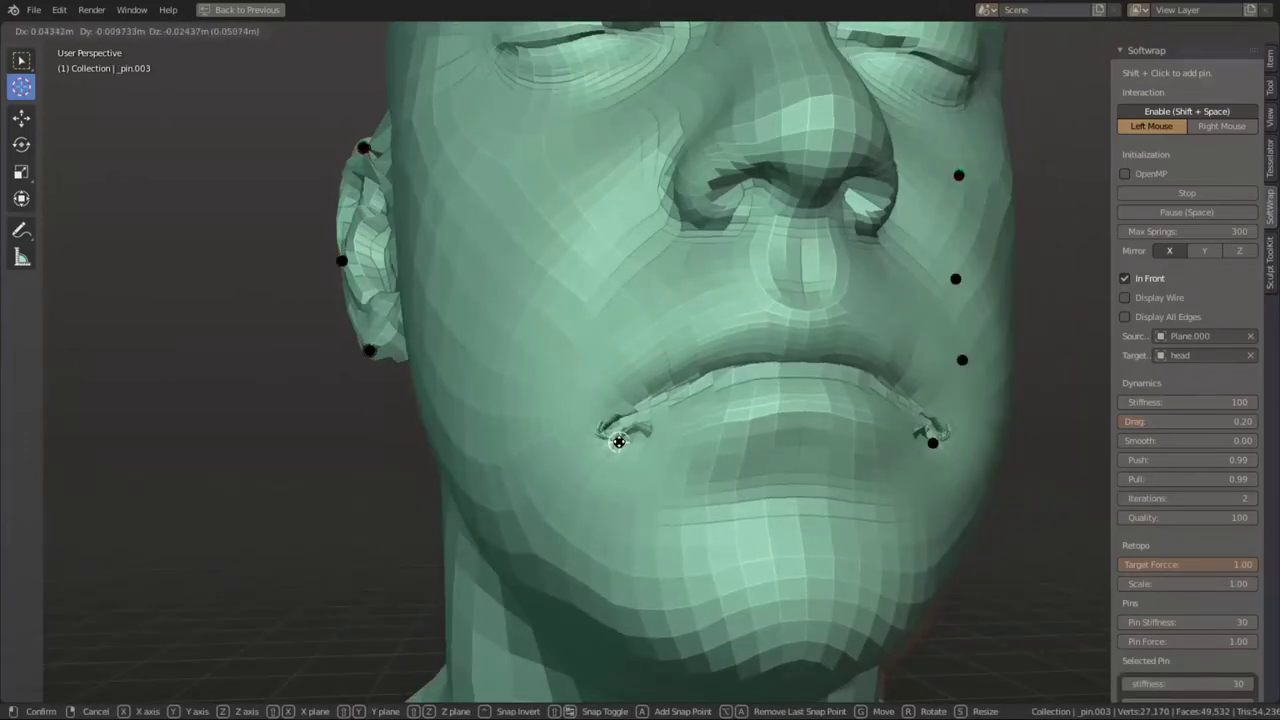
click(609, 432)
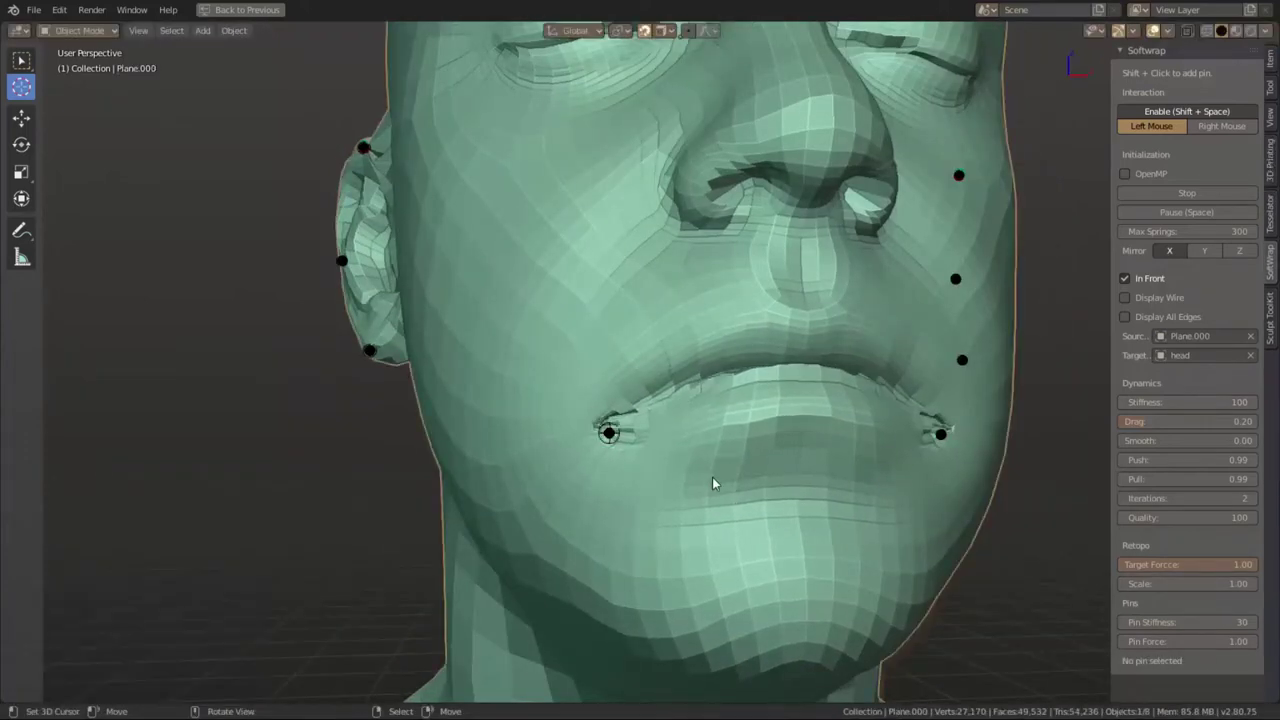
- Orbit to a three-quarter view and put the wrapped mesh in Edit Mode
key(ctrl+Tab)
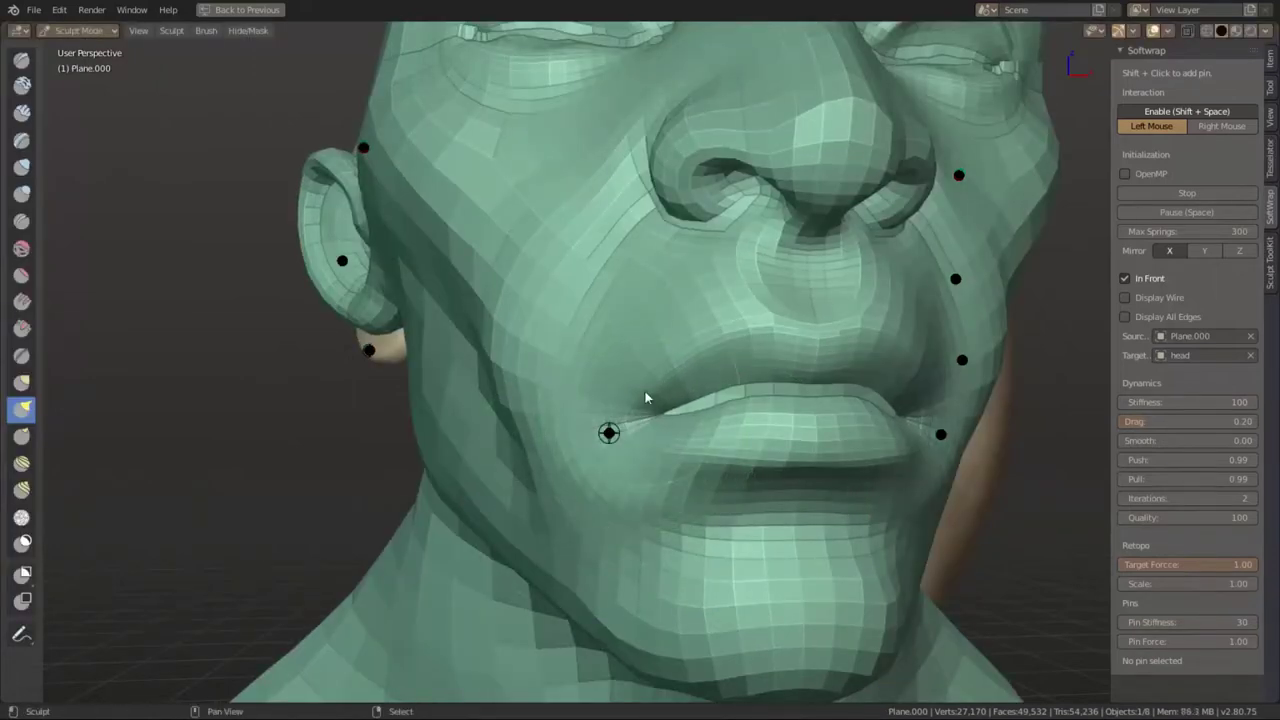
key(ctrl+Tab)
scroll(685, 572, down, 5)
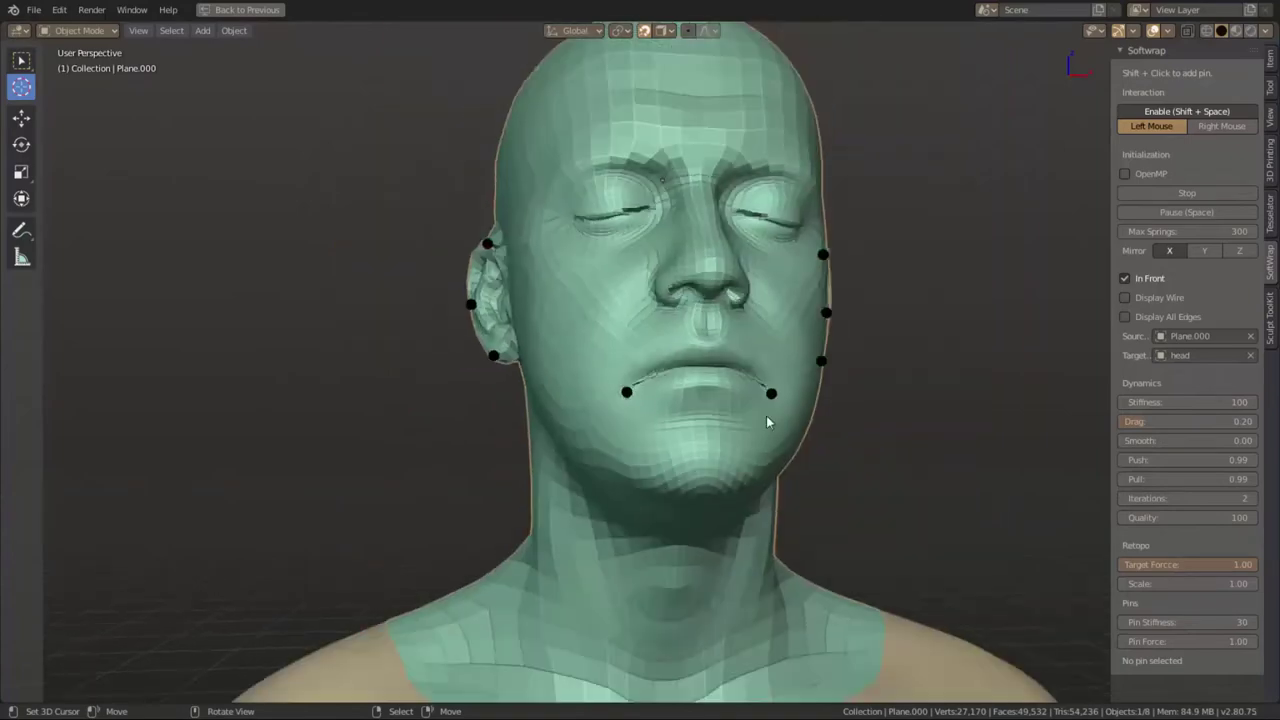
mouse_move(867, 294)
middle_down()
mouse_move(785, 291)
mouse_move(808, 297)
mouse_move(838, 425)
middle_up()
scroll(754, 274, up, 4)
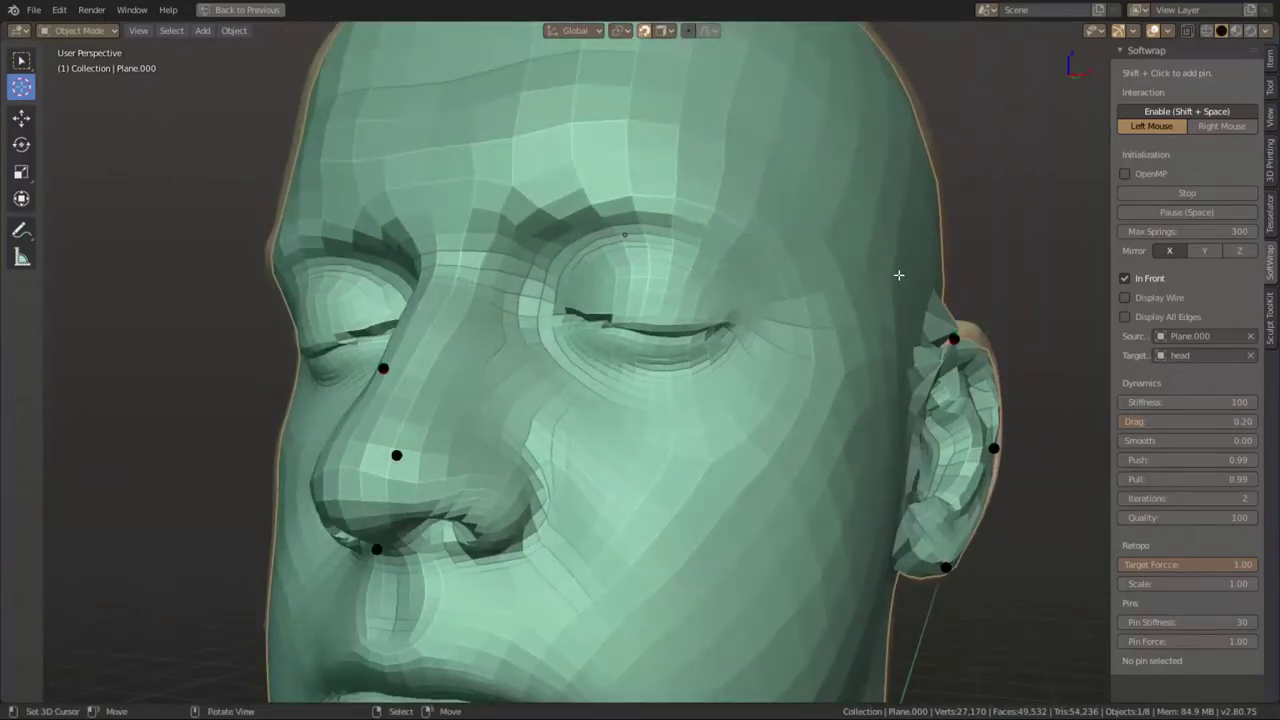
key(Tab)
- Select the eye-opening loop and flatten it by scaling along Z
alt+click(706, 275)
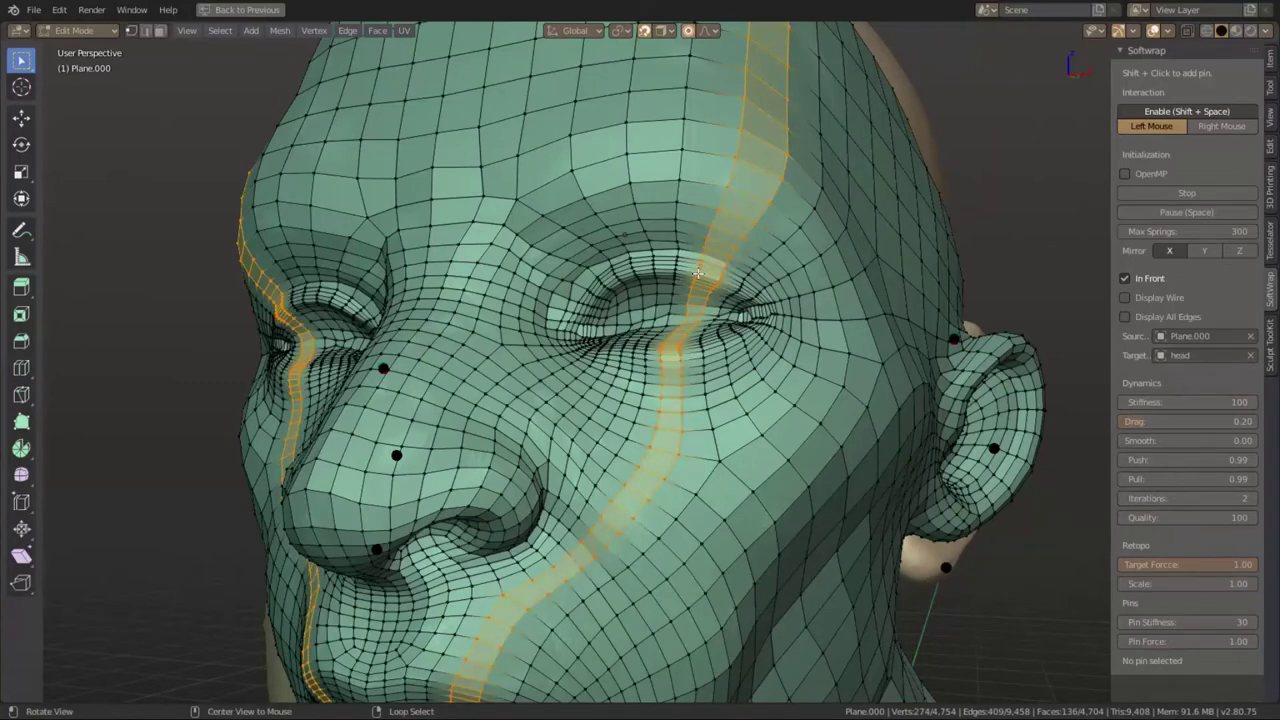
alt+click(693, 266)
key(s)
key(z)
scroll(860, 295, up, 8)
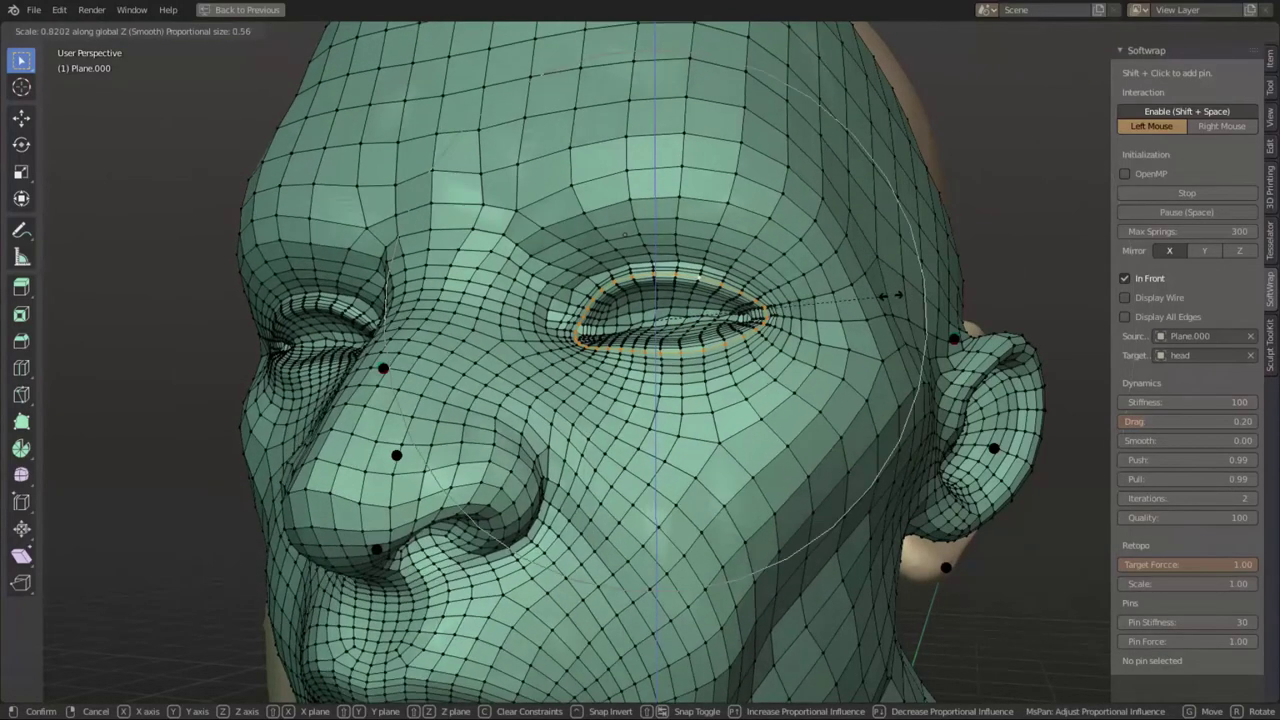
scroll(690, 302, up, 3)
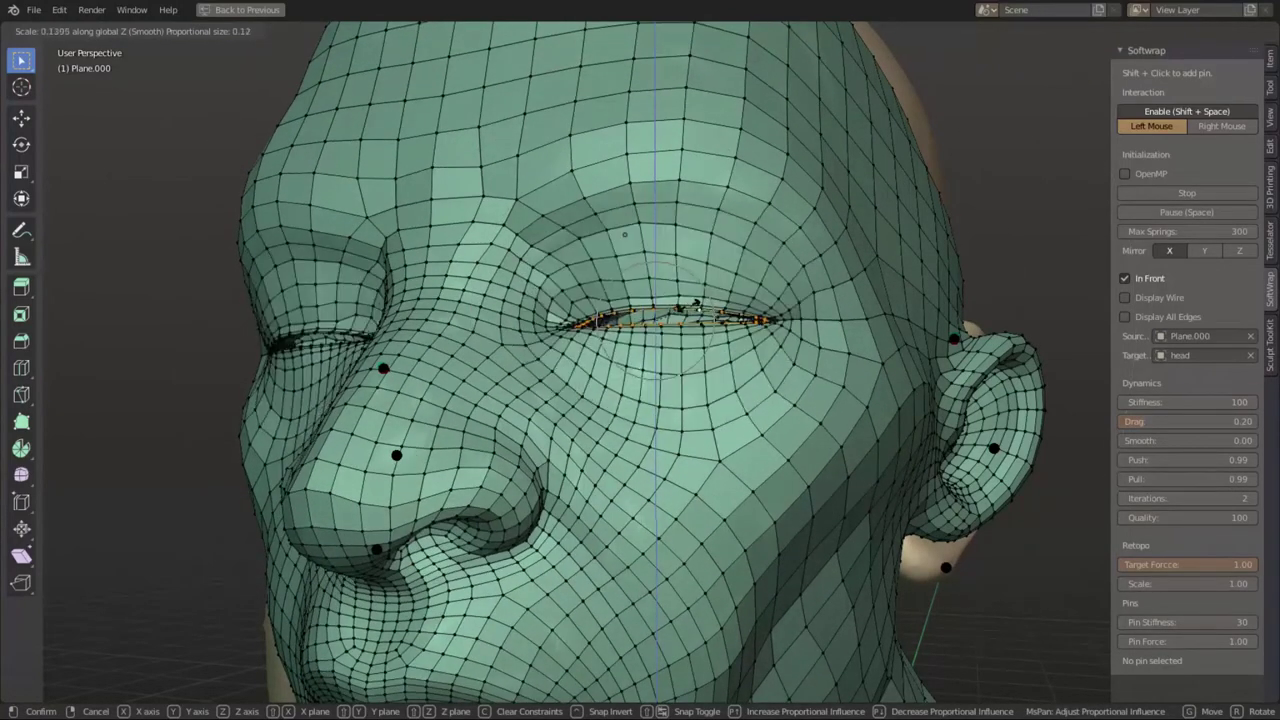
click(675, 302)
- In front view, grow the eye selection two rings and smooth those vertices
key(KP_1)
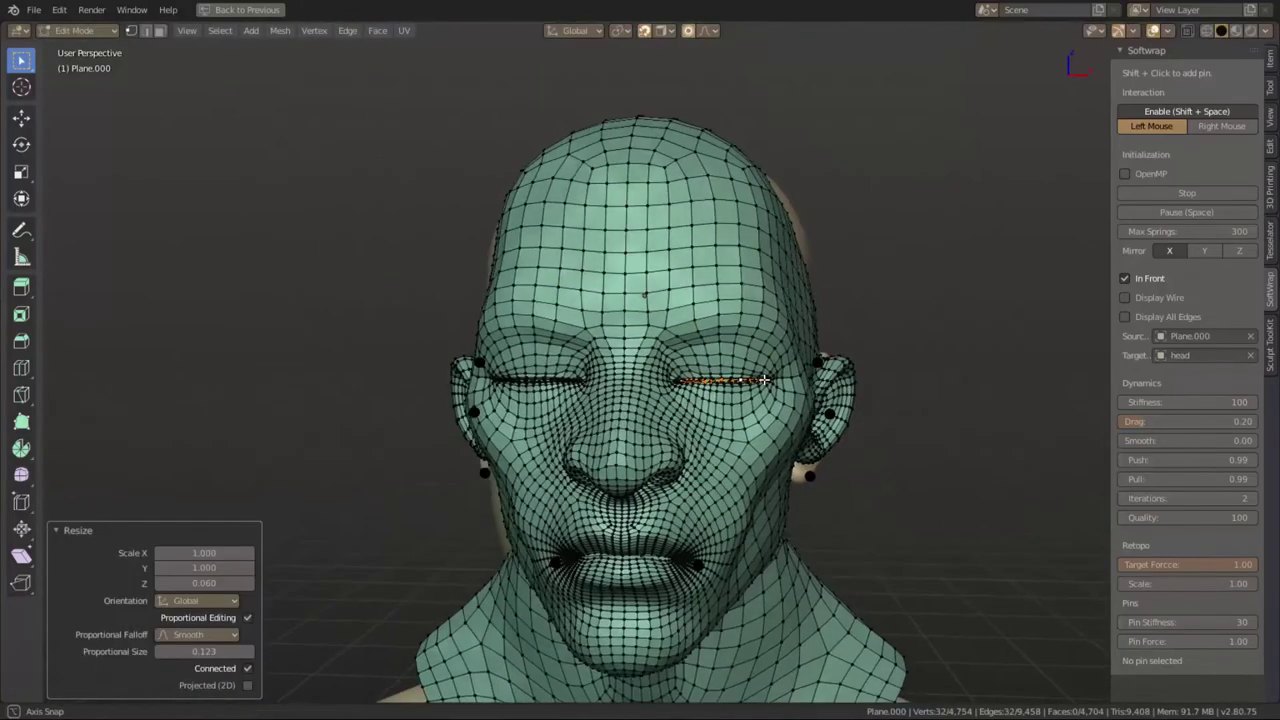
scroll(763, 380, up, 3)
key(ctrl+KP_Add)
key(ctrl+KP_Add)
key(ctrl+KP_Add)
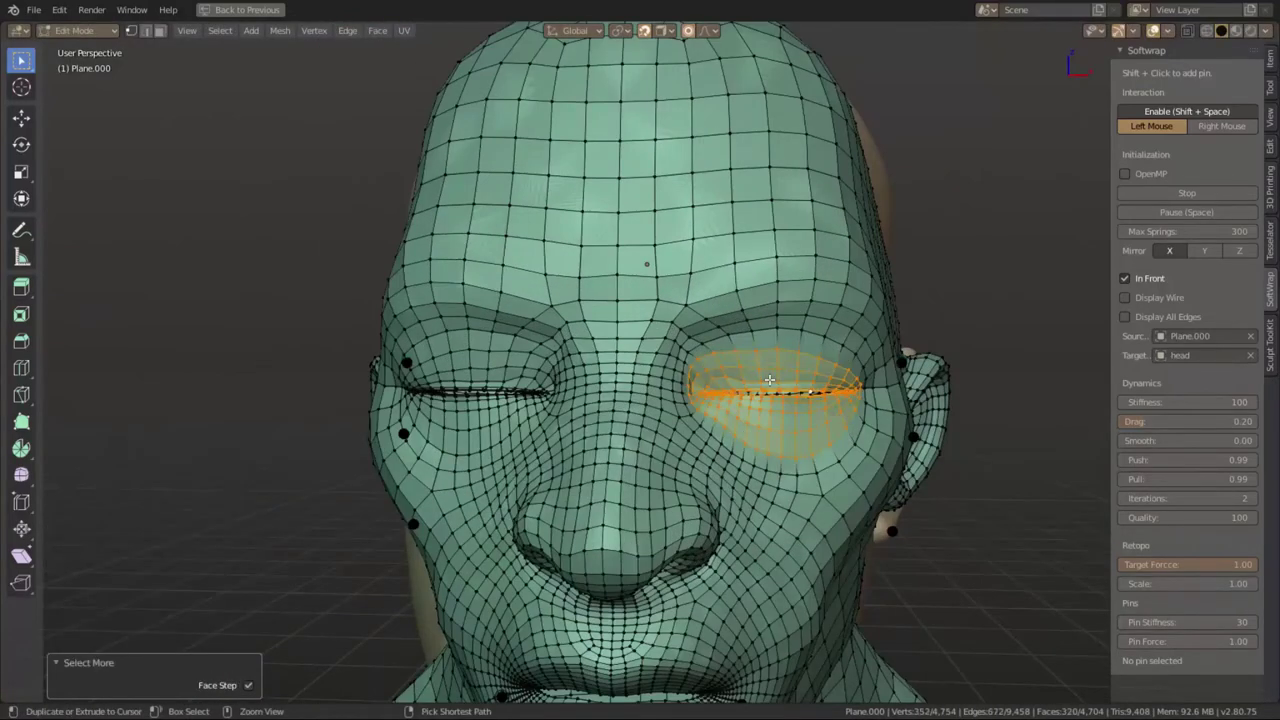
key(ctrl+KP_Add)
key(ctrl+v)
click(724, 540)
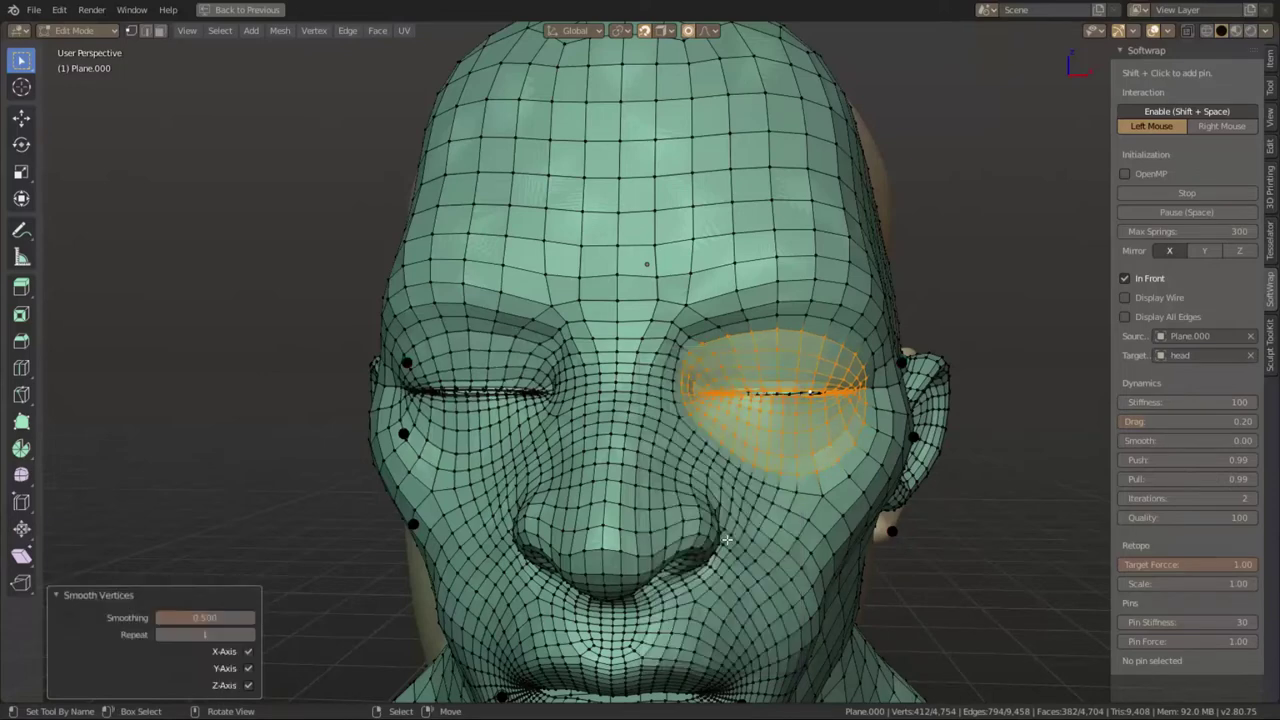
- Return to Object Mode and orbit around the head to inspect the eyes
shift+middle_drag(859, 505, 777, 445)
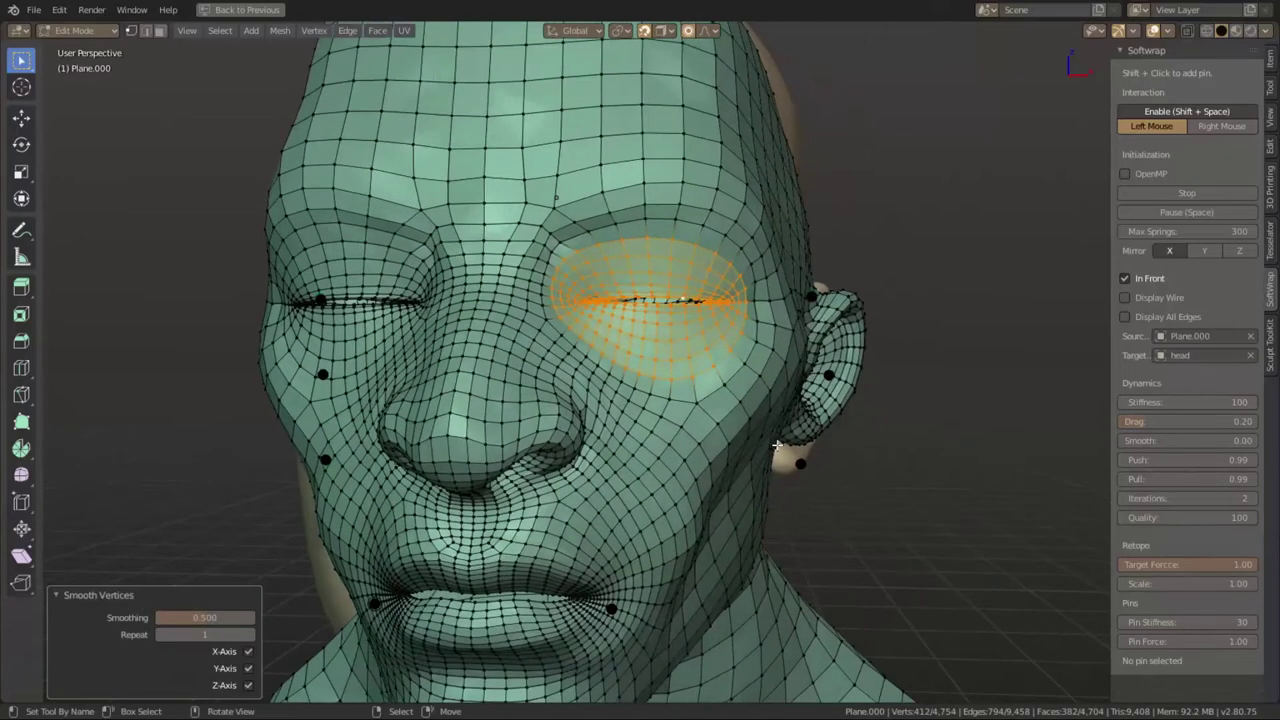
key(Tab)
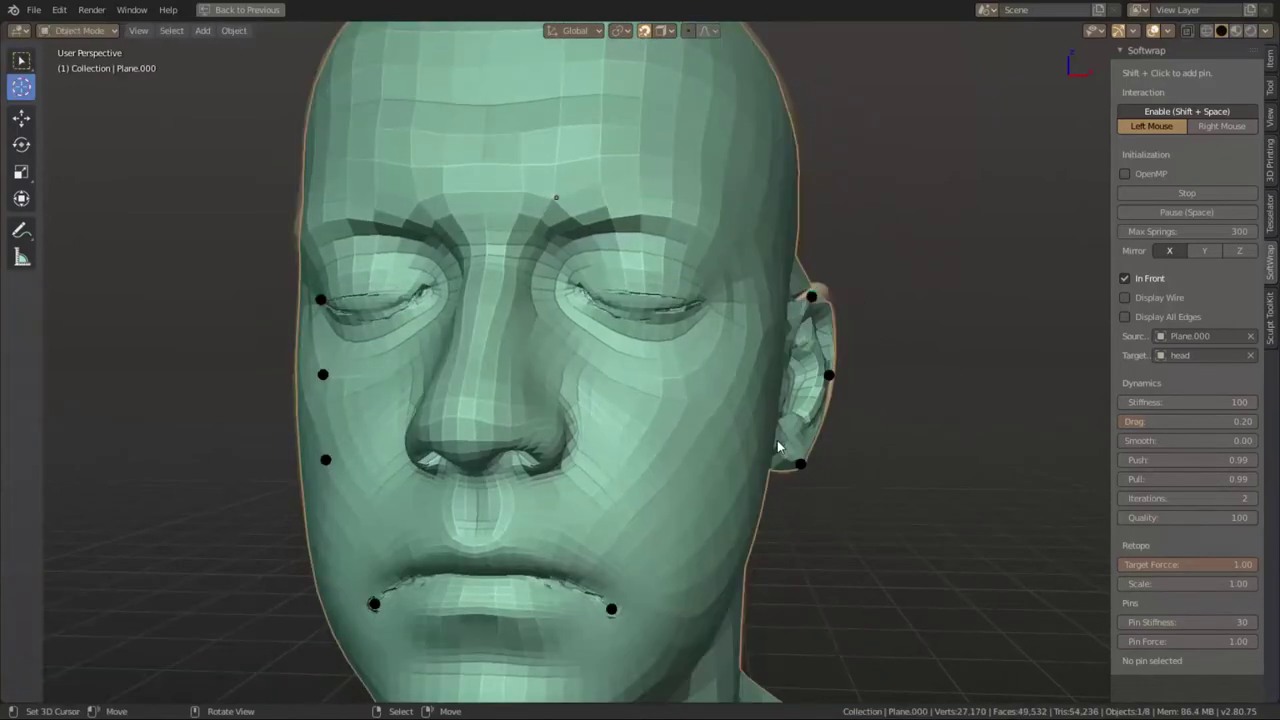
middle_drag(782, 425, 697, 391)
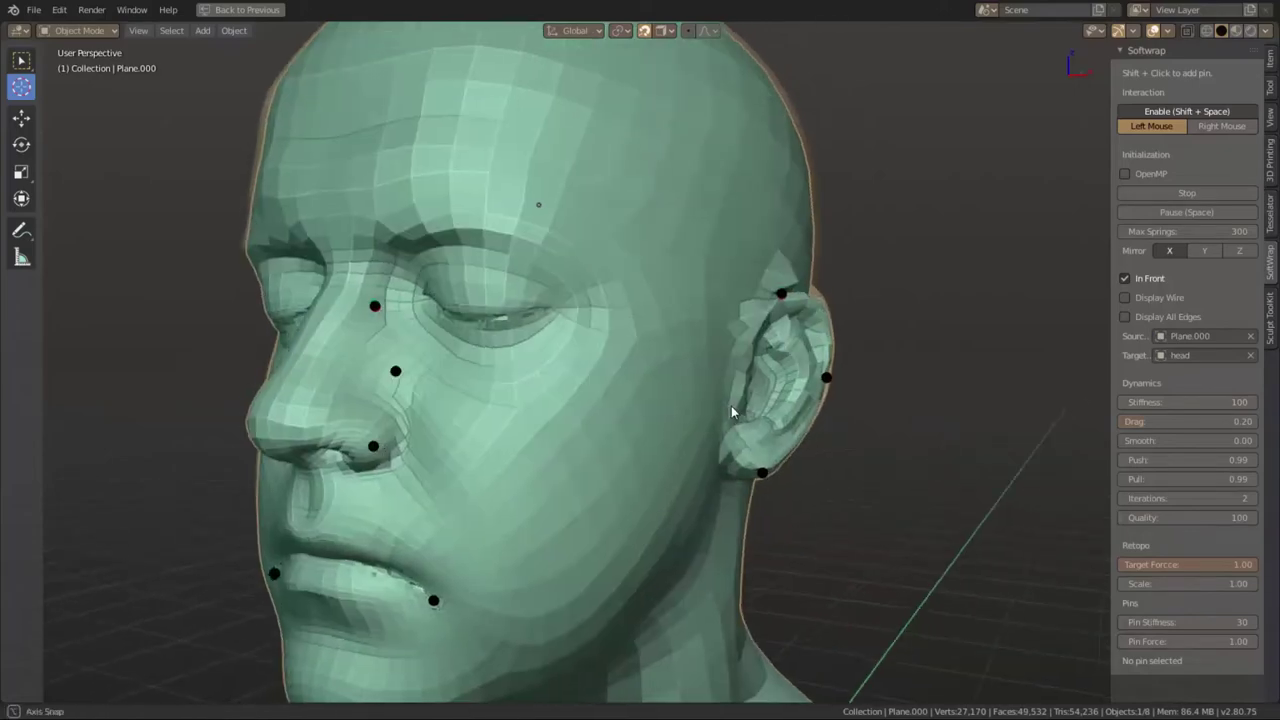
scroll(697, 391, up, 3)
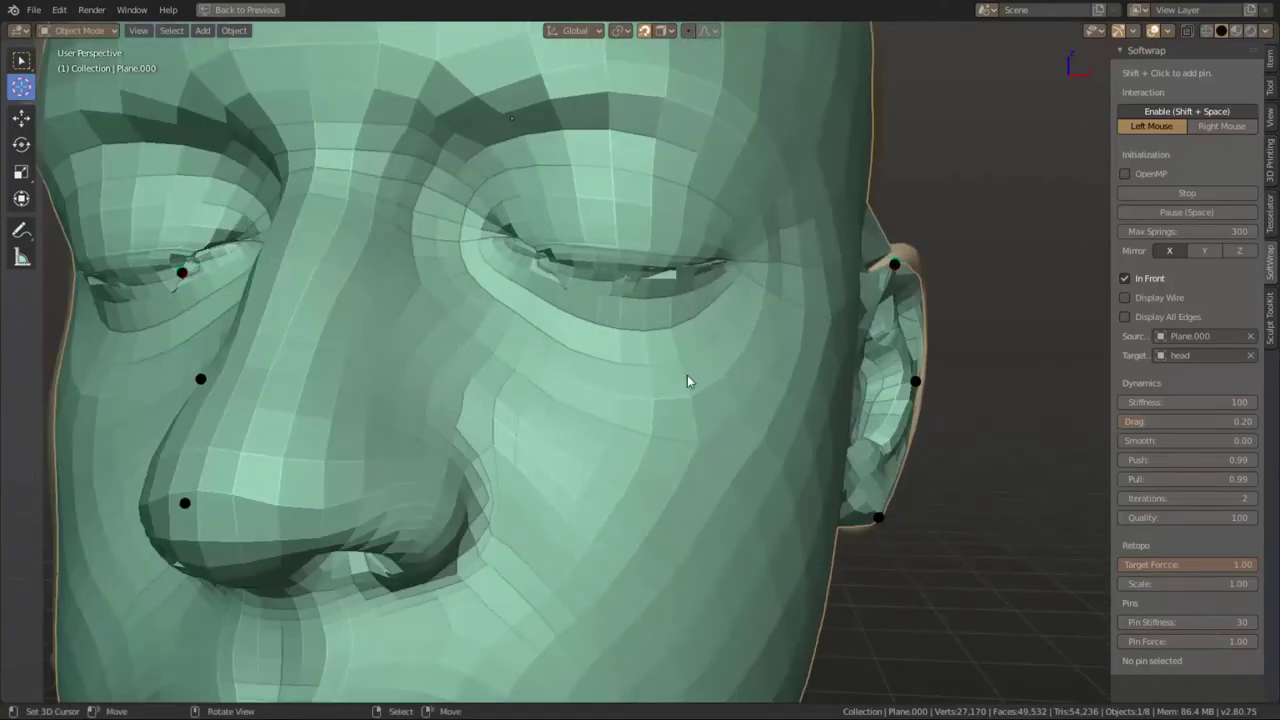
- Reselect around the eye and grow the selection three rings outward
key(Tab)
key(shift+z)
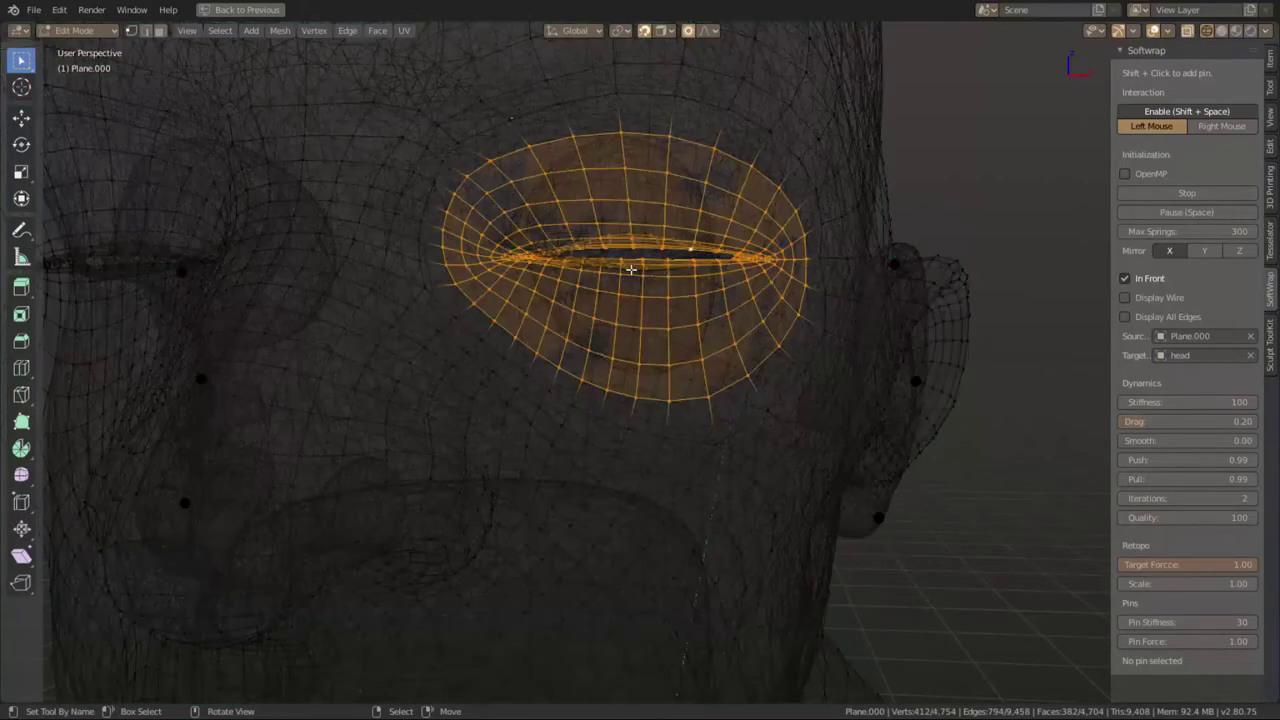
key(alt+a)
key(shift+z)
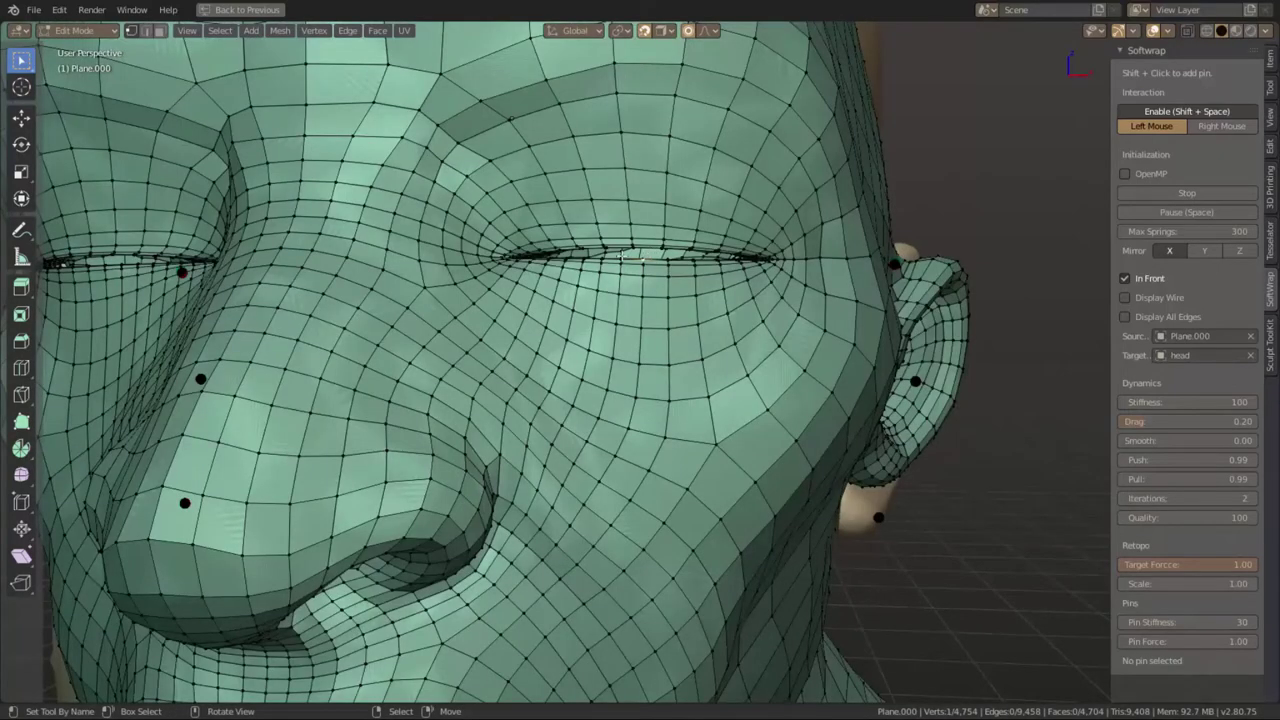
key(ctrl+KP_Add)
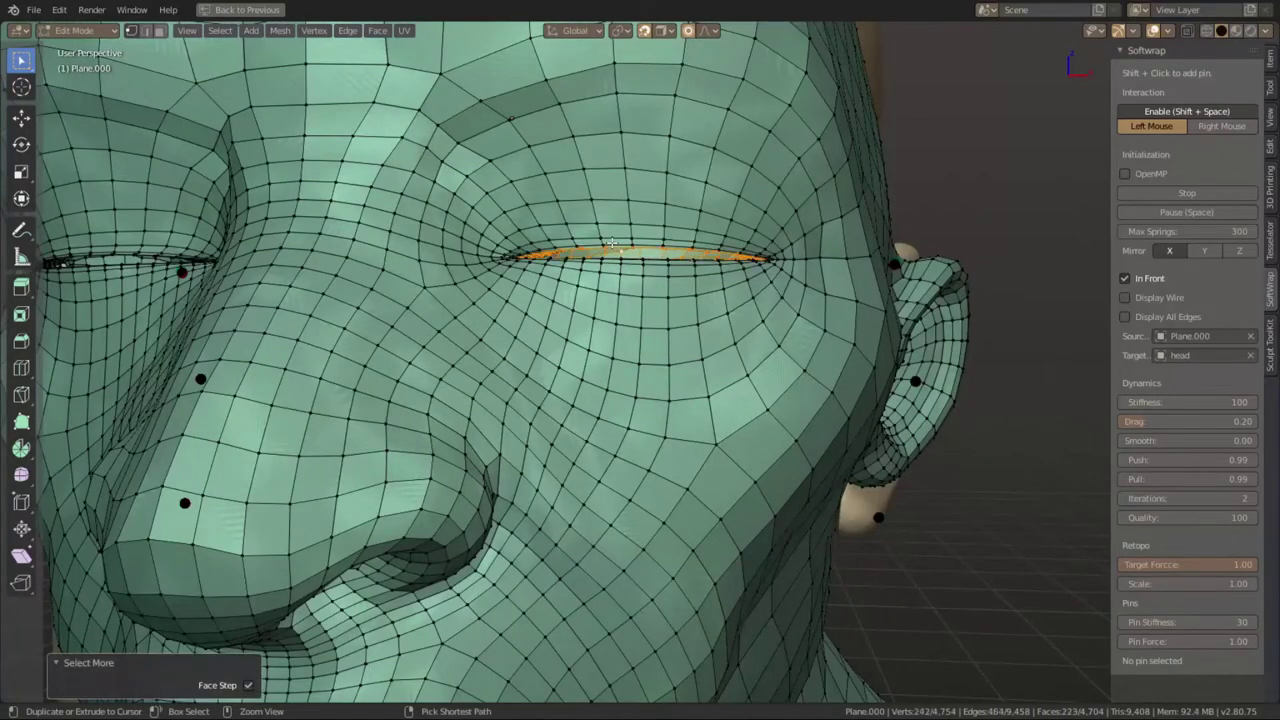
key(ctrl+KP_Add)
key(ctrl+KP_Add)
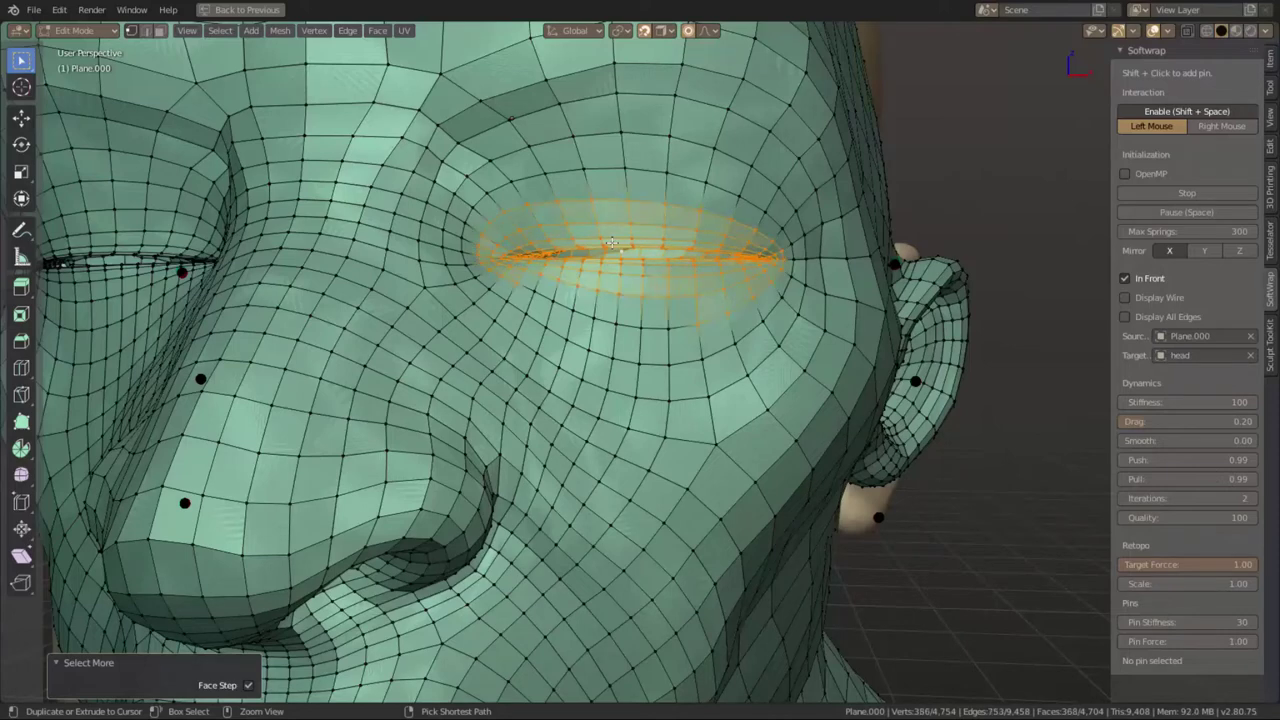
key(ctrl+KP_Add)
key(ctrl+KP_Add)
- Shrink the eye selection by one ring and smooth the vertices at 0.500
alt+shift+click(608, 386)
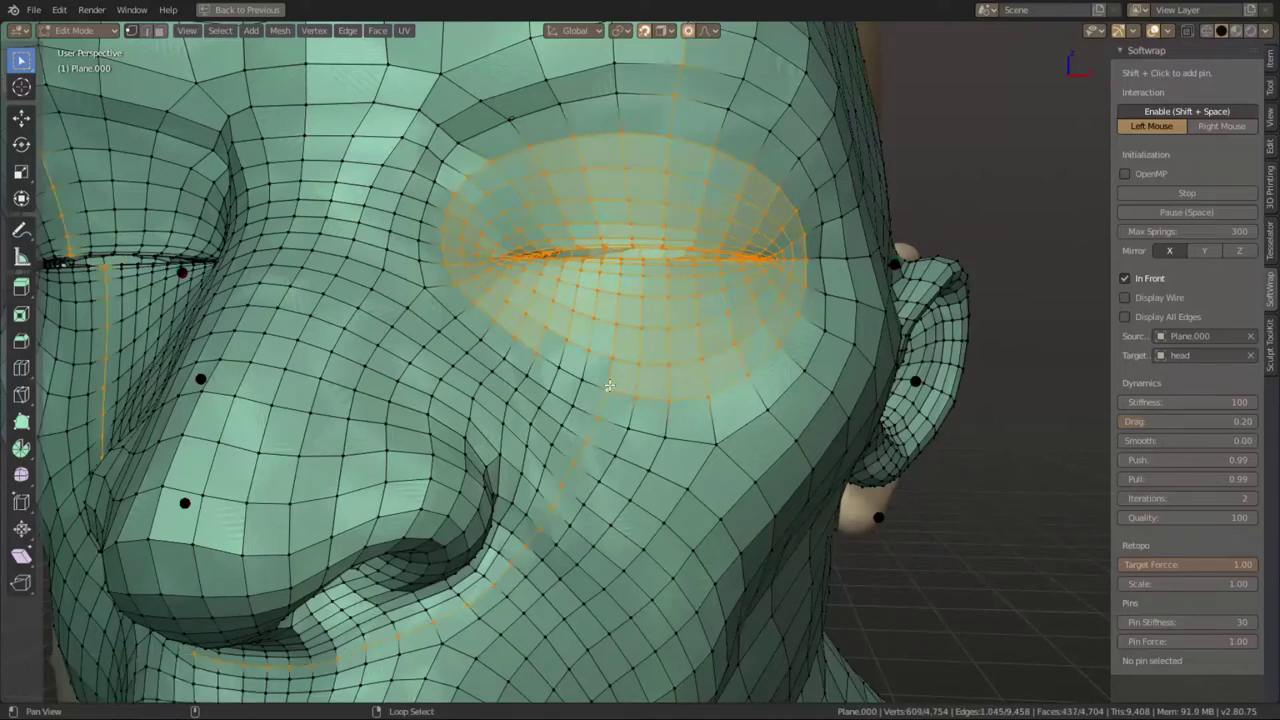
alt+shift+click(600, 381)
key(ctrl+KP_Subtract)
key(ctrl+KP_Subtract)
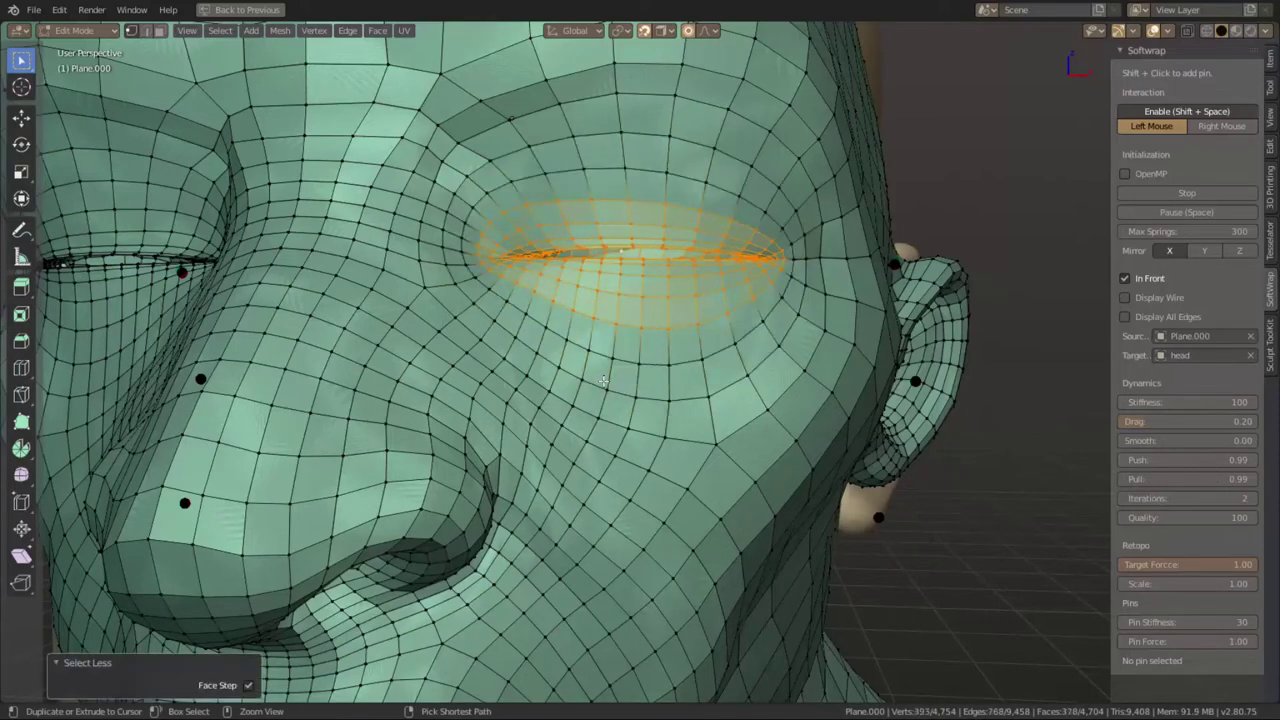
key(ctrl+v)
click(603, 381)
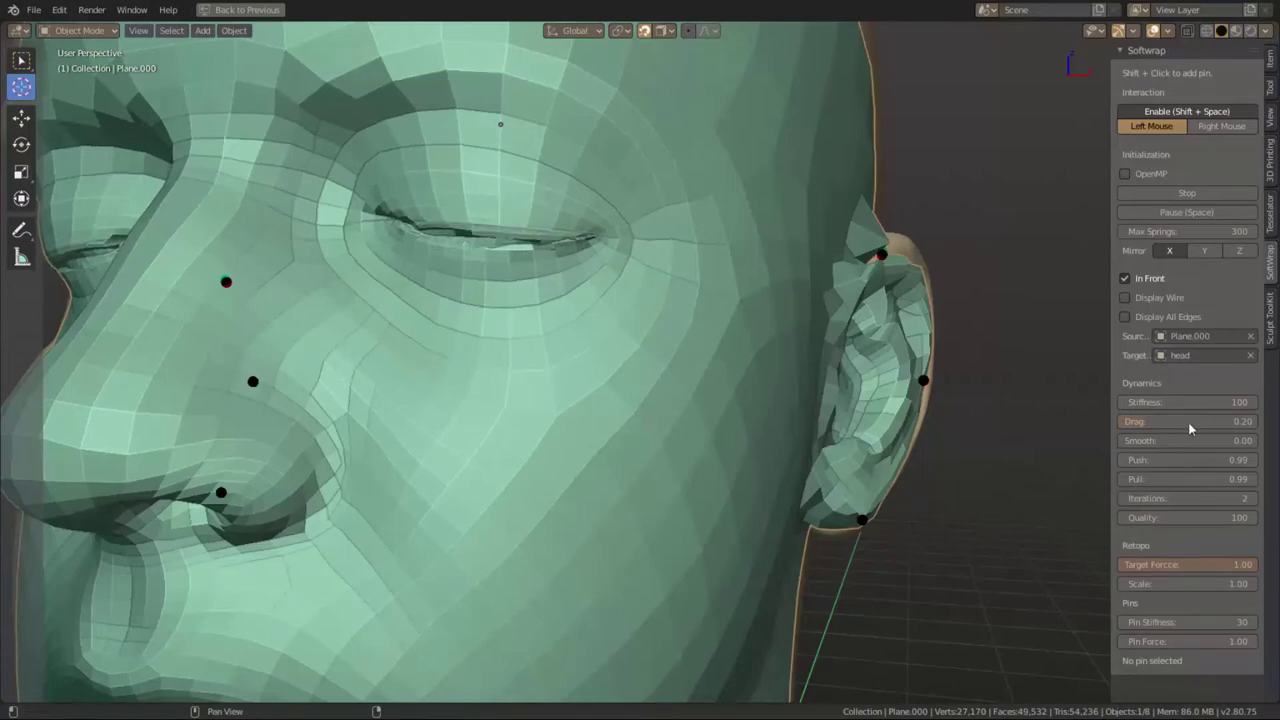
- Raise SoftWrap Smooth to 0.82 and add pins on the upper eyelid and lower lid
mouse_move(1185, 440)
mouse_down()
mouse_move(1215, 440)
mouse_move(1150, 440)
mouse_up()
shift+click(474, 224)
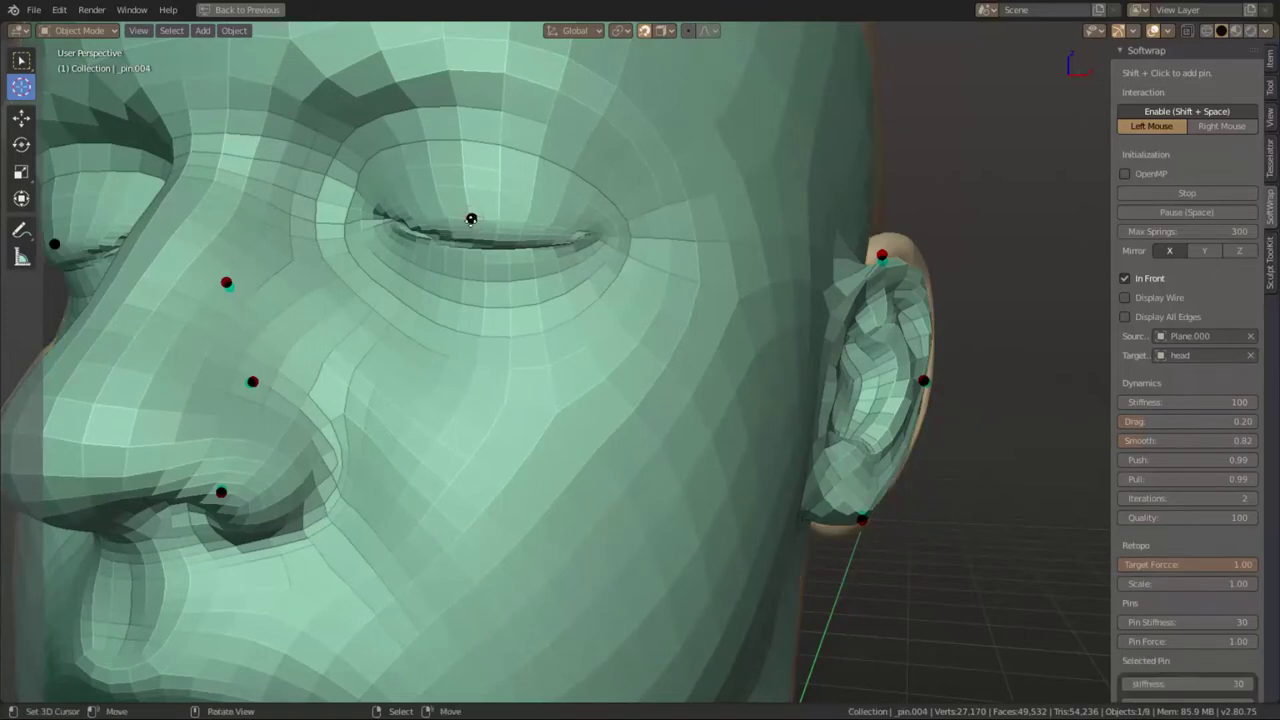
click(467, 234)
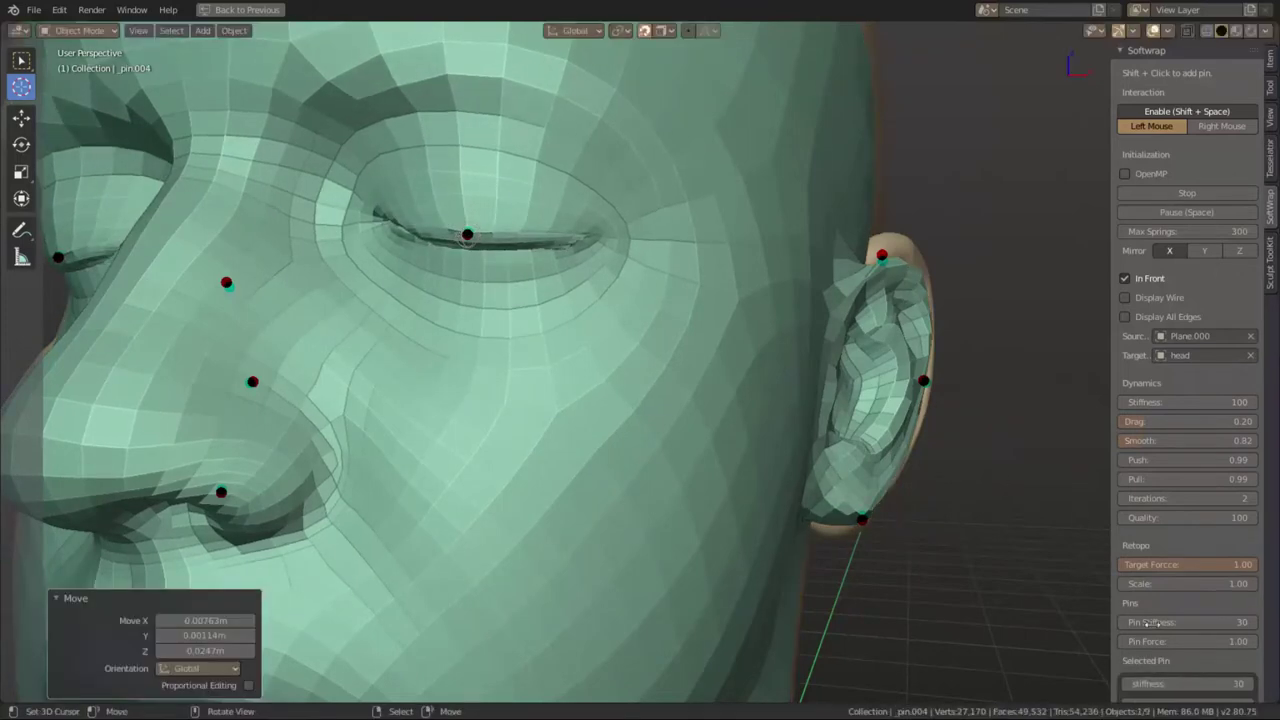
scroll(1185, 650, down, 1)
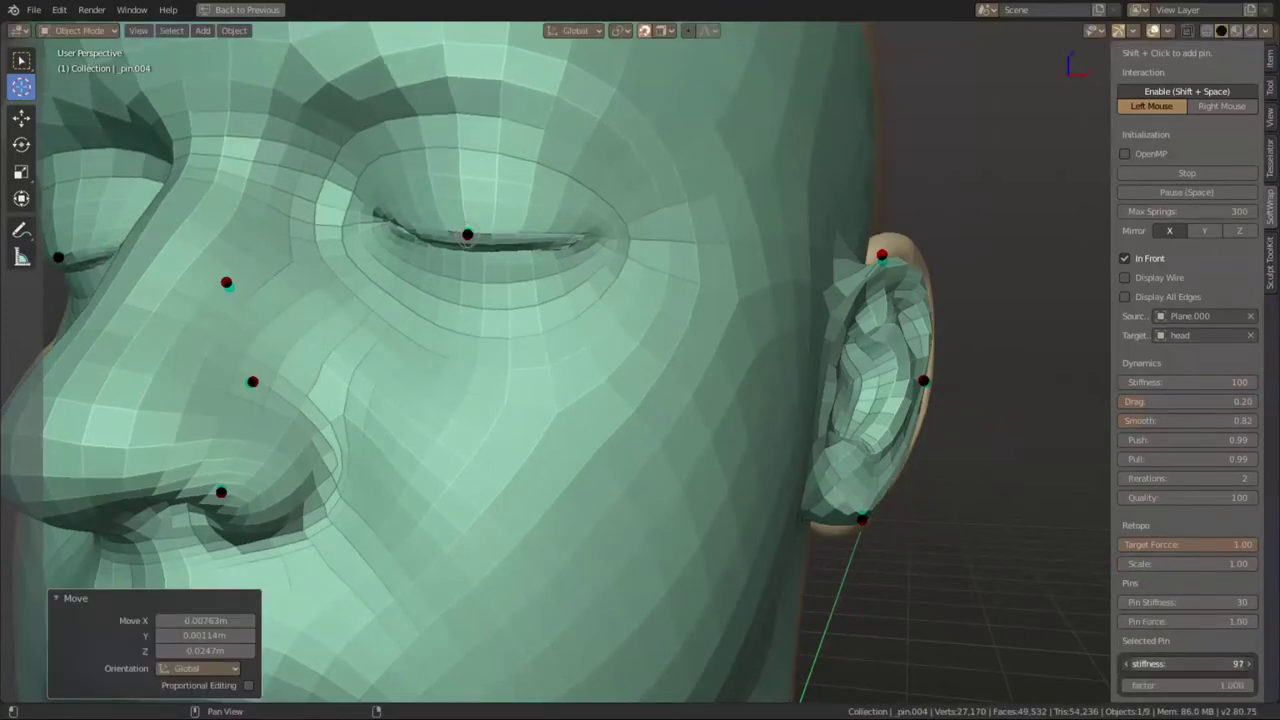
click(551, 376)
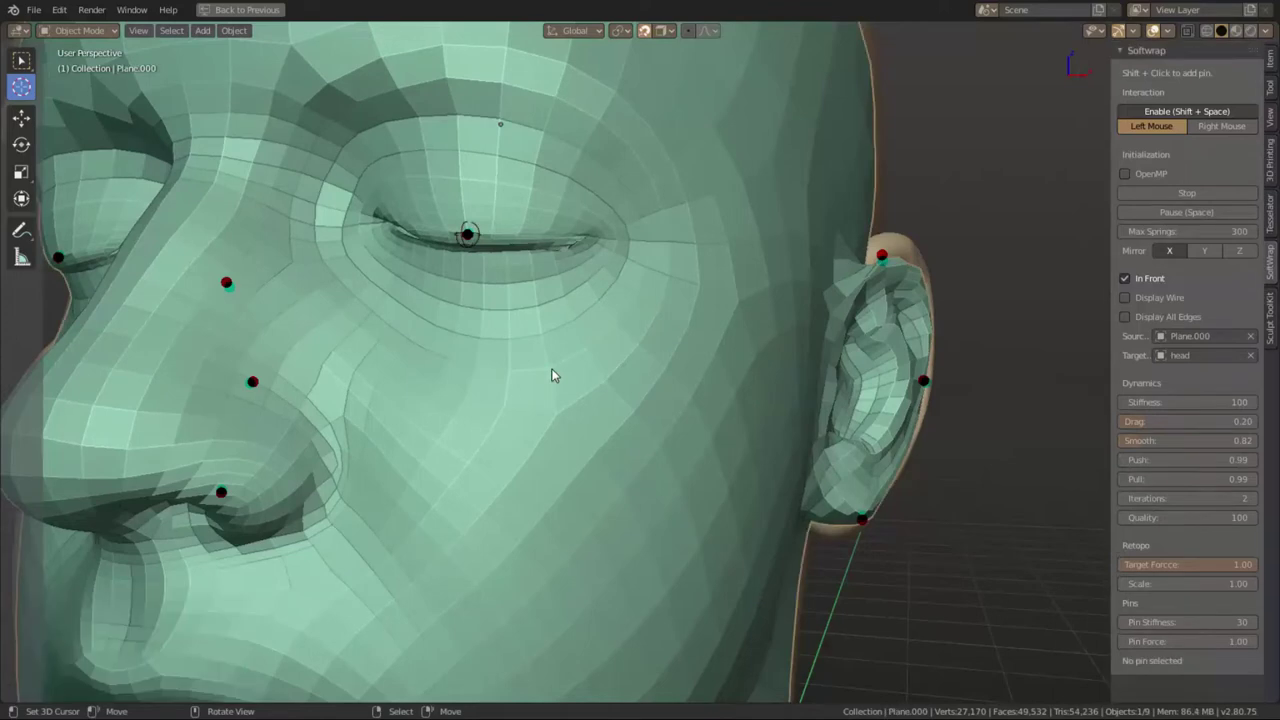
shift+click(461, 257)
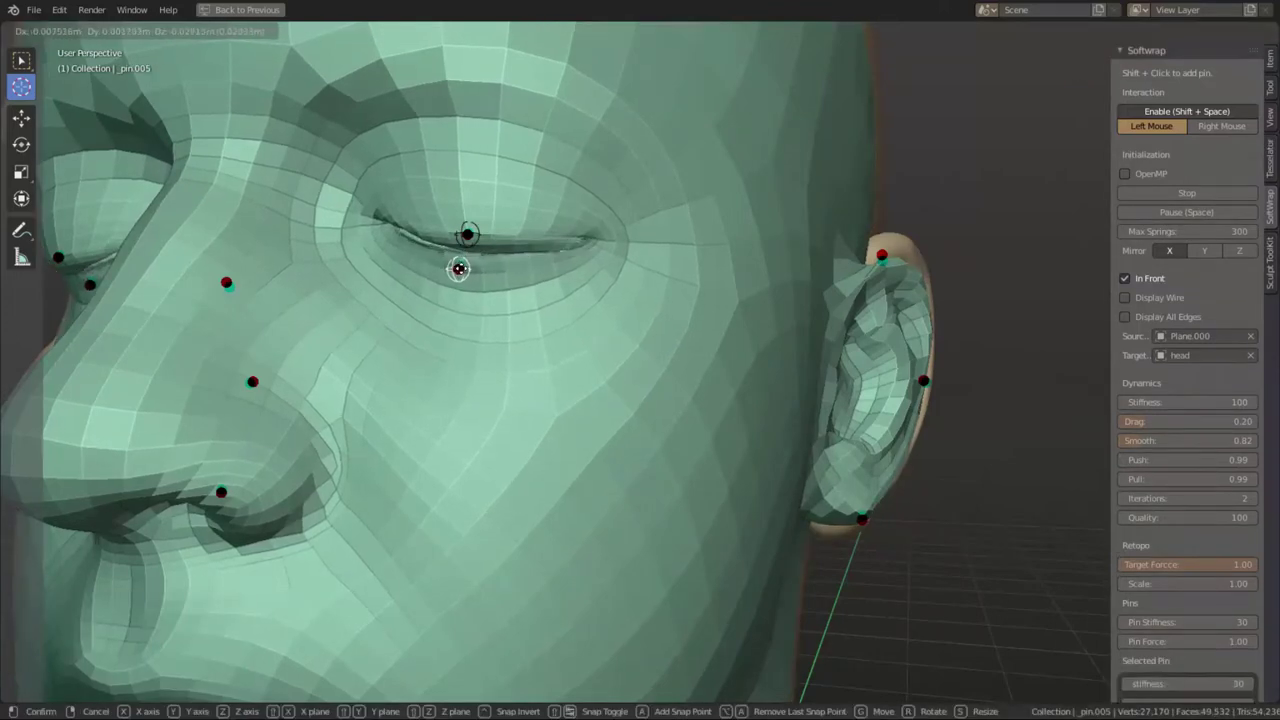
click(460, 270)
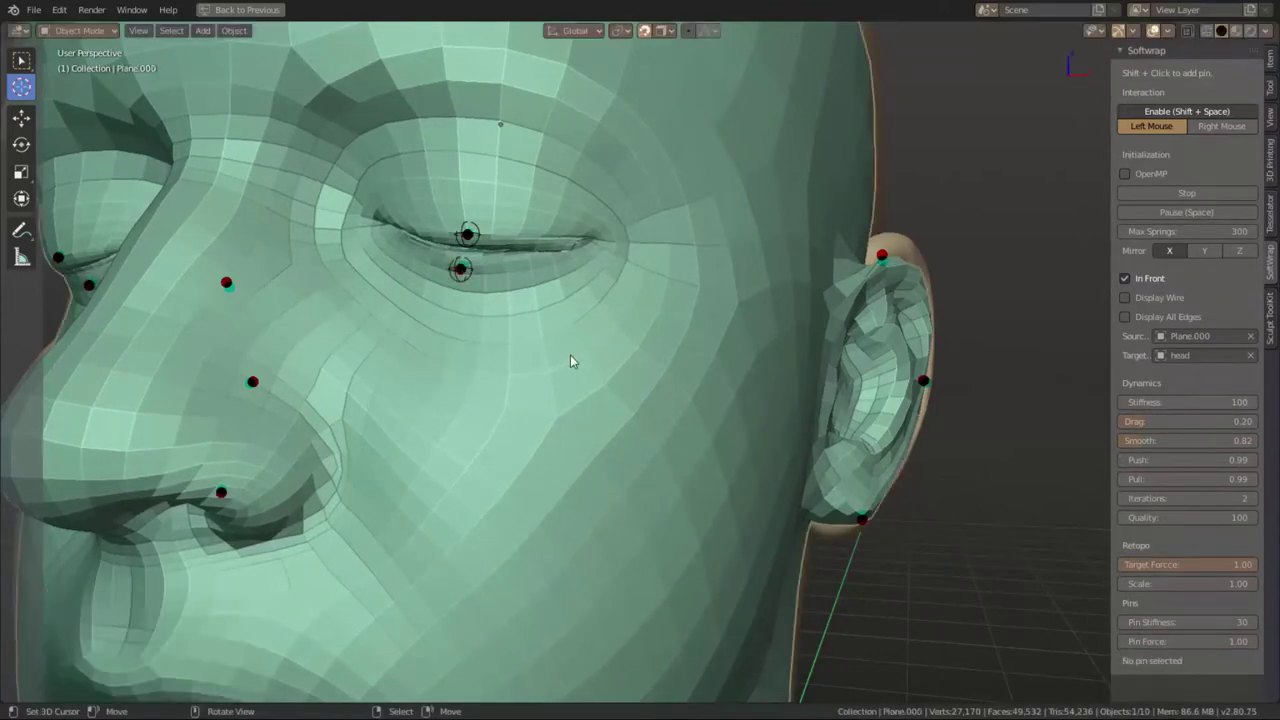
- Put the wrapped mesh in Sculpt Mode and shape its upper-lid crease
key(w)
click(668, 460)
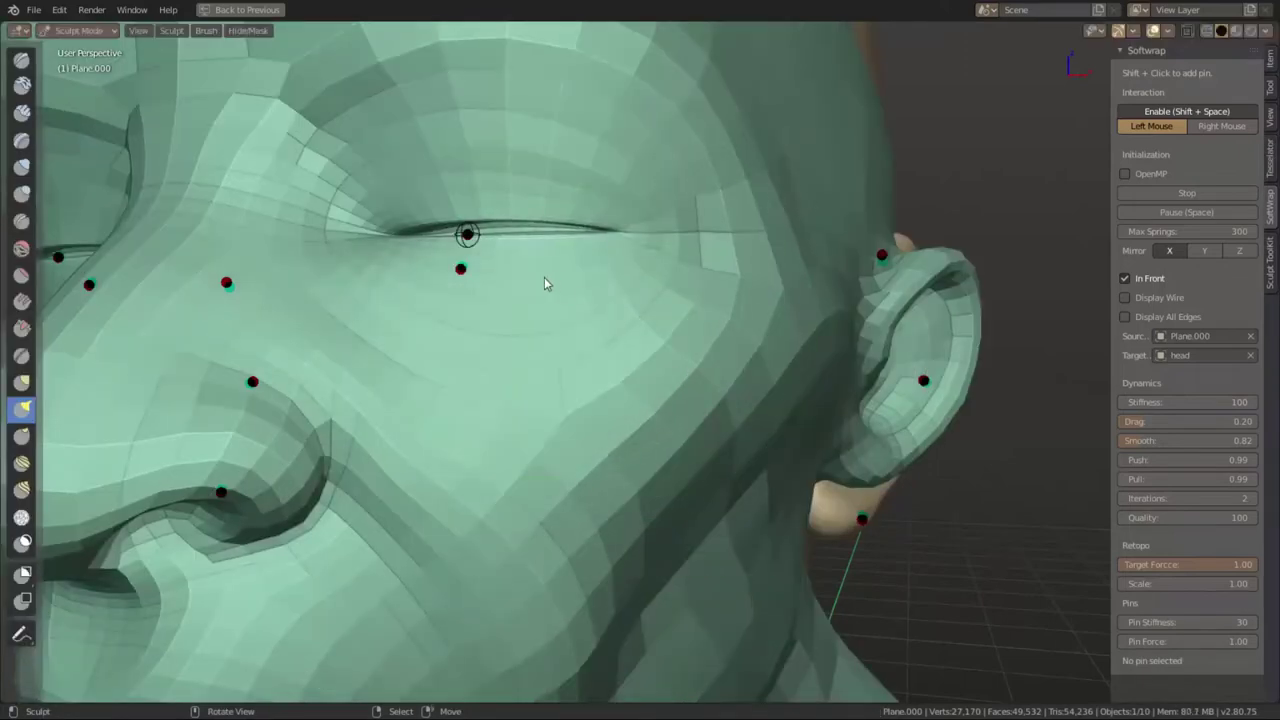
drag(486, 229, 669, 246)
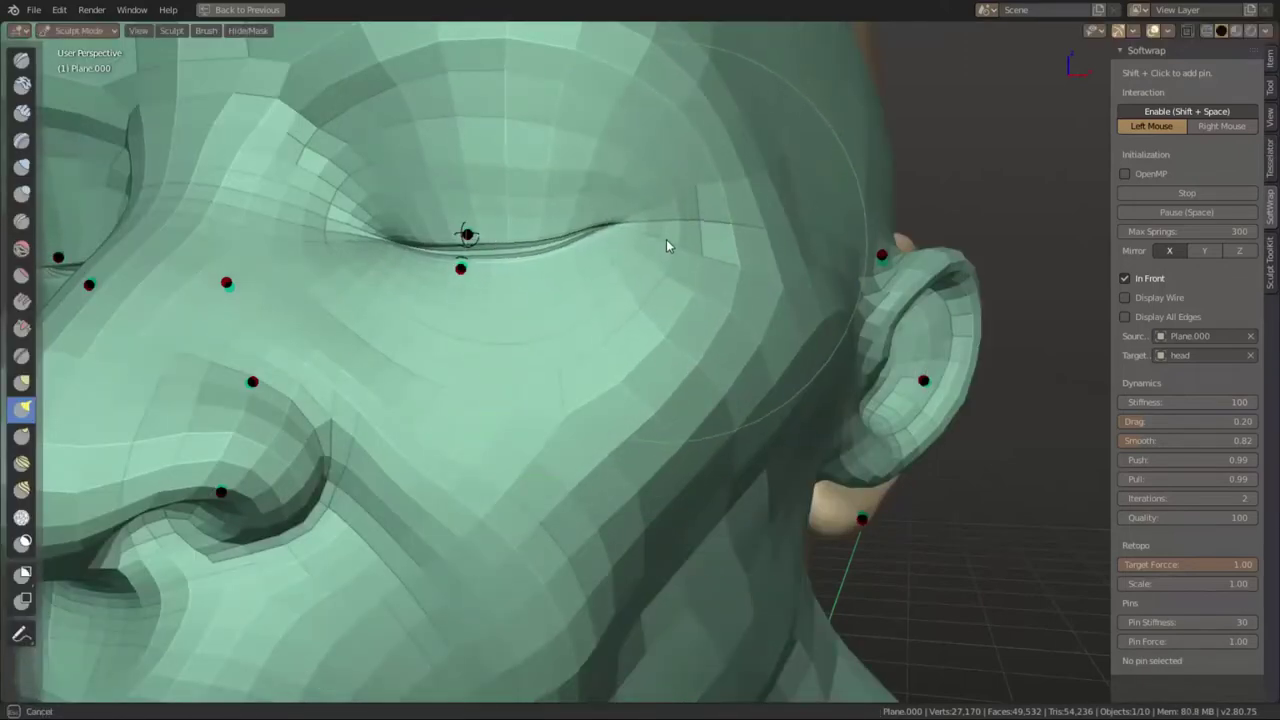
drag(335, 263, 319, 251)
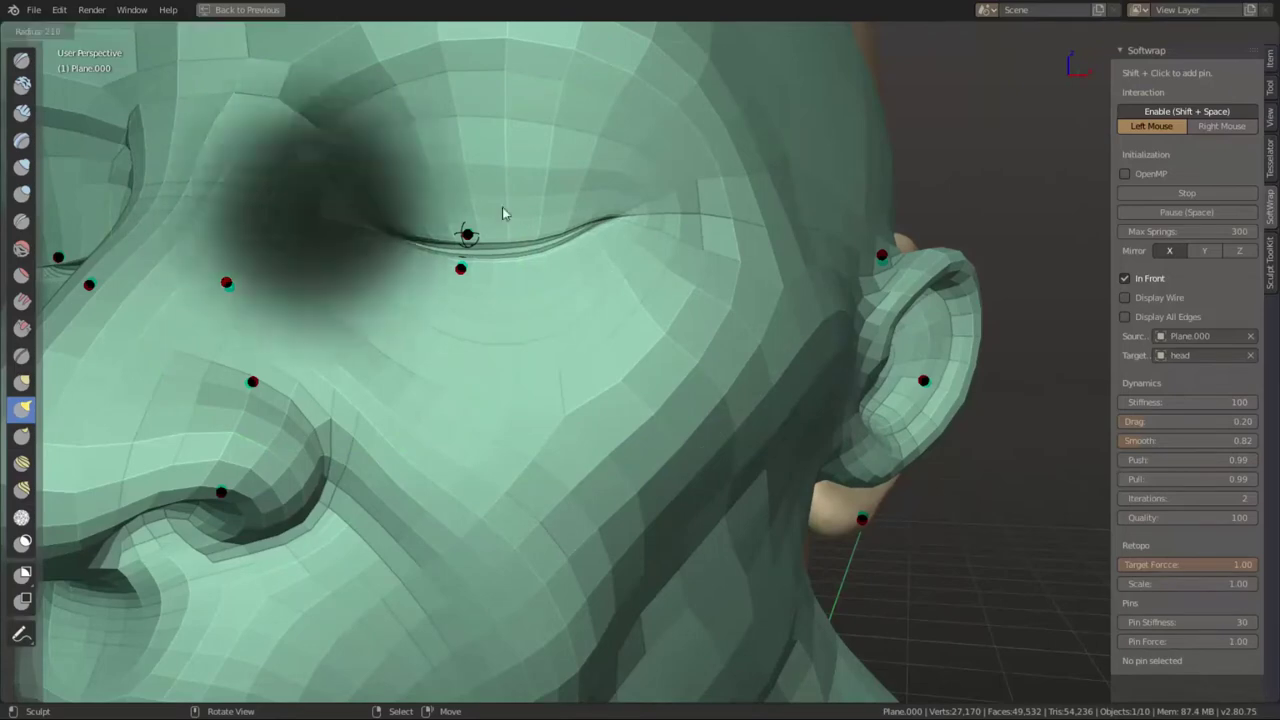
- Smooth the brow above the crease with another brush and check it in Object Mode
key(shift+c)
mouse_move(338, 157)
mouse_down()
mouse_move(555, 120)
mouse_move(615, 93)
mouse_move(331, 163)
mouse_move(587, 126)
mouse_up()
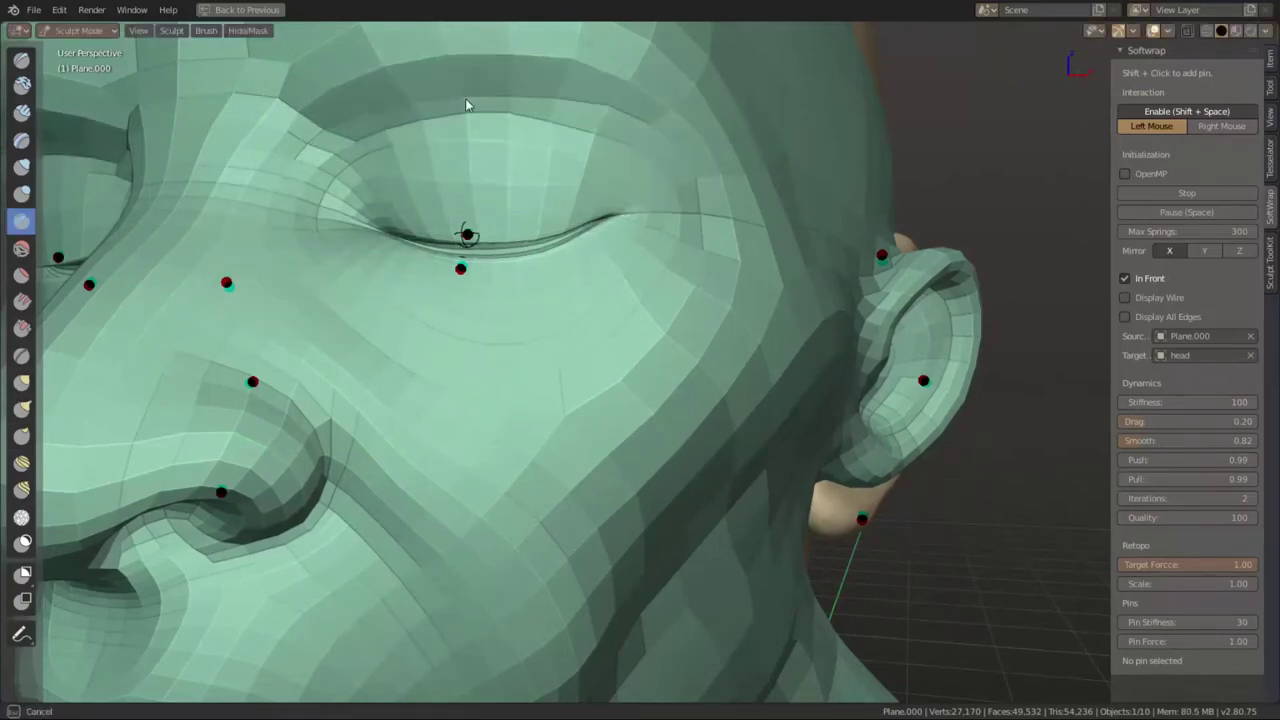
key(ctrl+Tab)
click(646, 509)
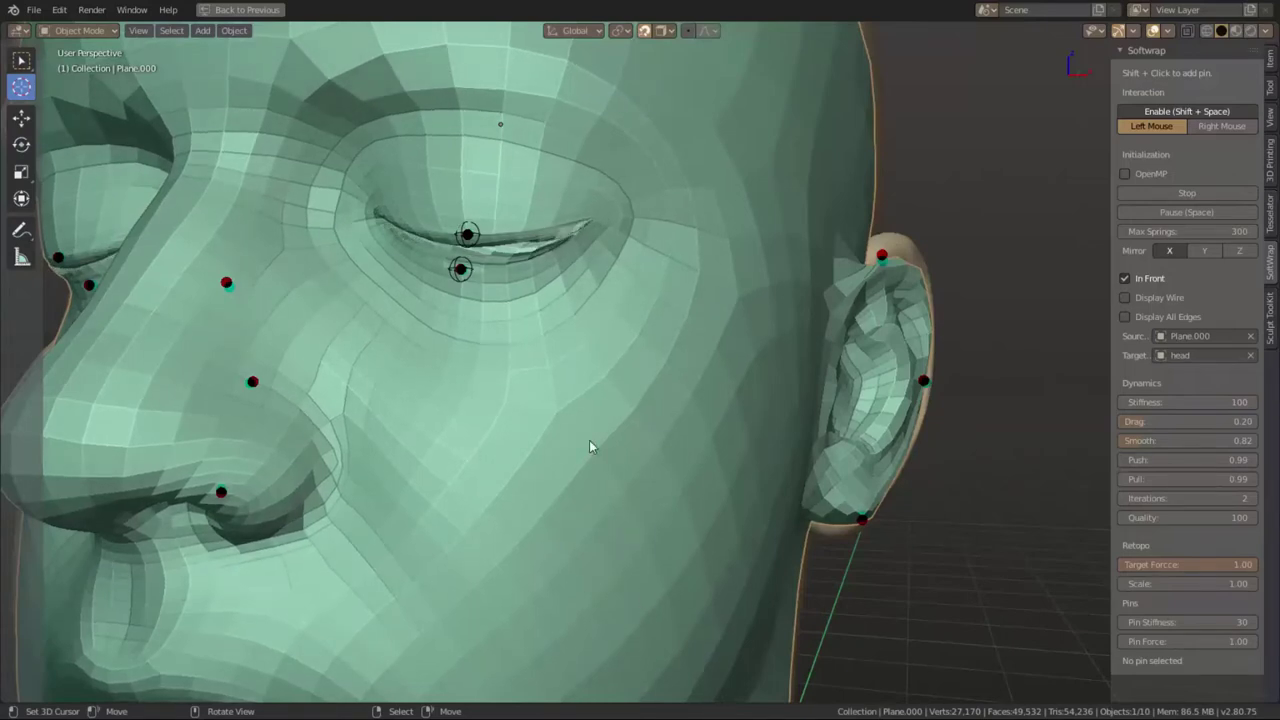
key(ctrl+Tab)
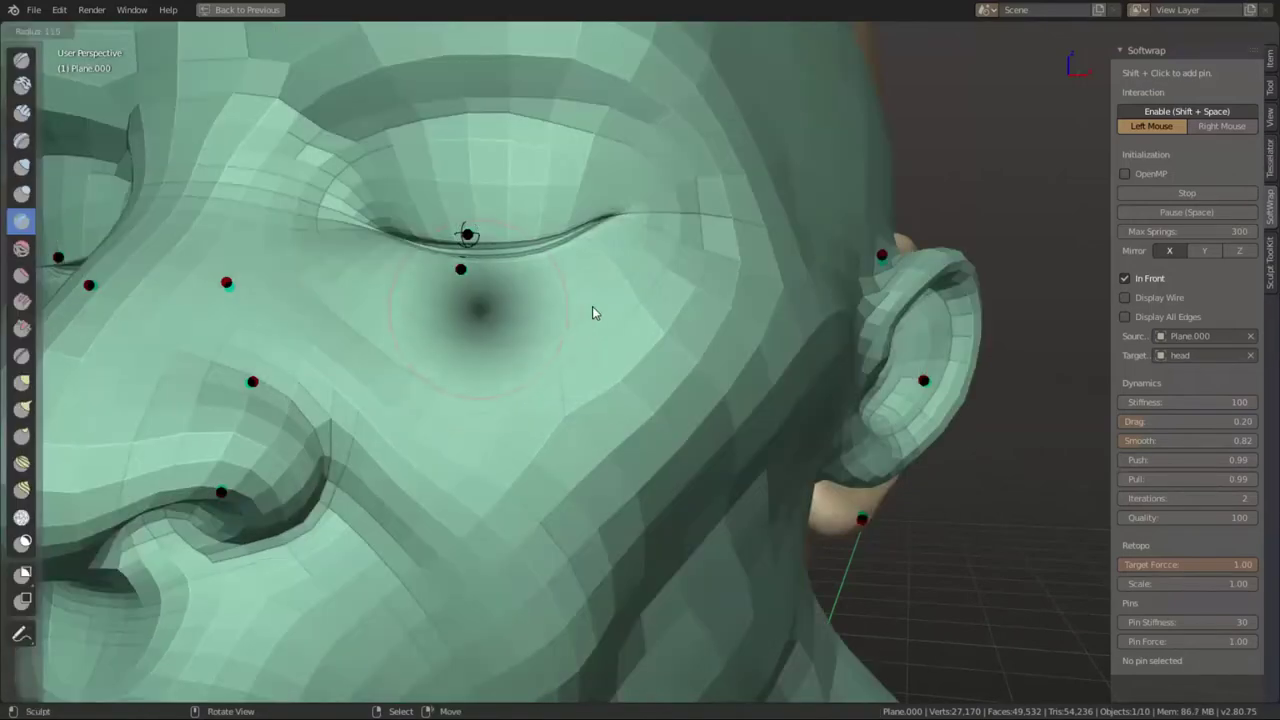
- Switch sculpt brush and toggle between Sculpt and Object Mode to compare the wrap
key(k)
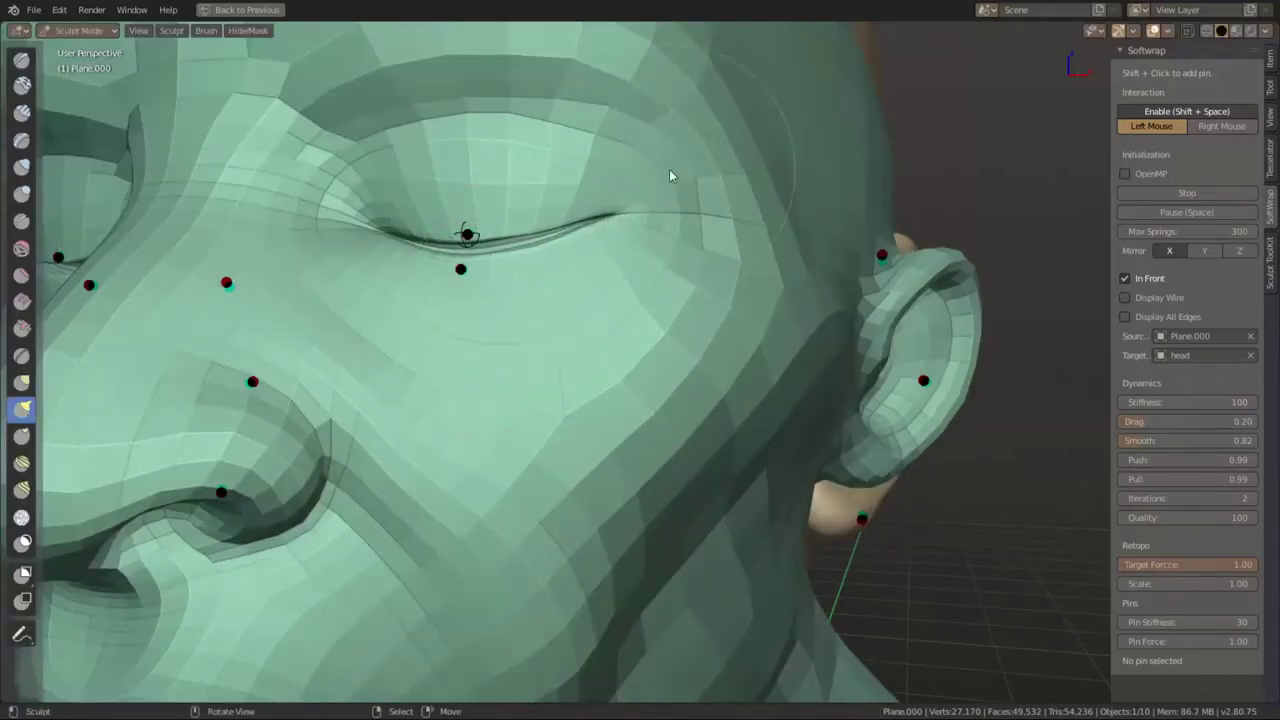
key(ctrl+Tab)
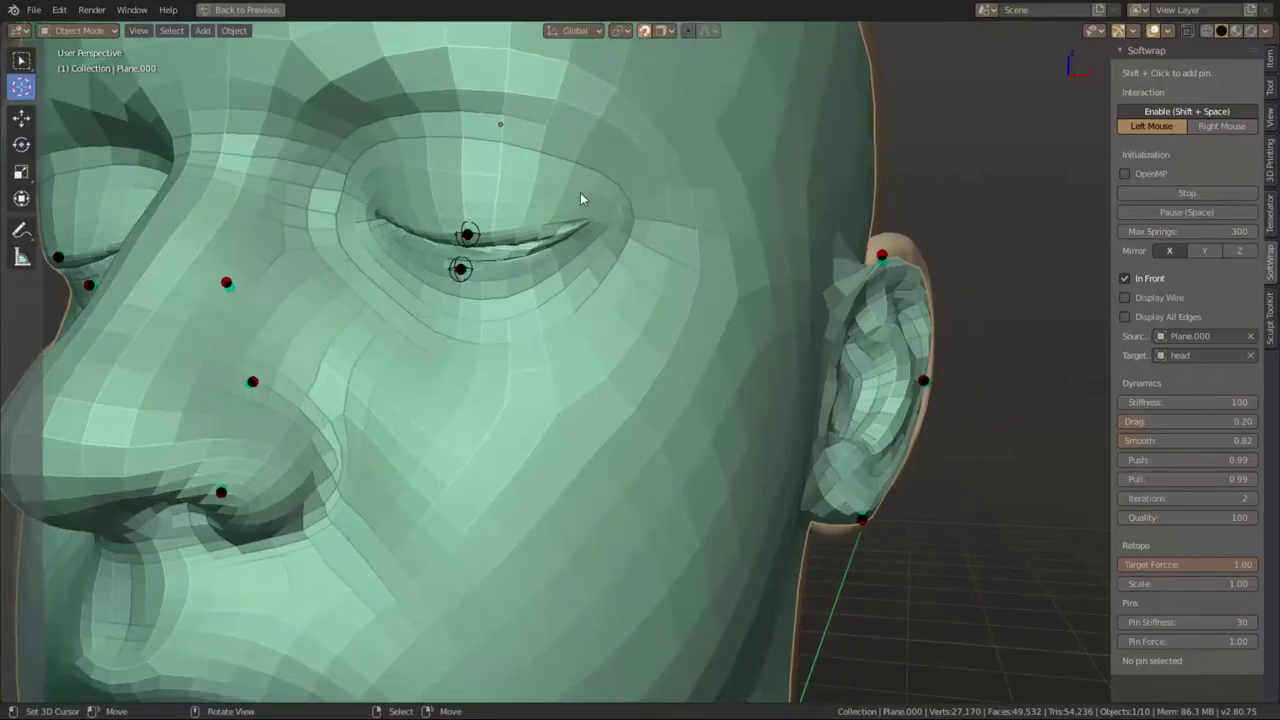
key(ctrl+Tab)
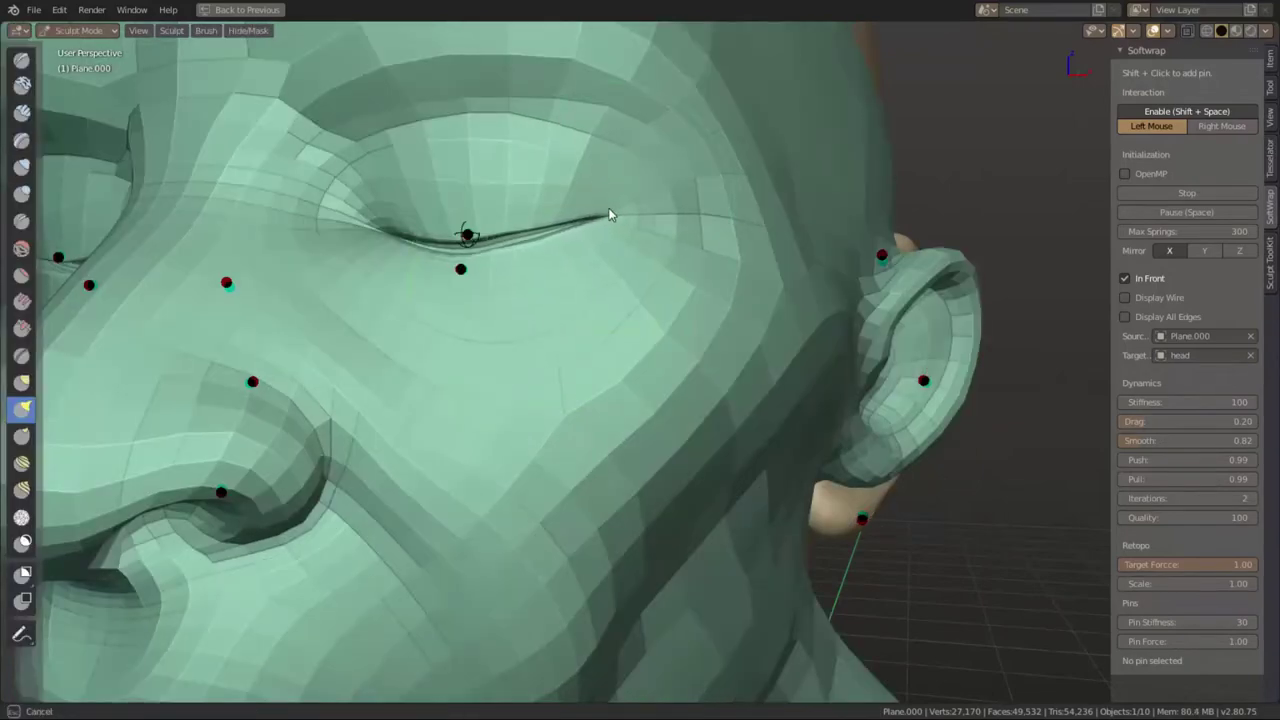
key(ctrl+Tab)
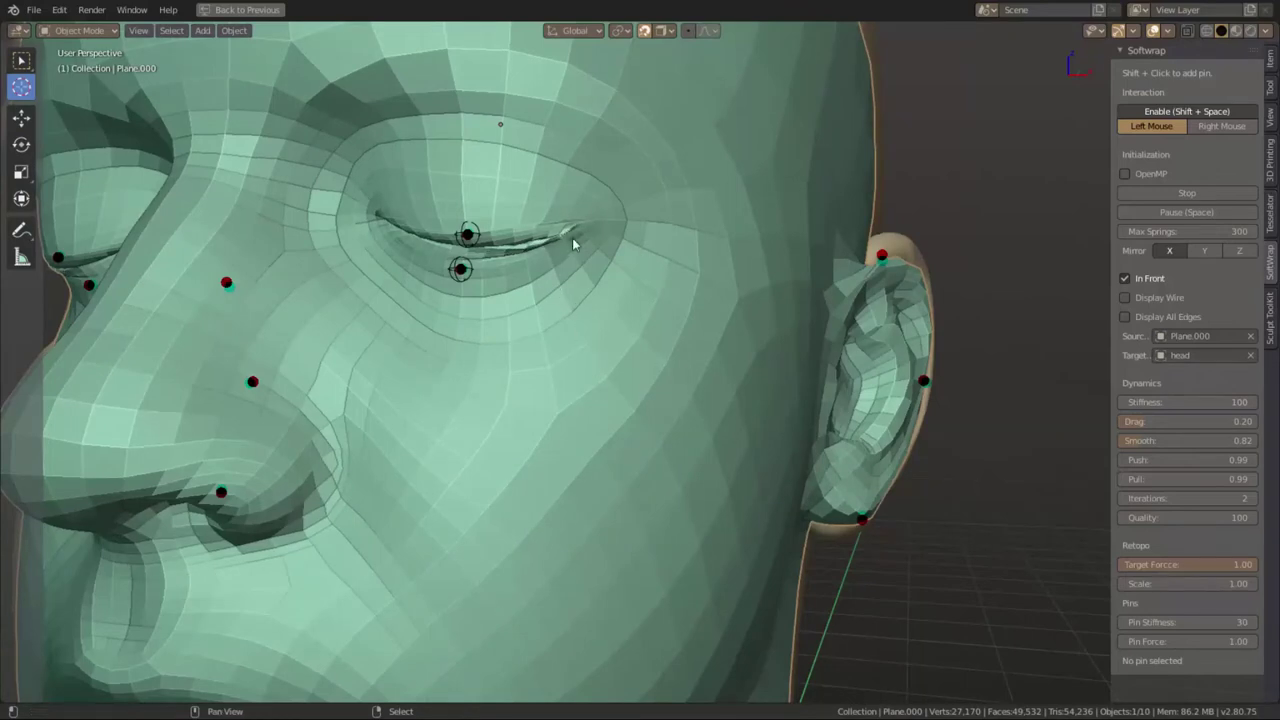
- Pin the wrapped mesh at the outer eye corner and raise its stiffness to 208
shift+click(580, 229)
click(592, 229)
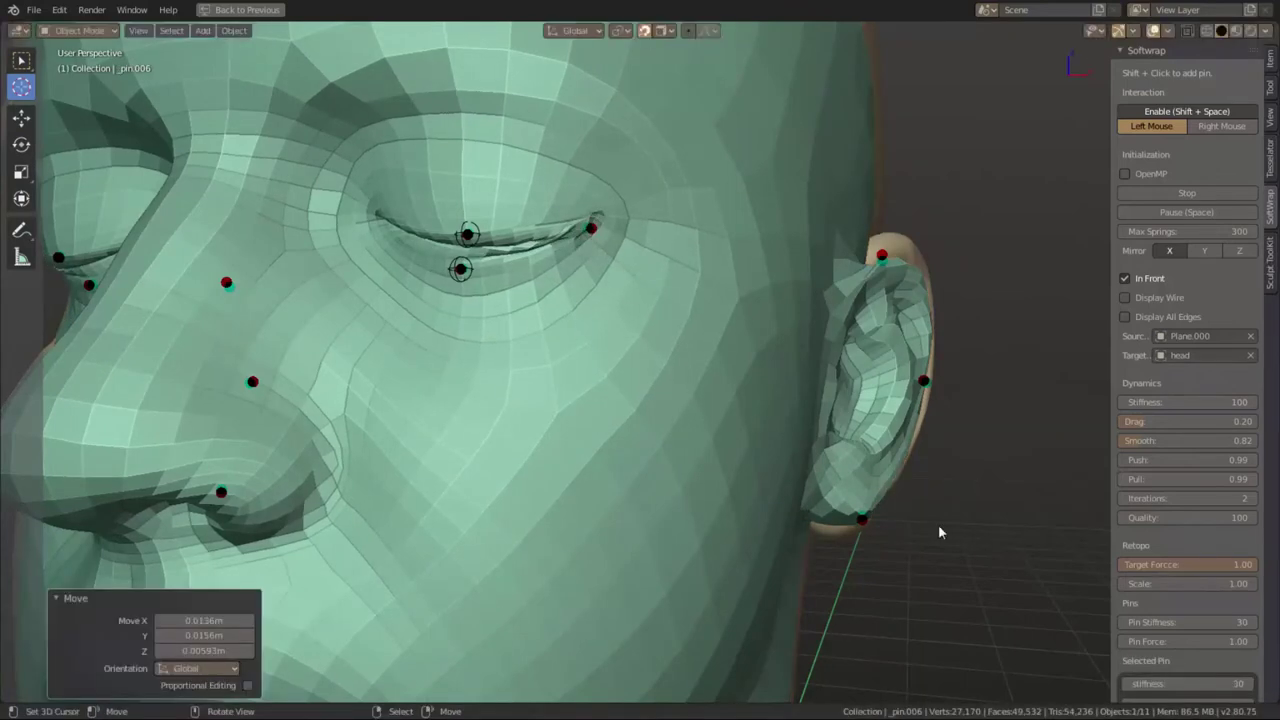
drag(1190, 683, 1245, 683)
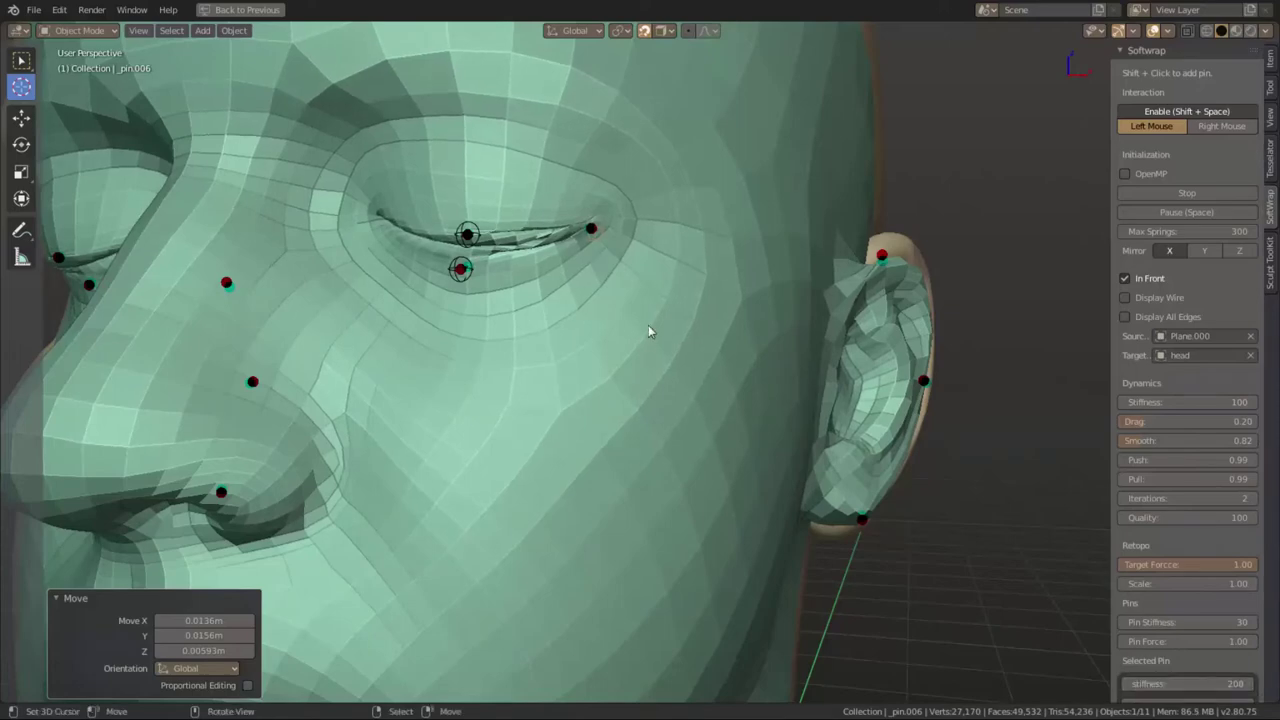
- Select the retopology mesh and sculpt a crease into its eye corner
key(KP_1)
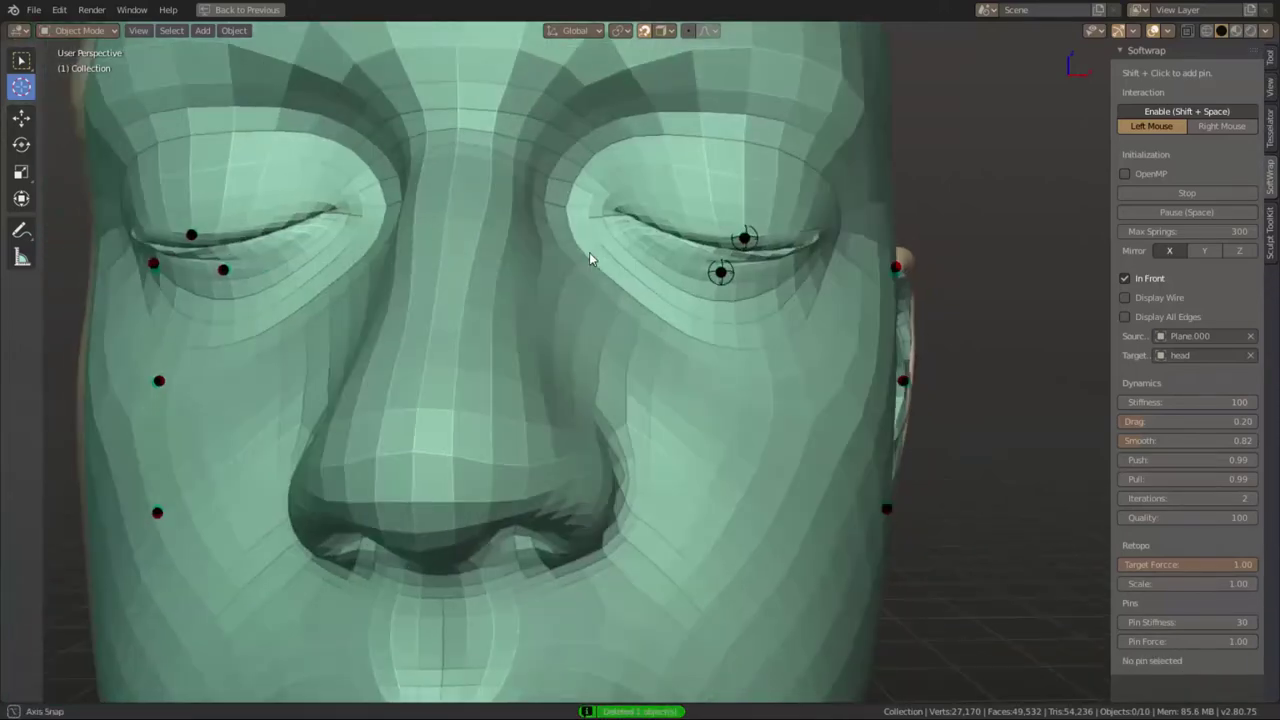
mouse_move(681, 251)
middle_down()
mouse_move(720, 368)
mouse_move(457, 186)
middle_up()
scroll(674, 331, up, 3)
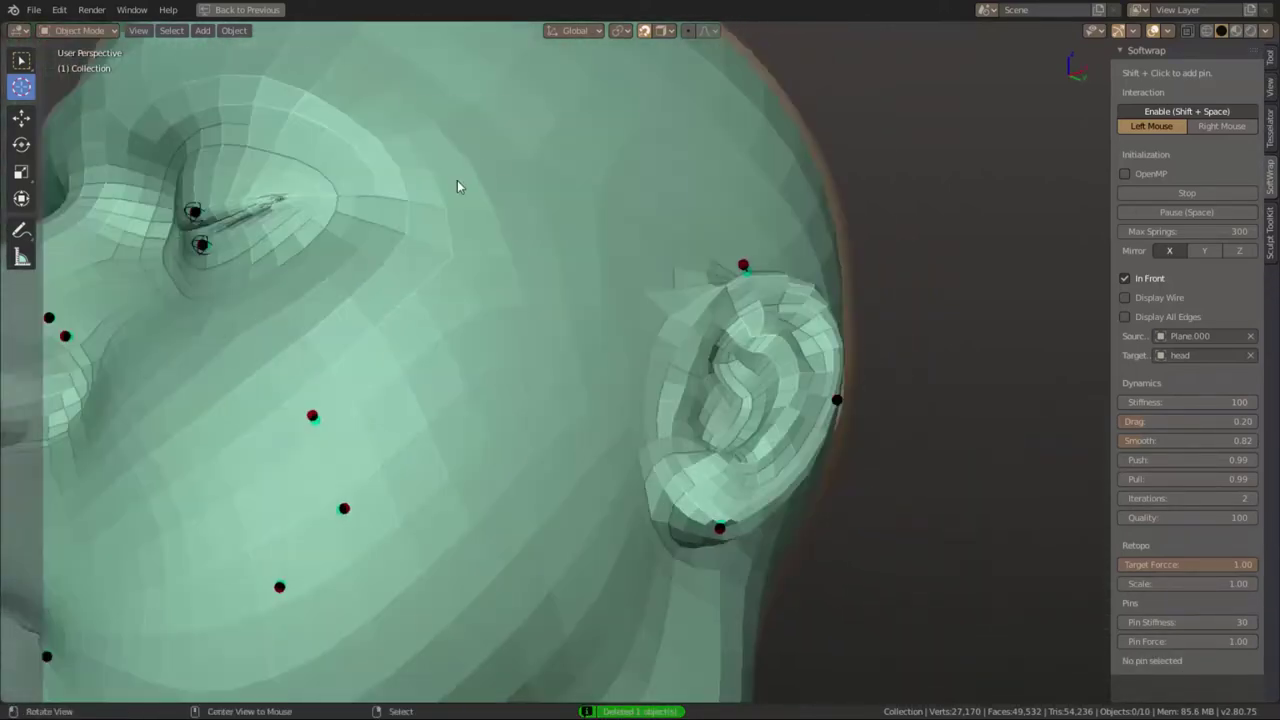
middle_drag(329, 223, 394, 166)
click(384, 363)
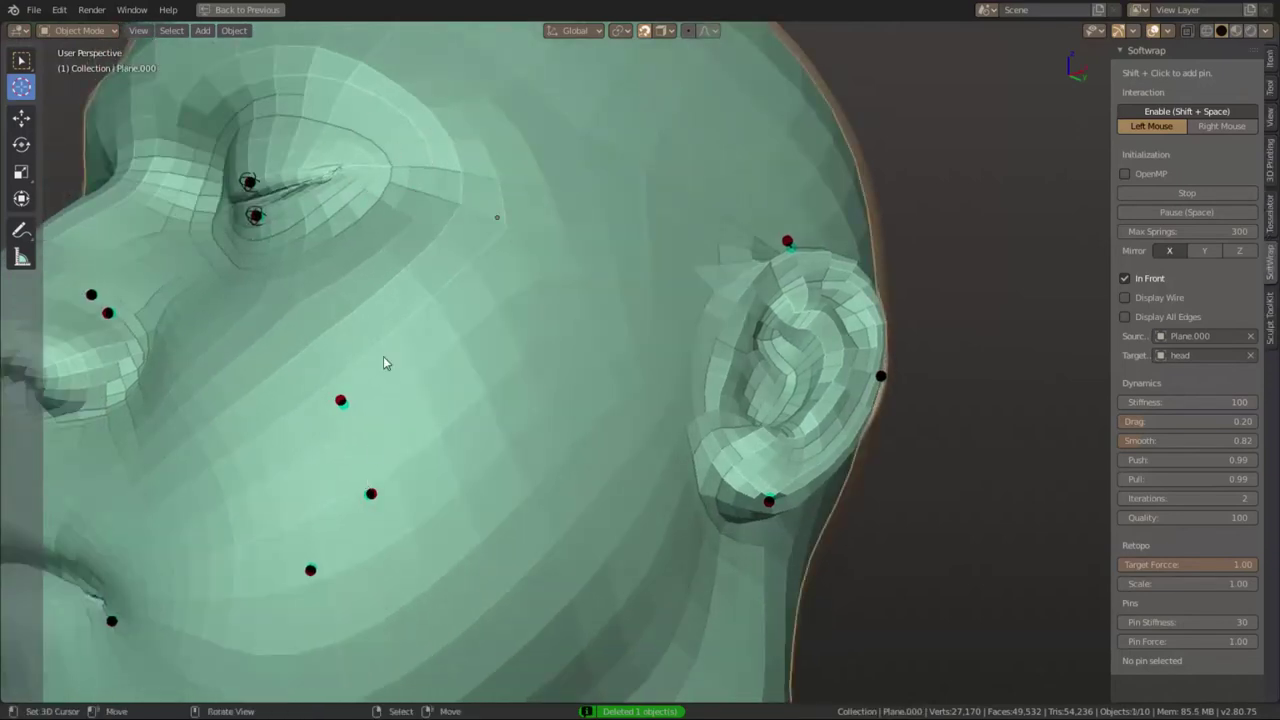
key(ctrl+Tab)
mouse_move(480, 253)
middle_down()
mouse_move(417, 277)
mouse_move(429, 291)
middle_up()
mouse_move(429, 291)
mouse_down()
mouse_move(329, 286)
mouse_move(440, 258)
mouse_up()
middle_drag(443, 254, 360, 346)
scroll(571, 290, up, 3)
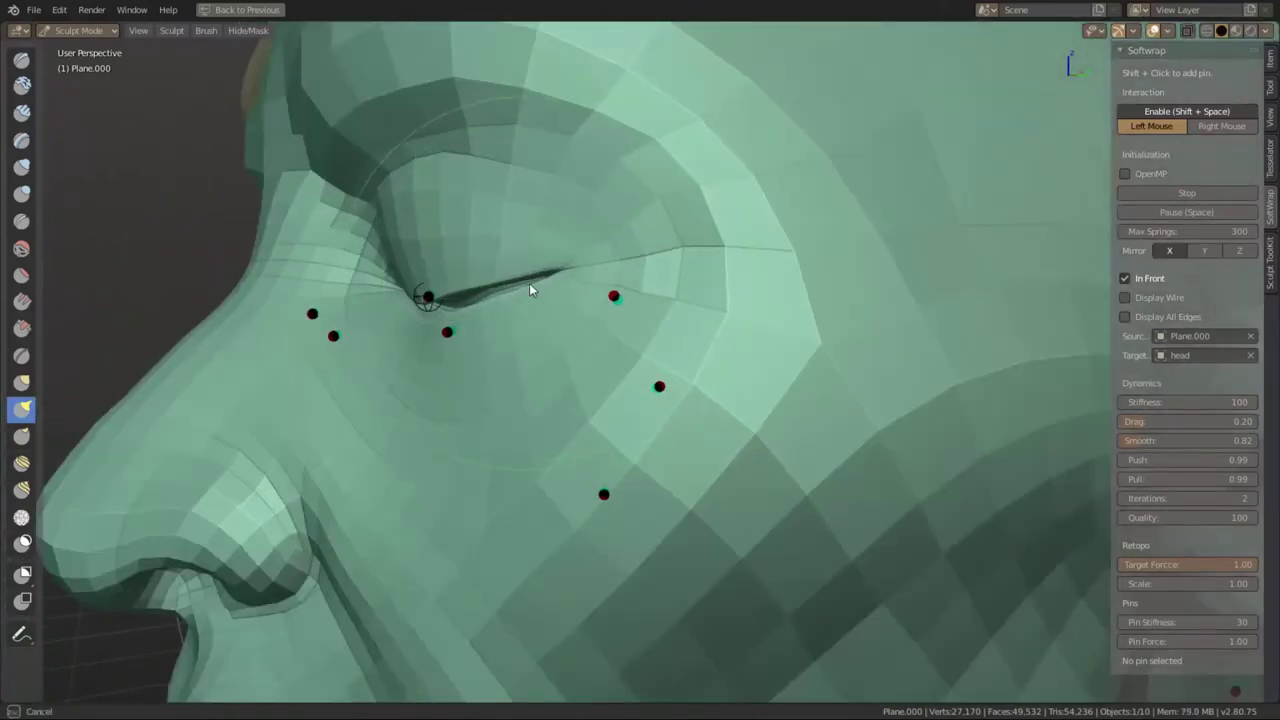
- Add and position a stiffness-4 pin at the inner eye corner, then deselect it
key(shift+space)
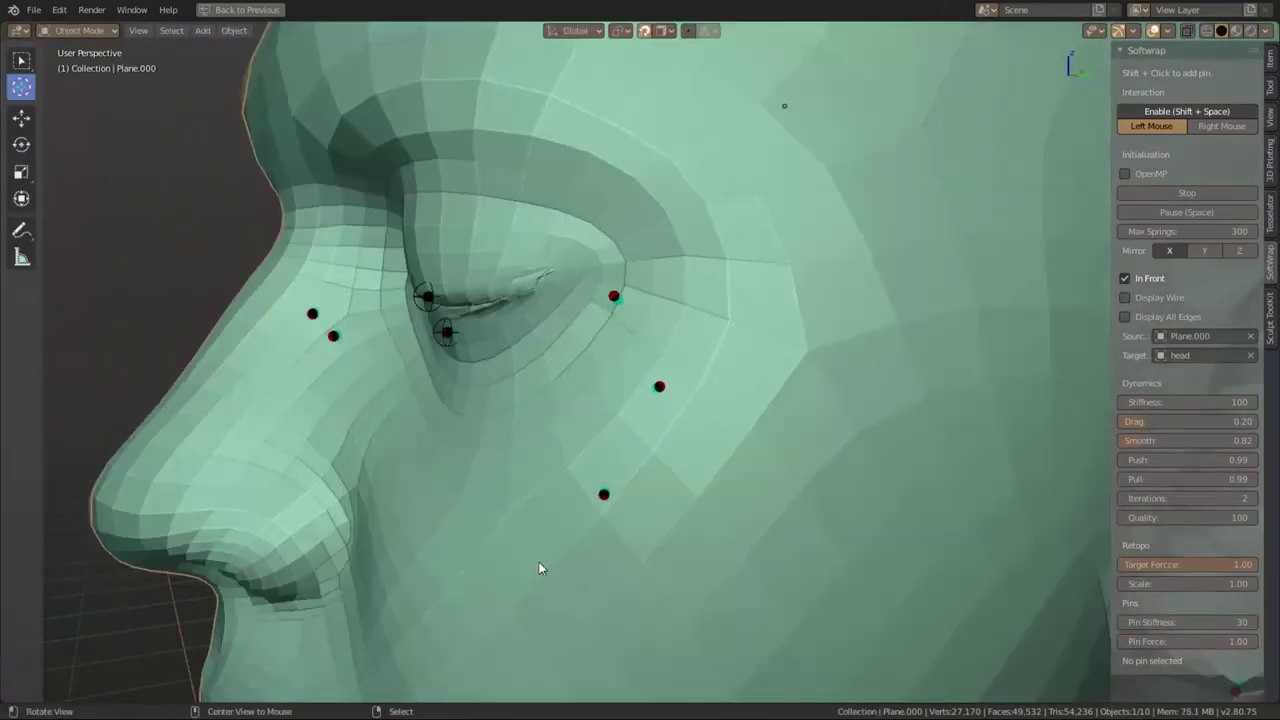
shift+click(520, 291)
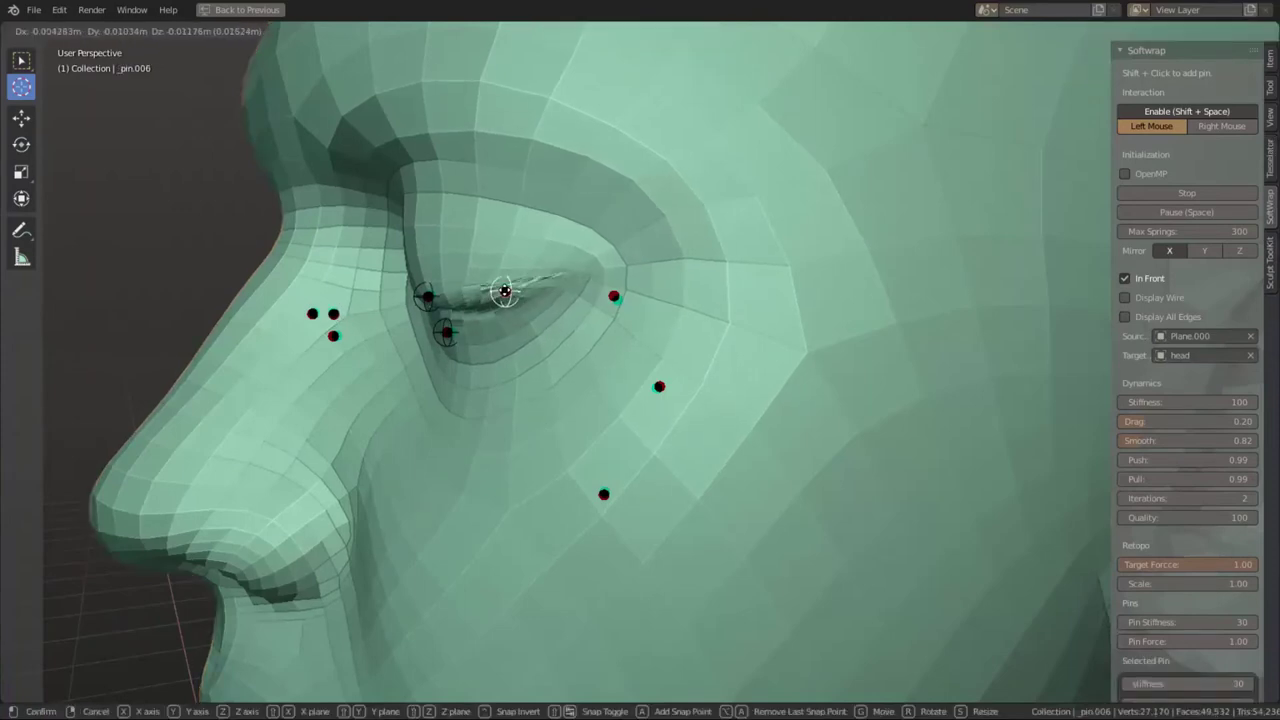
click(505, 291)
scroll(1068, 608, down, 2)
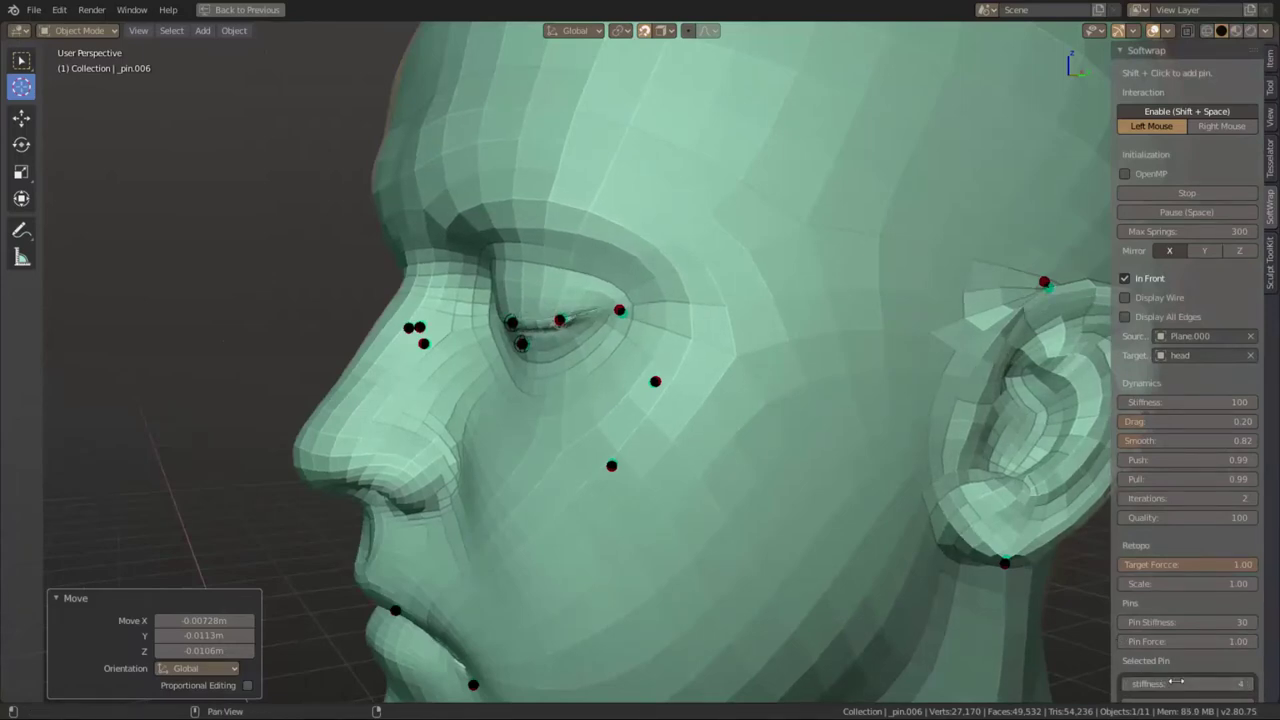
middle_drag(613, 416, 670, 420)
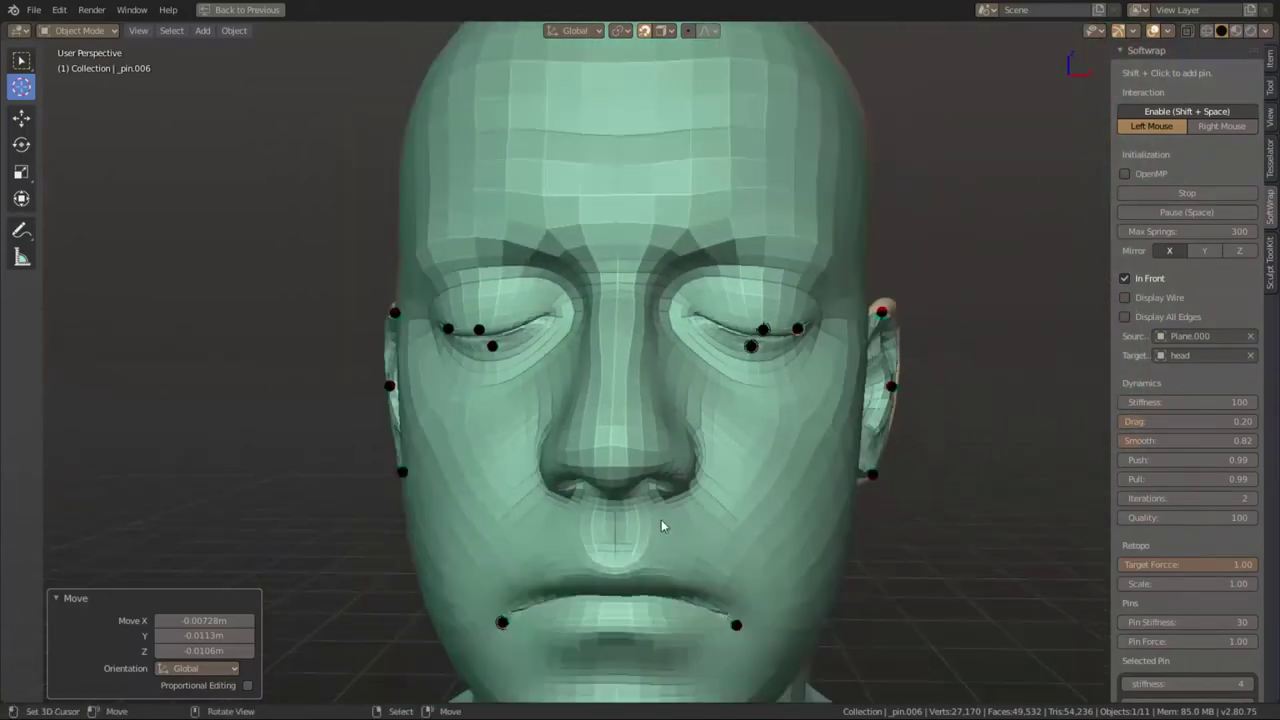
mouse_move(661, 525)
middle_down()
mouse_move(468, 272)
mouse_move(486, 280)
middle_up()
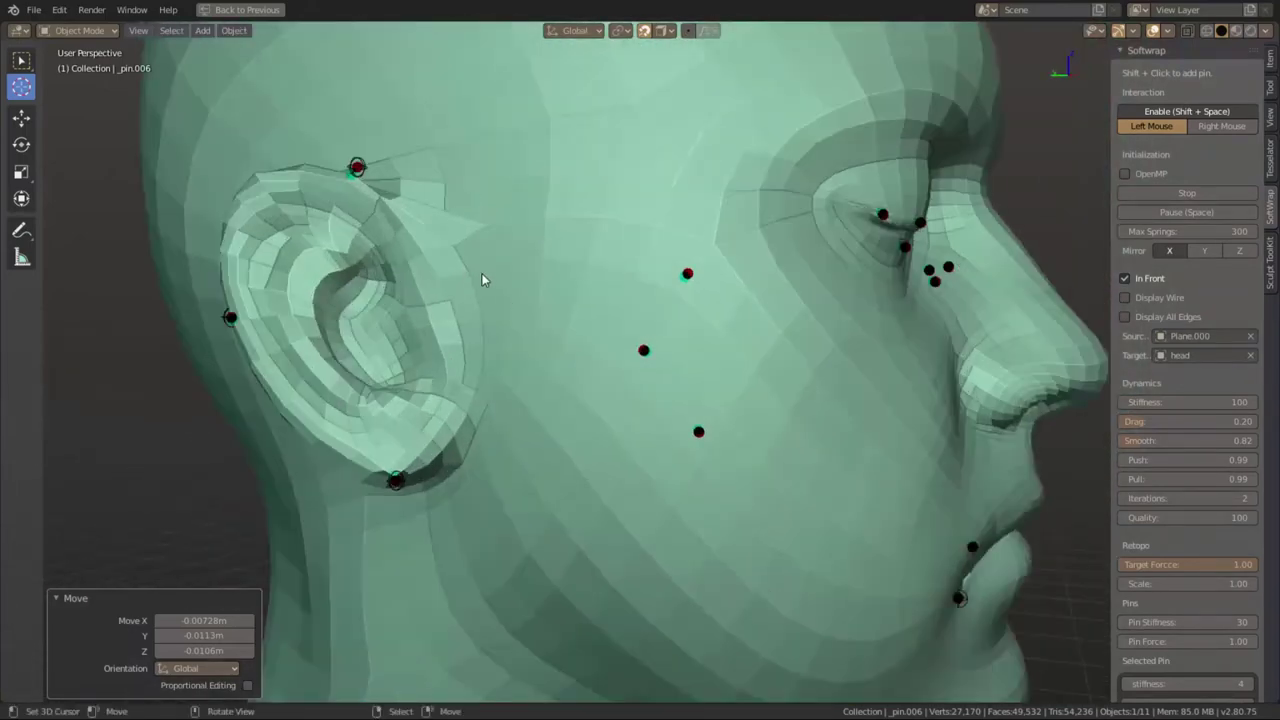
click(500, 292)
scroll(508, 310, down, 2)
scroll(512, 316, down, 2)
scroll(509, 311, up, 2)
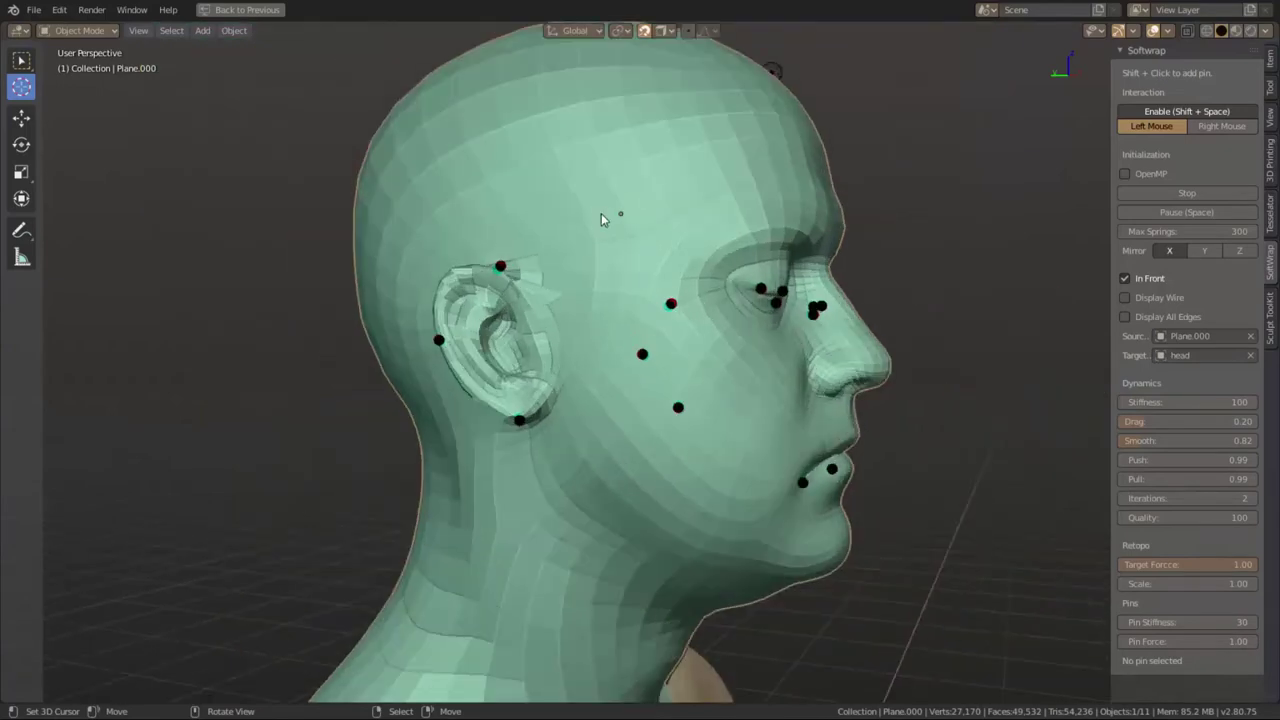
- Snake Hook the mesh into the sculpted ear shape and resize the brush
key(ctrl+Tab)
key(f)
click(410, 295)
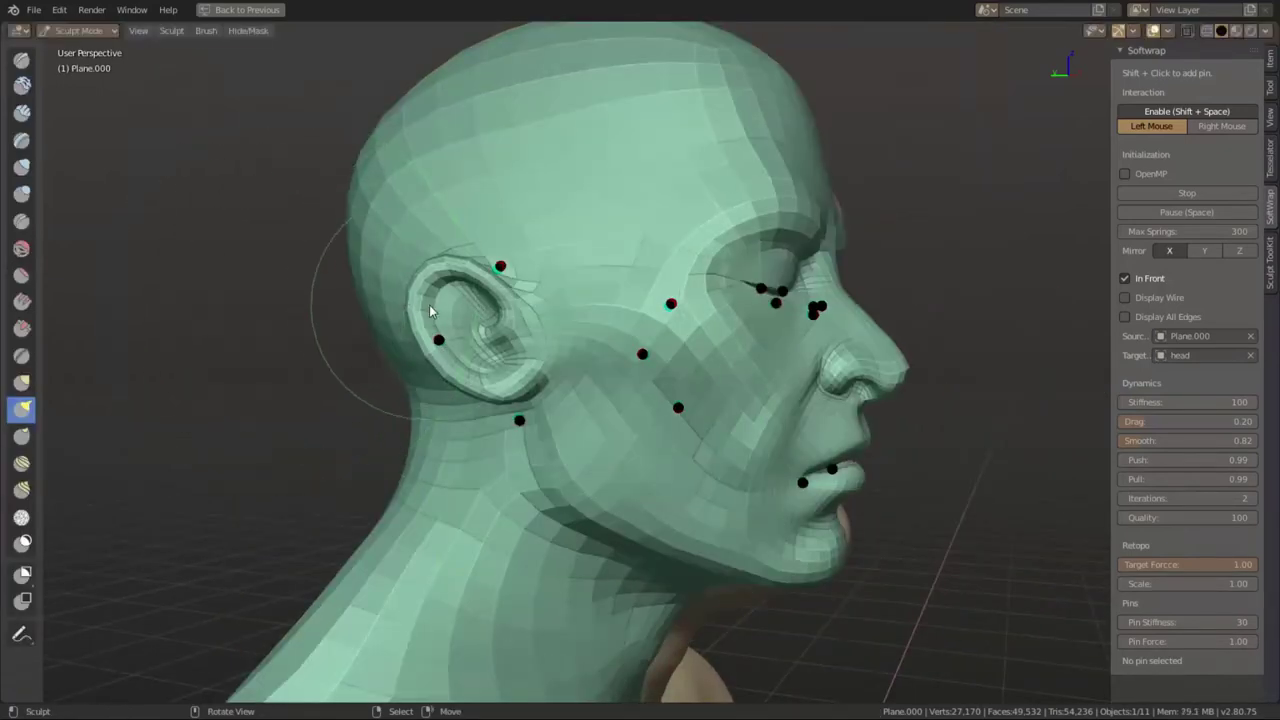
drag(465, 292, 452, 321)
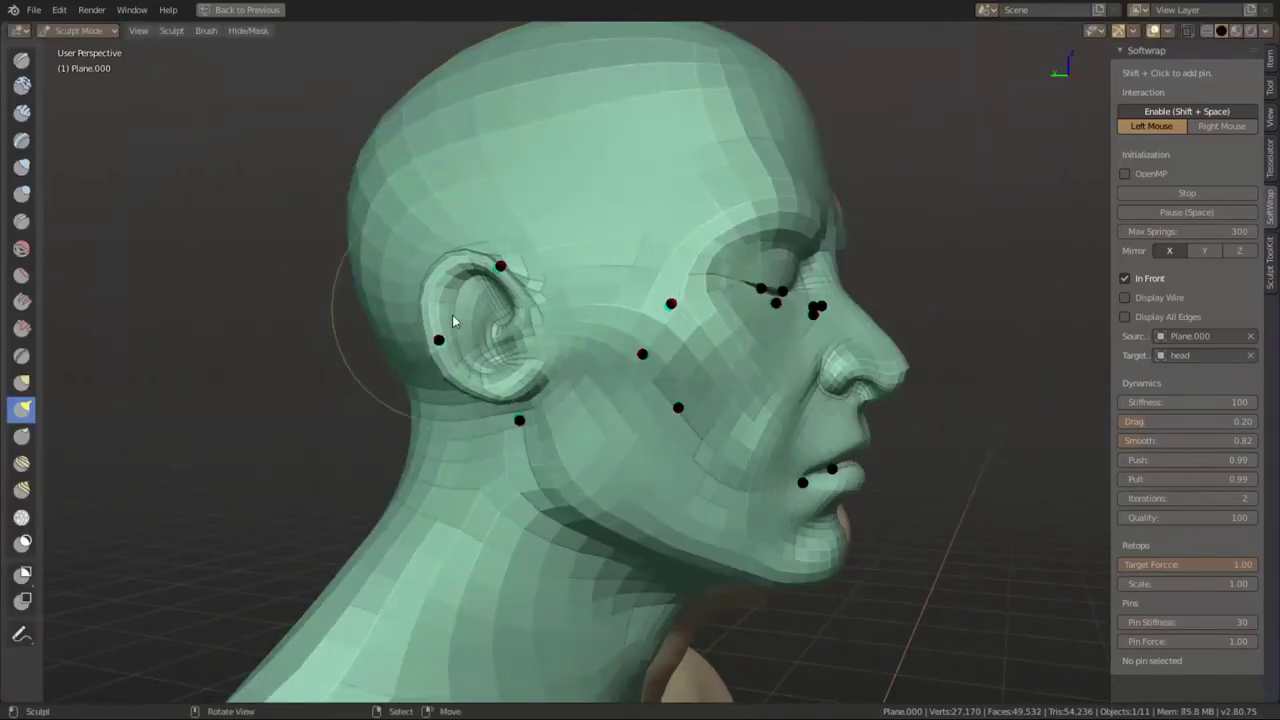
drag(510, 390, 524, 418)
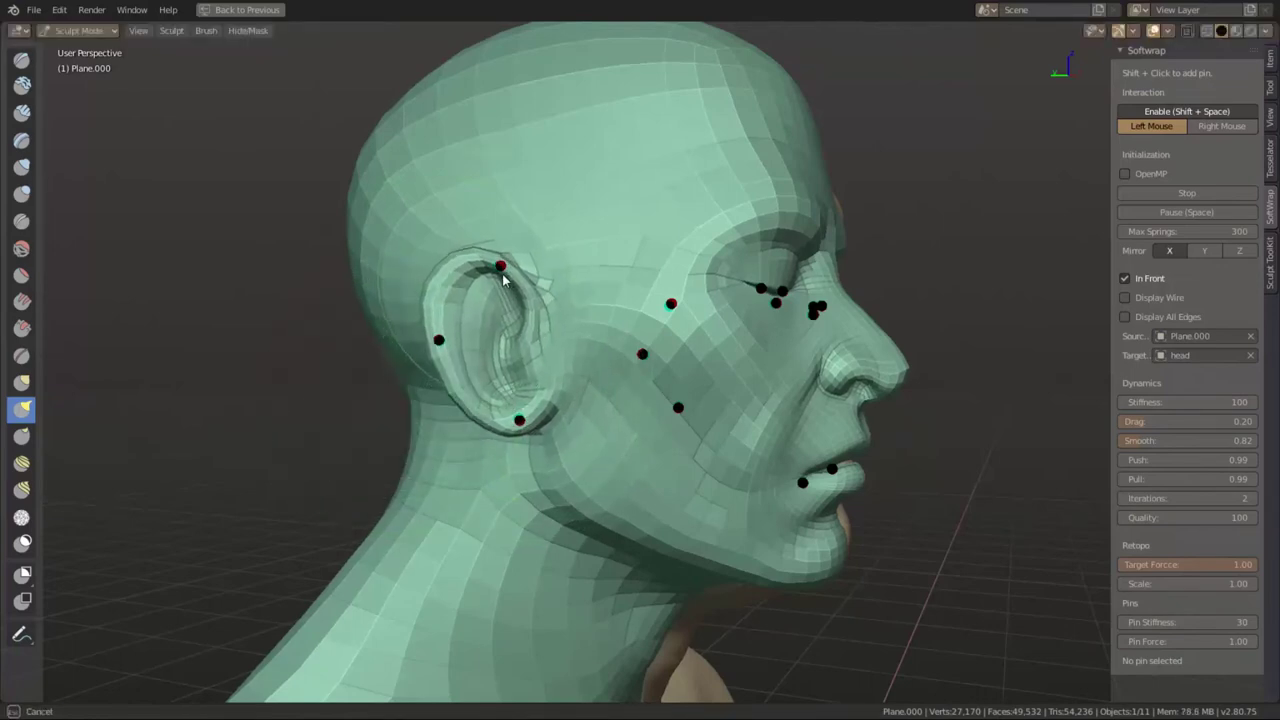
key(f)
click(436, 317)
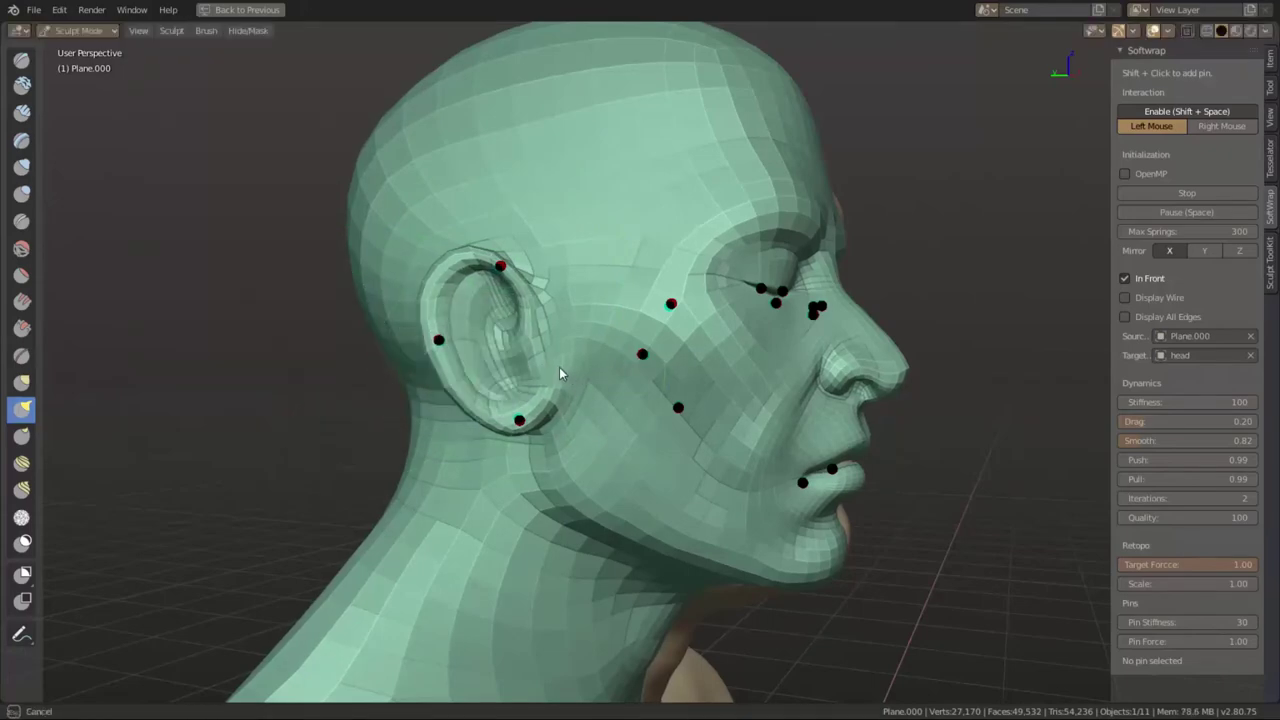
- Reshape the mesh behind the ear, checking it from the side and rear
middle_drag(560, 373, 559, 432)
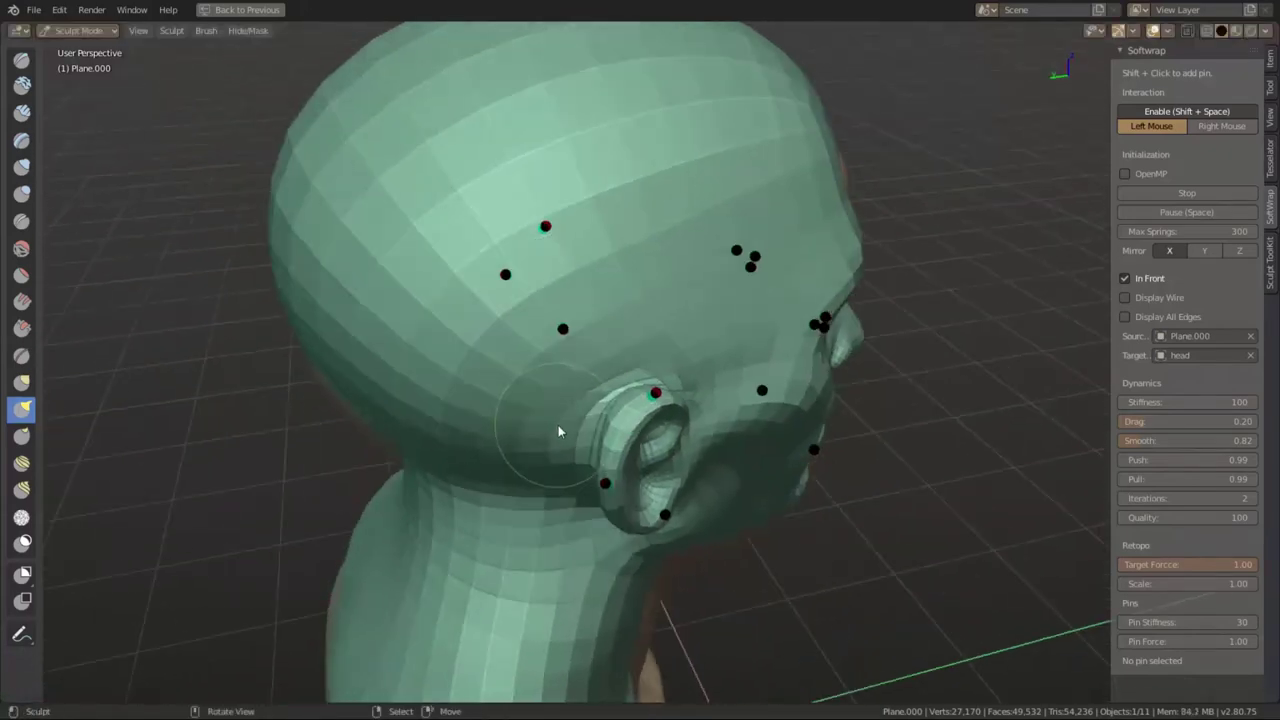
drag(559, 432, 566, 448)
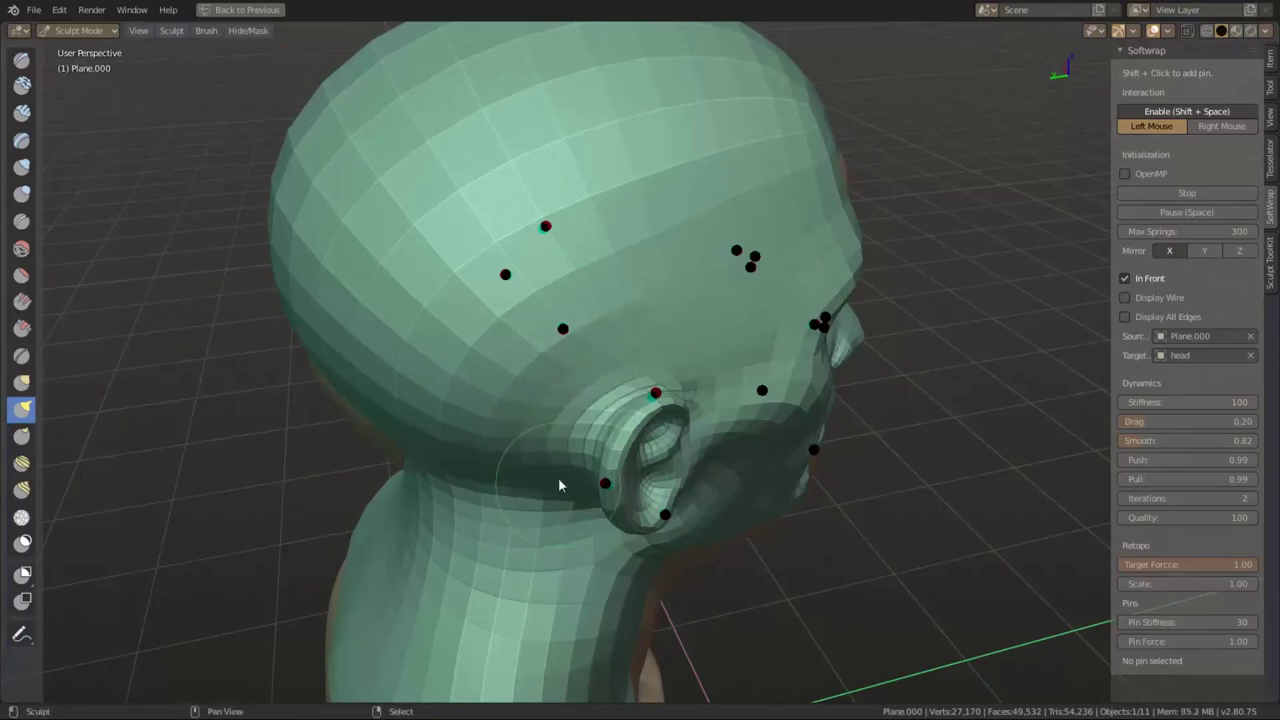
middle_drag(578, 480, 652, 338)
key(ctrl+Tab)
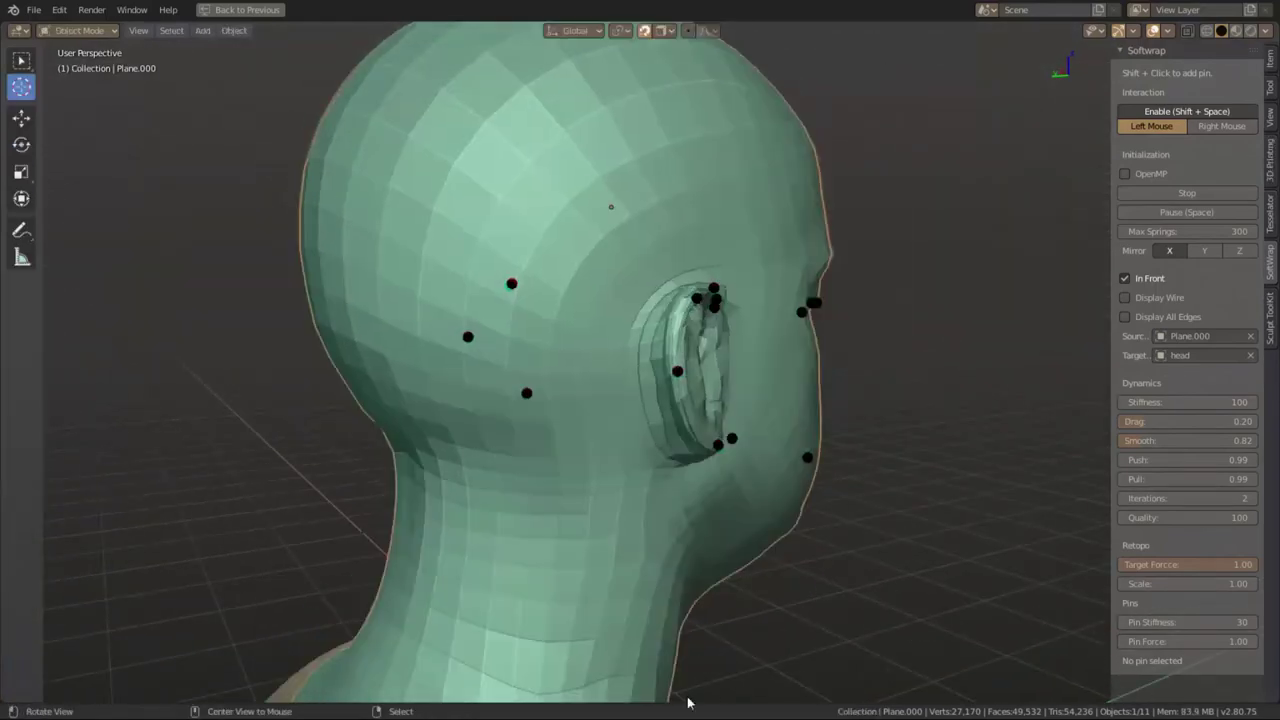
middle_drag(700, 657, 705, 623)
key(ctrl+Tab)
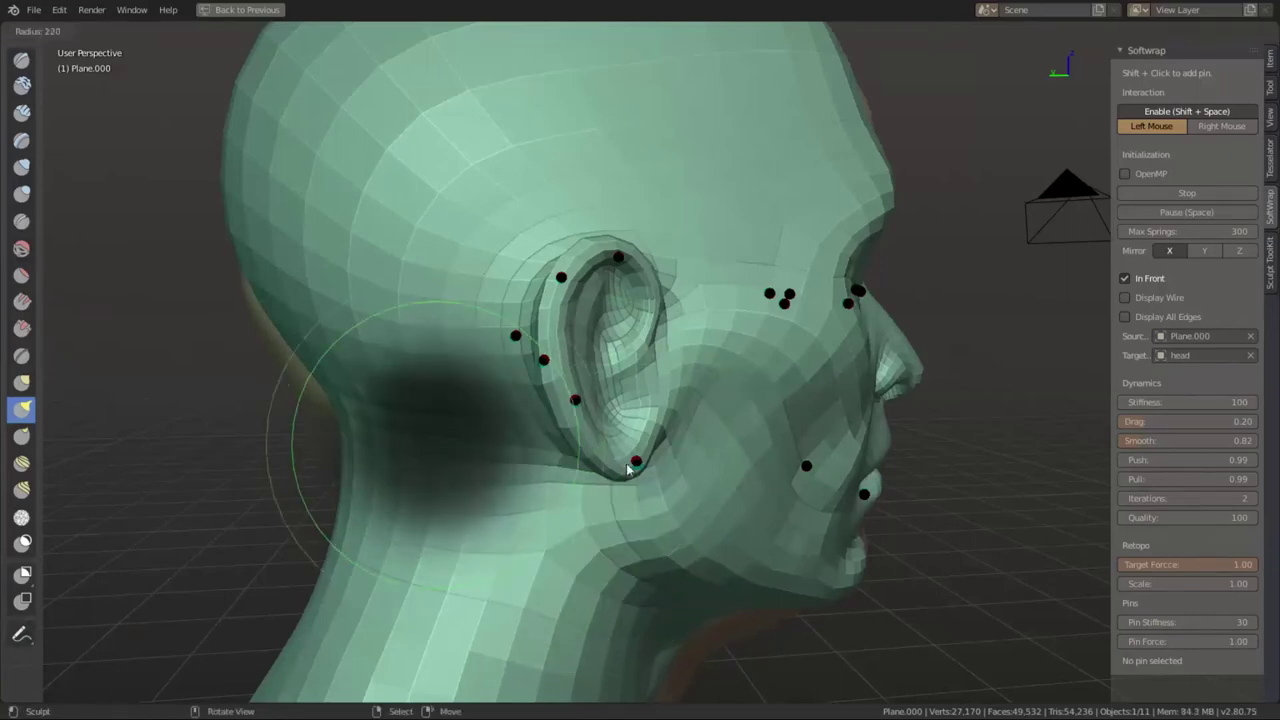
middle_drag(600, 450, 706, 352)
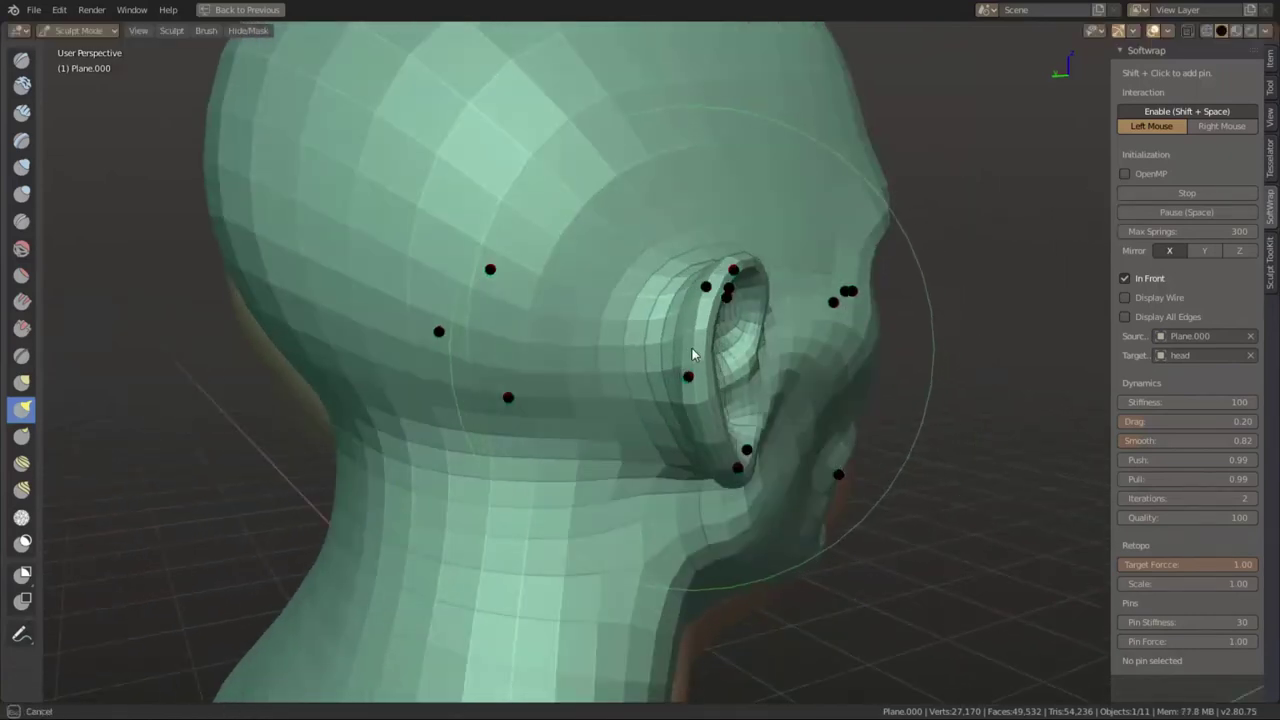
- Leave Sculpt Mode to check the face from the front, then switch sculpt brush
key(ctrl+Tab)
click(773, 587)
mouse_move(773, 587)
middle_down()
mouse_move(689, 591)
mouse_move(595, 527)
middle_up()
mouse_move(430, 282)
middle_down()
mouse_move(443, 280)
mouse_move(391, 286)
mouse_move(429, 286)
mouse_move(507, 250)
middle_up()
key(ctrl+Tab)
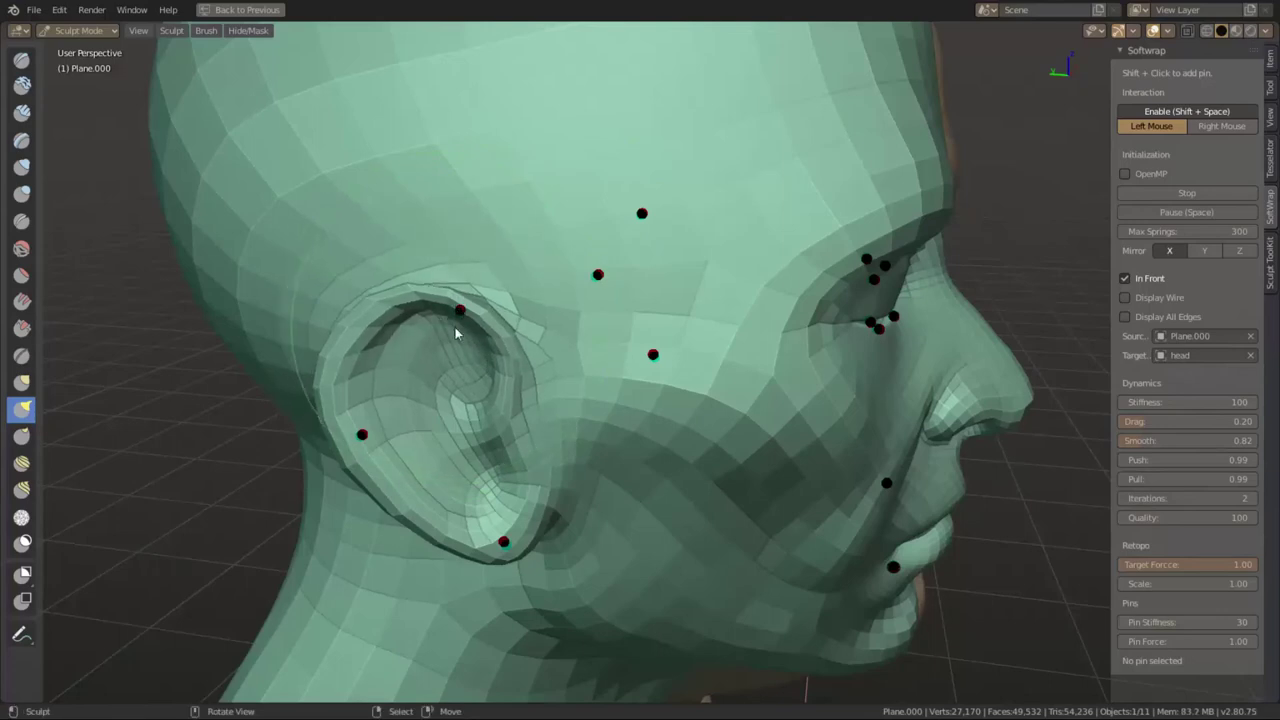
key(i)
- Move the ear-top pin onto the upper ear rim in Object Mode
key(ctrl+Tab)
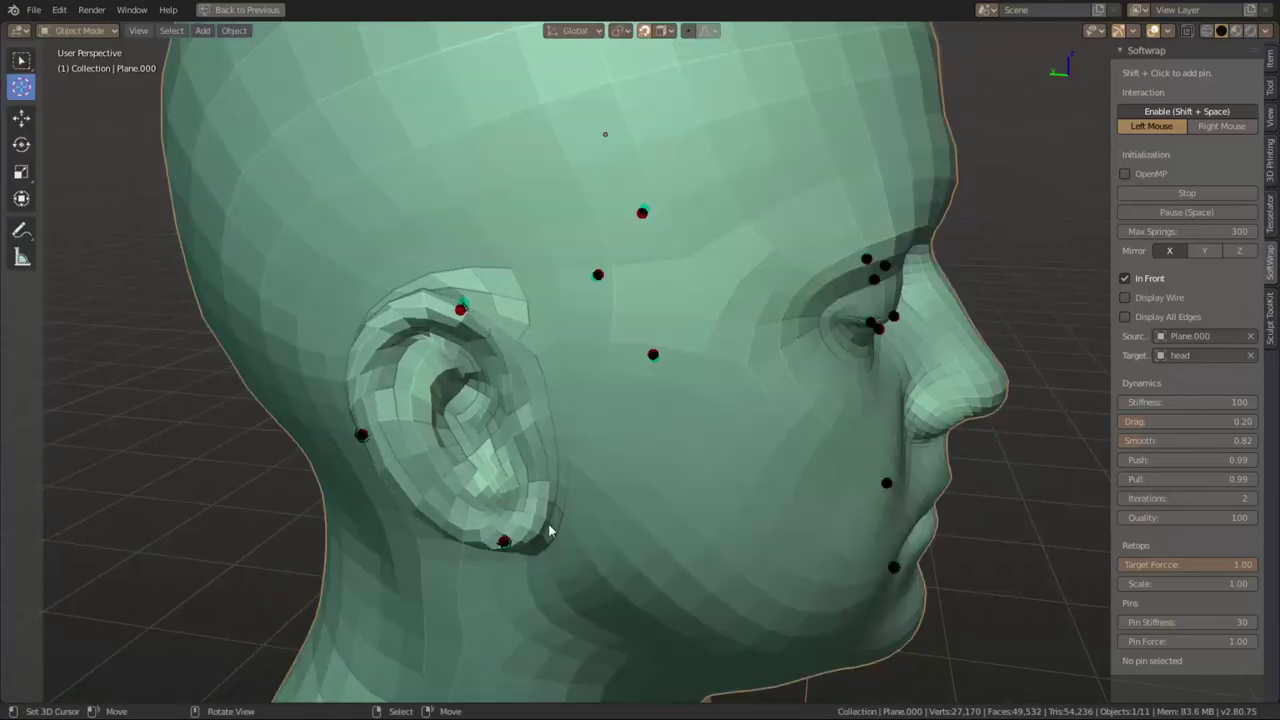
drag(463, 312, 480, 291)
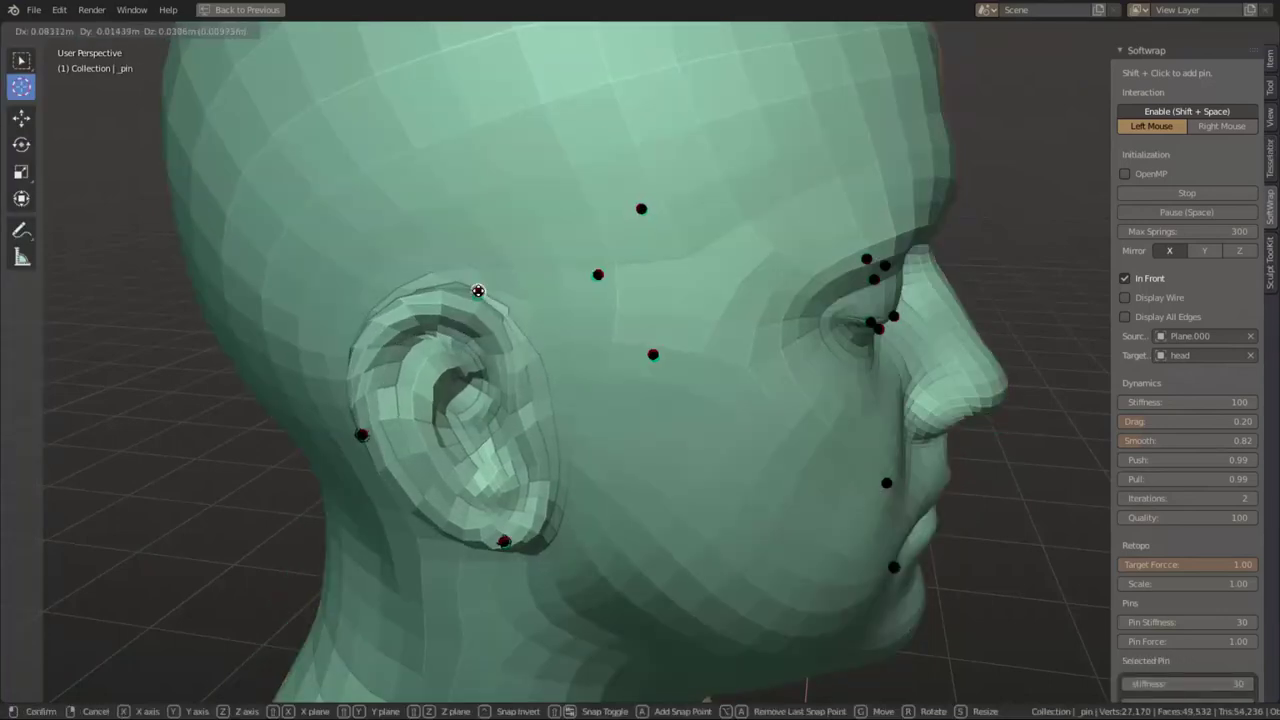
scroll(637, 540, down, 4)
middle_drag(637, 540, 502, 522)
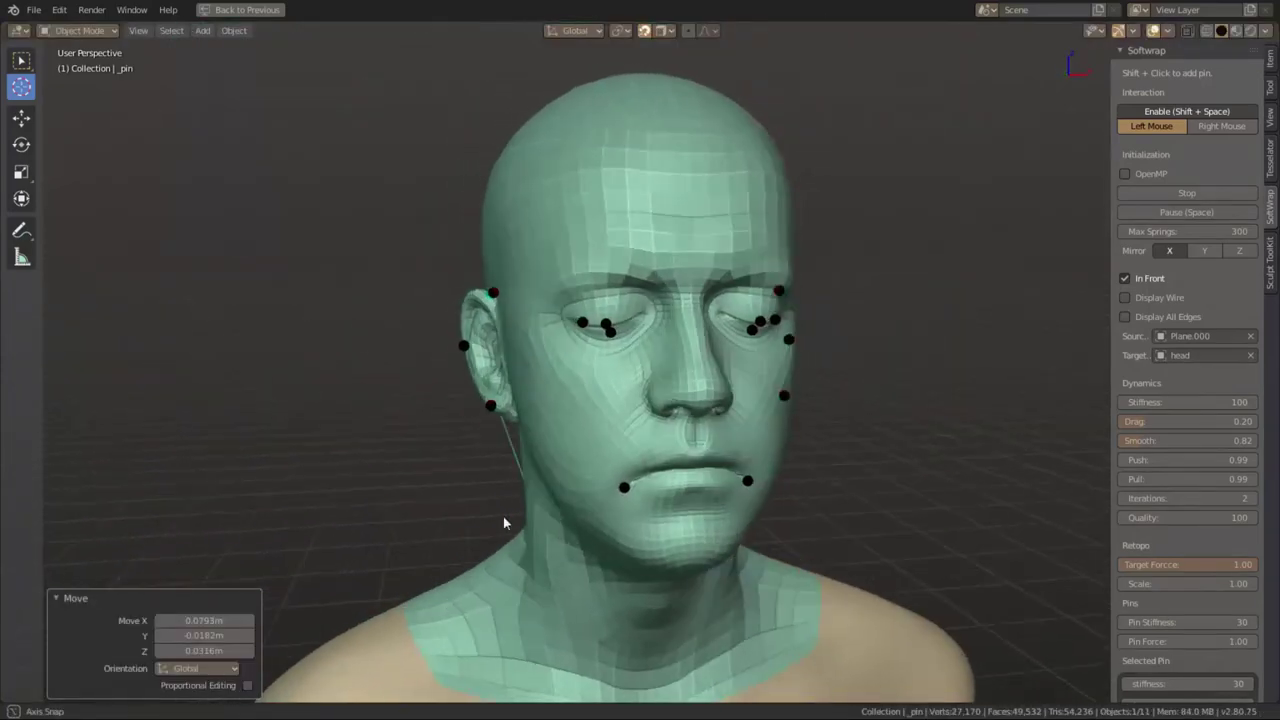
scroll(664, 322, up, 2)
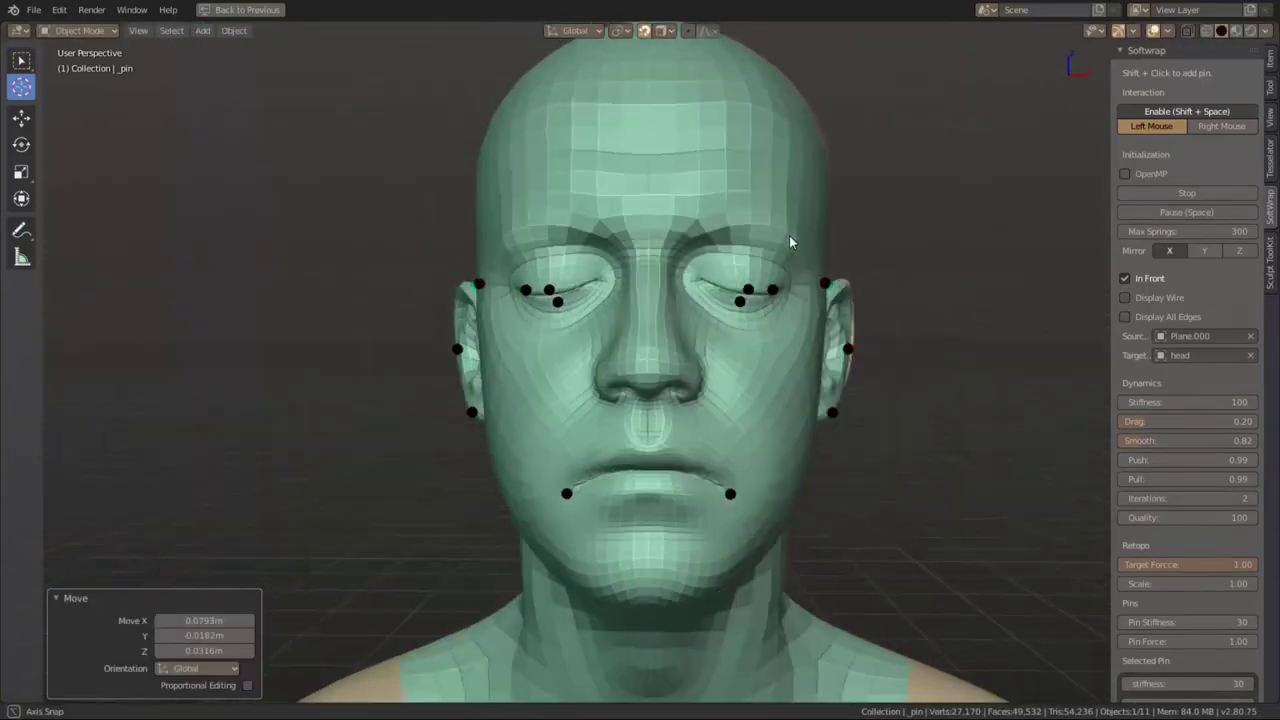
- Stop the Softwrap and move Plane.000 2.006 m along X beside the sculpt
click(1218, 192)
click(748, 155)
key(g)
key(x)
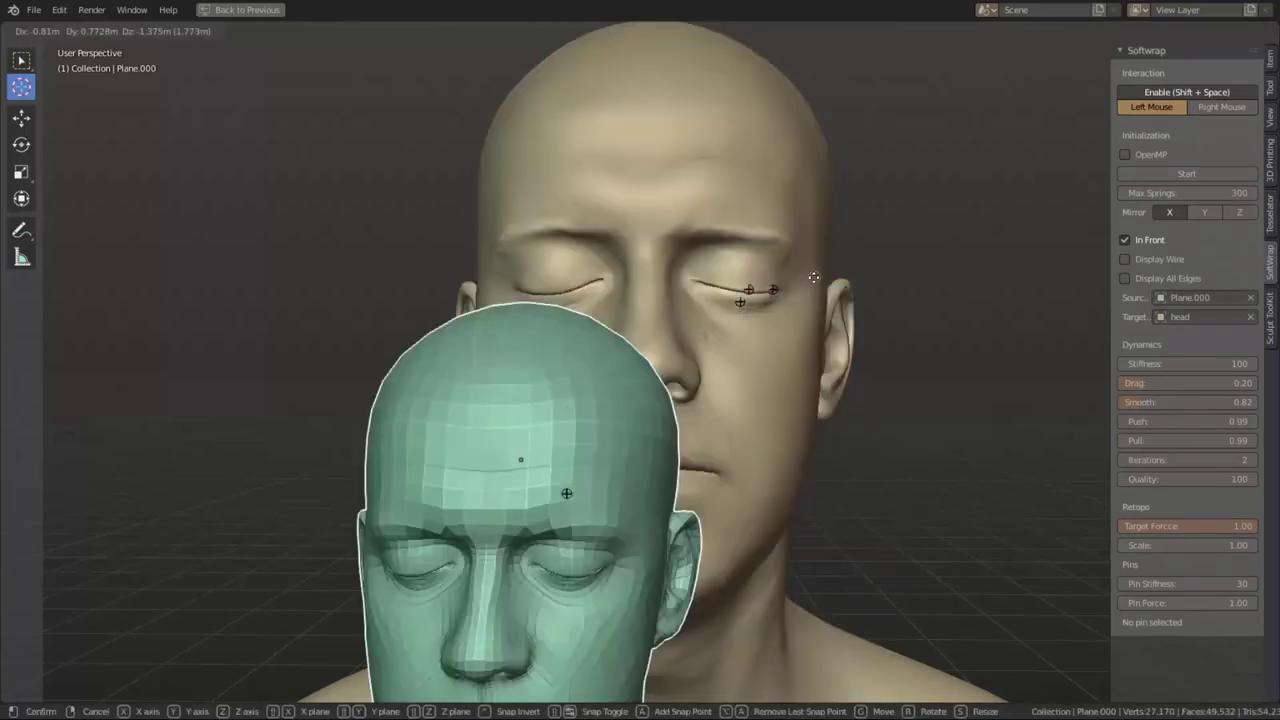
key(Escape)
key(g)
key(x)
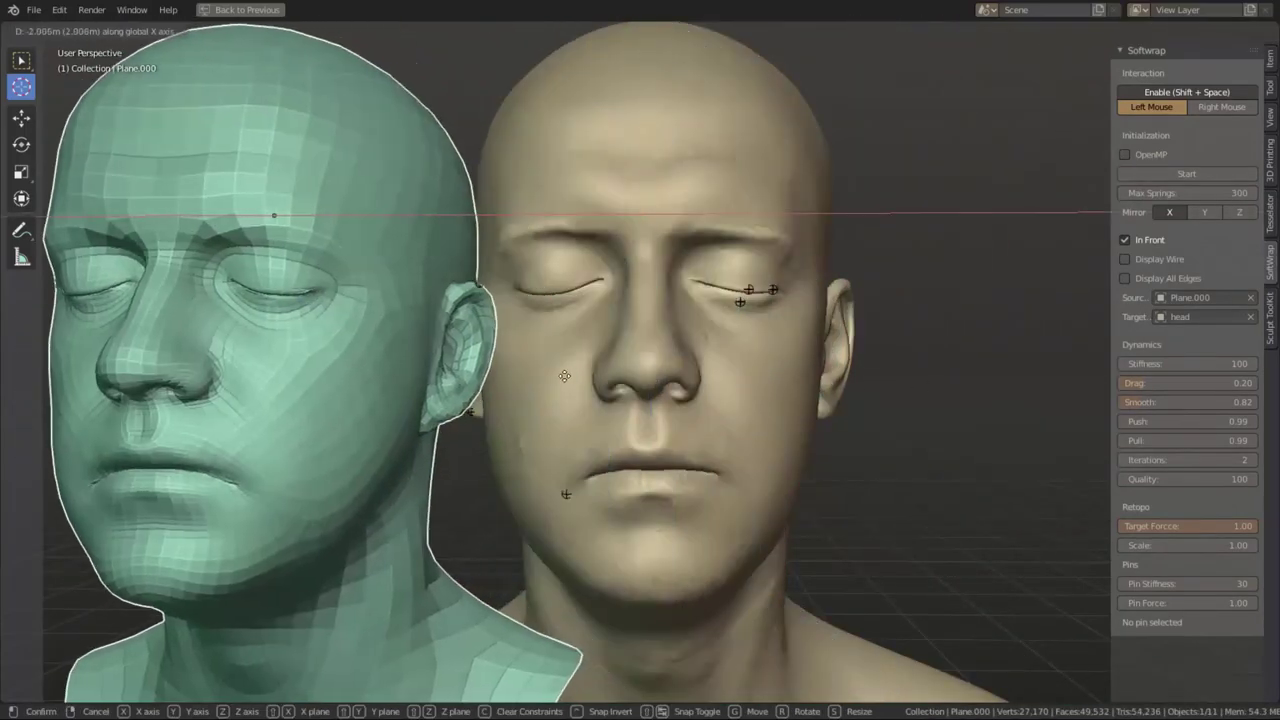
click(560, 385)
- Turn off In Front for the retopology mesh and orbit to view both heads
scroll(580, 400, down, 3)
mouse_move(606, 423)
middle_down()
mouse_move(680, 423)
mouse_move(644, 434)
mouse_move(674, 477)
mouse_move(585, 477)
mouse_move(661, 471)
mouse_move(644, 470)
middle_up()
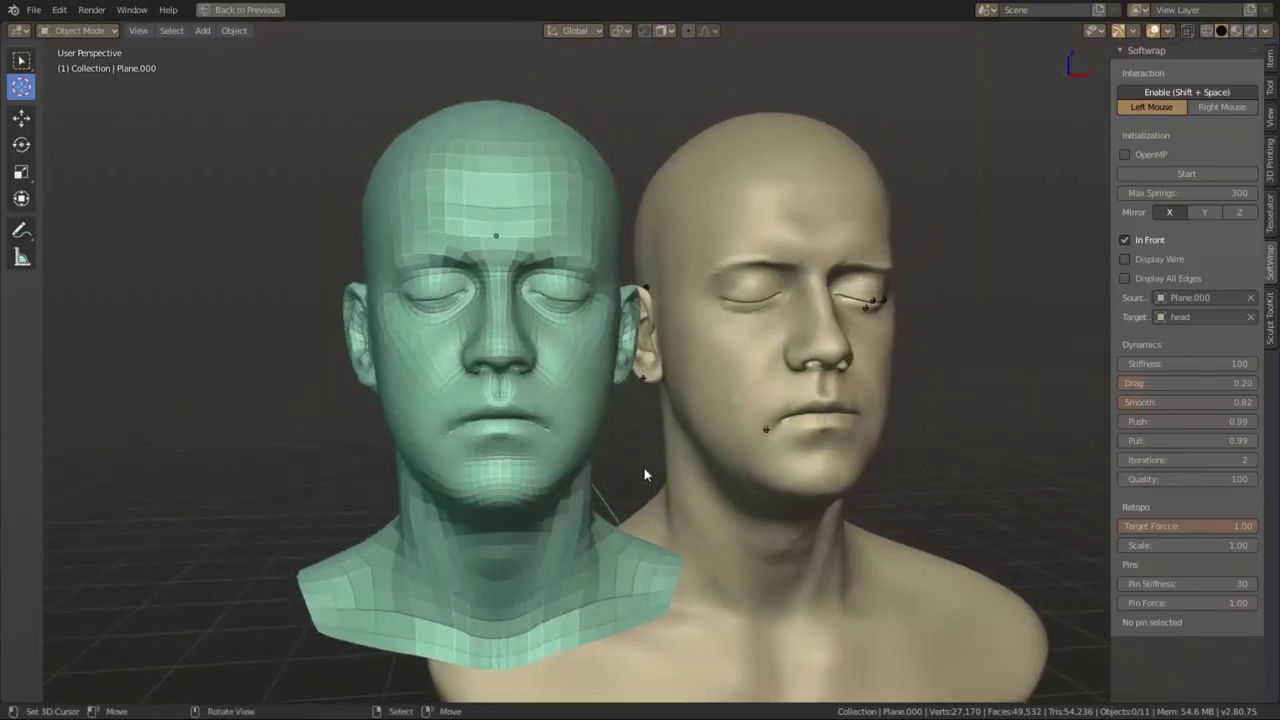
click(1146, 245)
mouse_move(726, 318)
middle_down()
mouse_move(700, 290)
mouse_move(749, 291)
mouse_move(741, 365)
mouse_move(564, 348)
middle_up()
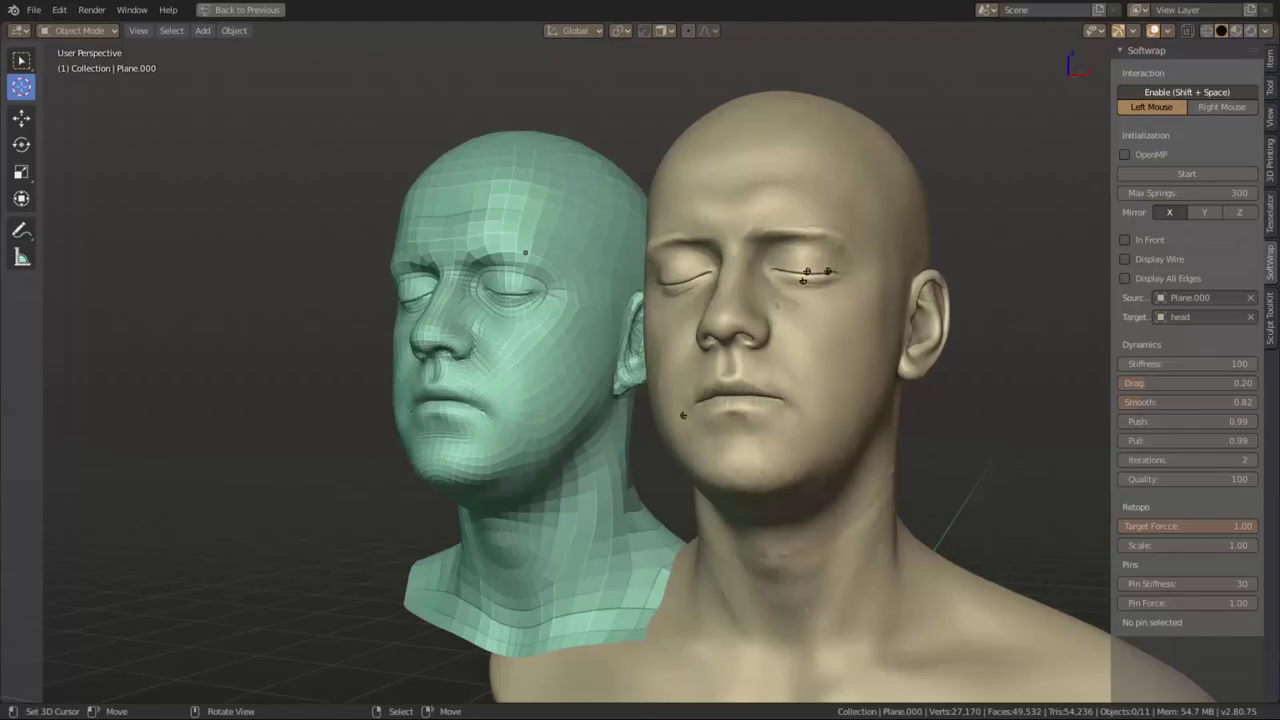